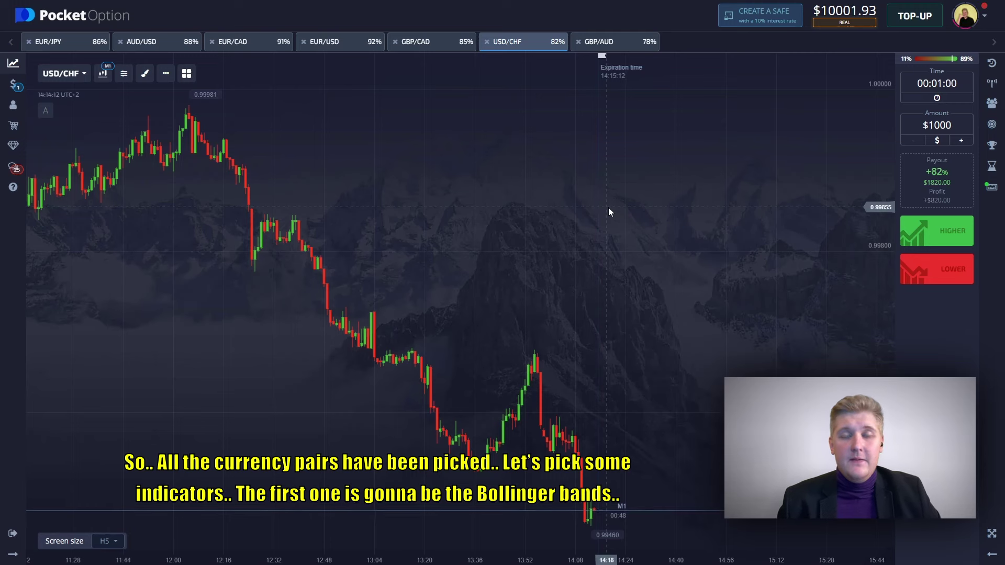
# - Add the Bollinger Bands and RSI indicators to the USD/CHF chart
pyautogui.click(124, 74)
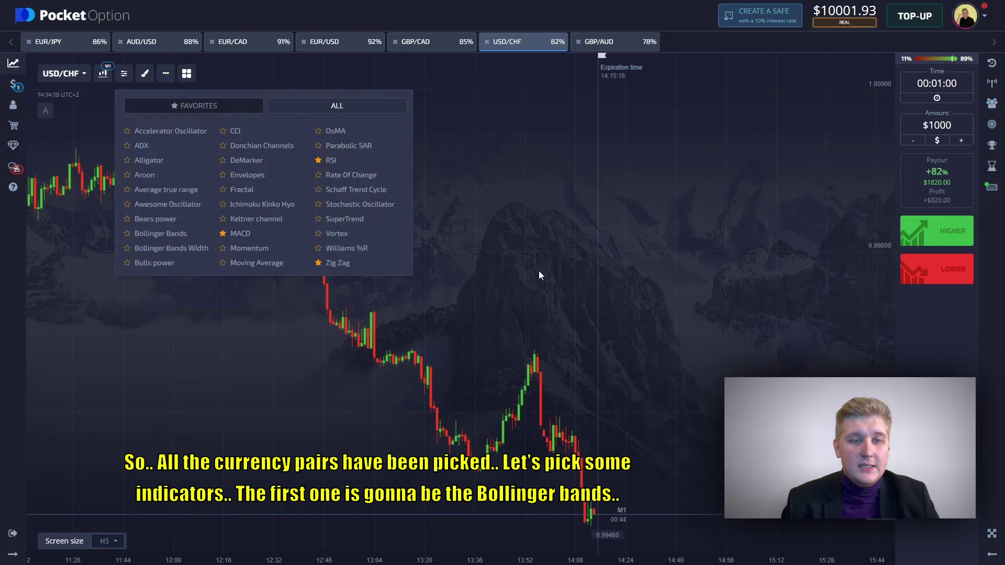
pyautogui.click(163, 234)
pyautogui.click(657, 237)
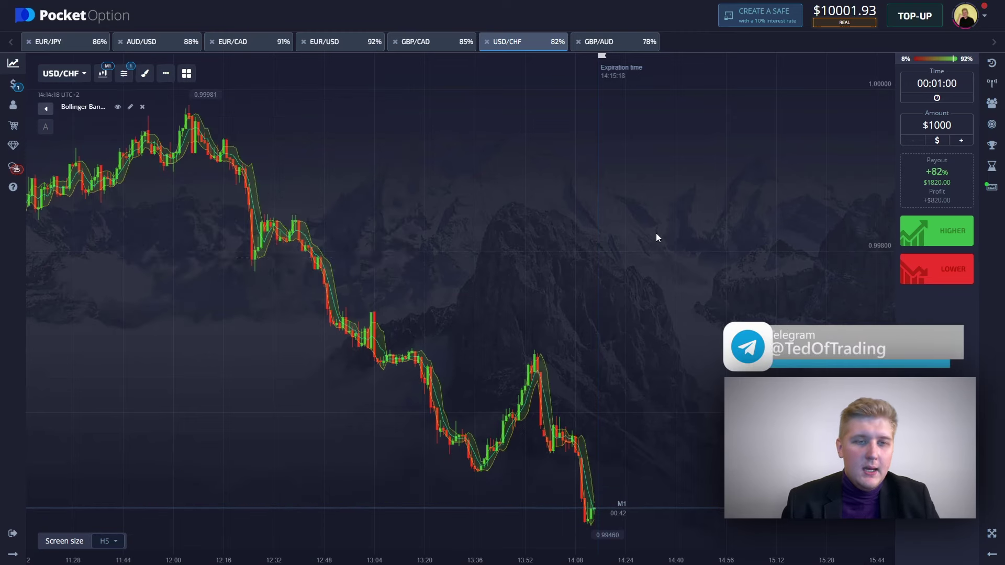
pyautogui.click(124, 73)
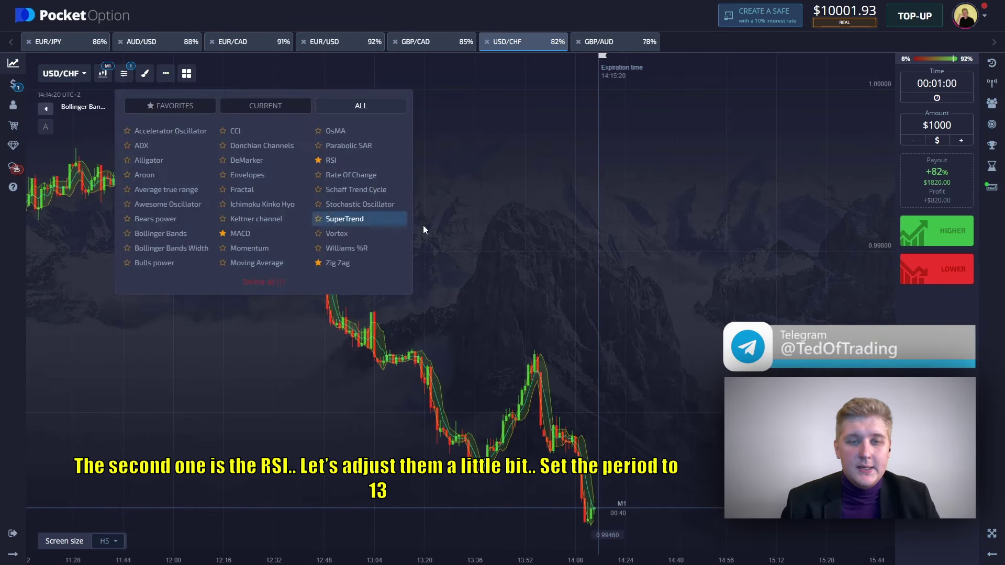
pyautogui.click(351, 161)
pyautogui.click(259, 331)
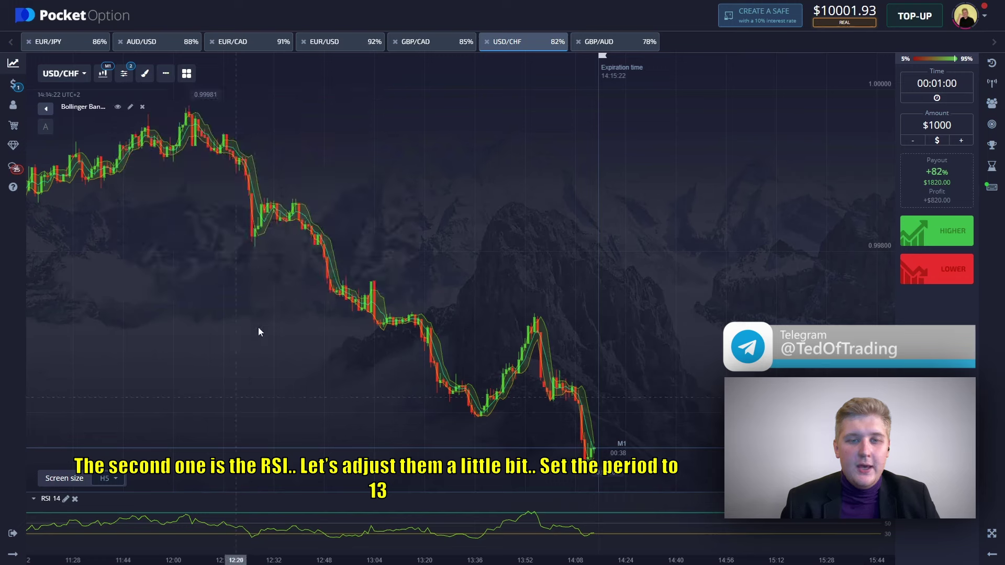
# - Set the Bollinger Bands indicator's period to 13 and its deviation to 2
pyautogui.click(131, 107)
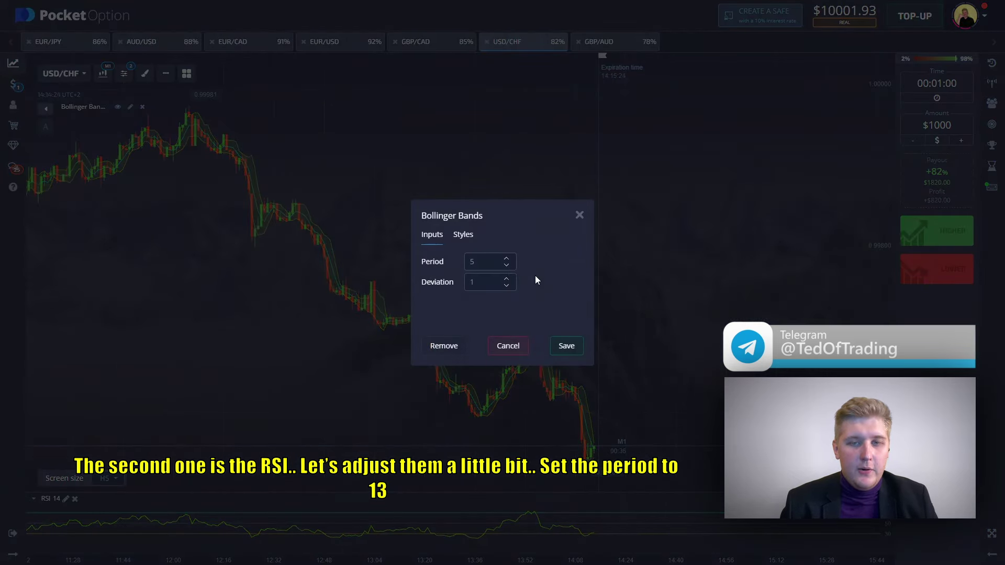
pyautogui.write('13')
pyautogui.click(490, 280)
pyautogui.write('2')
pyautogui.click(450, 236)
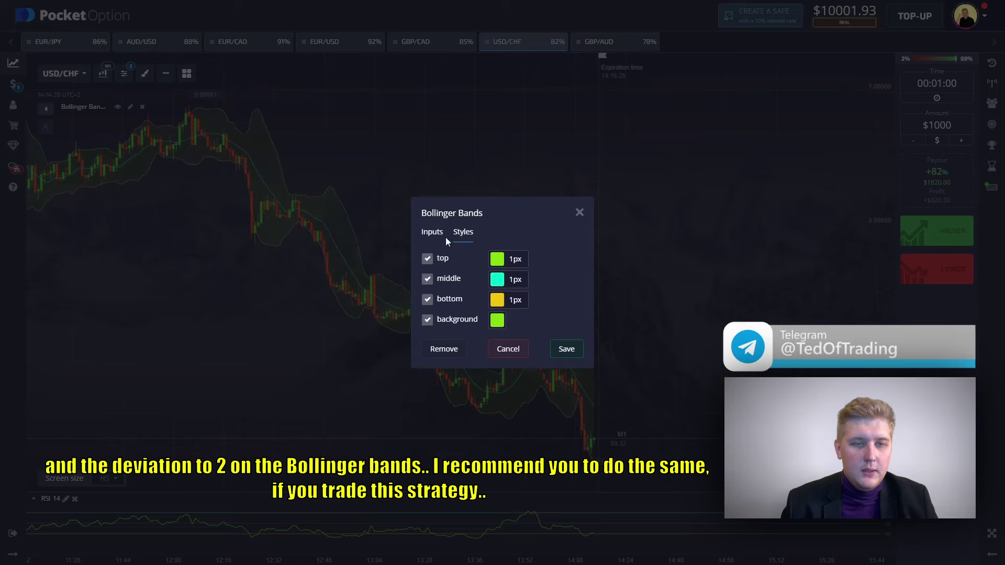
pyautogui.click(440, 234)
pyautogui.click(567, 349)
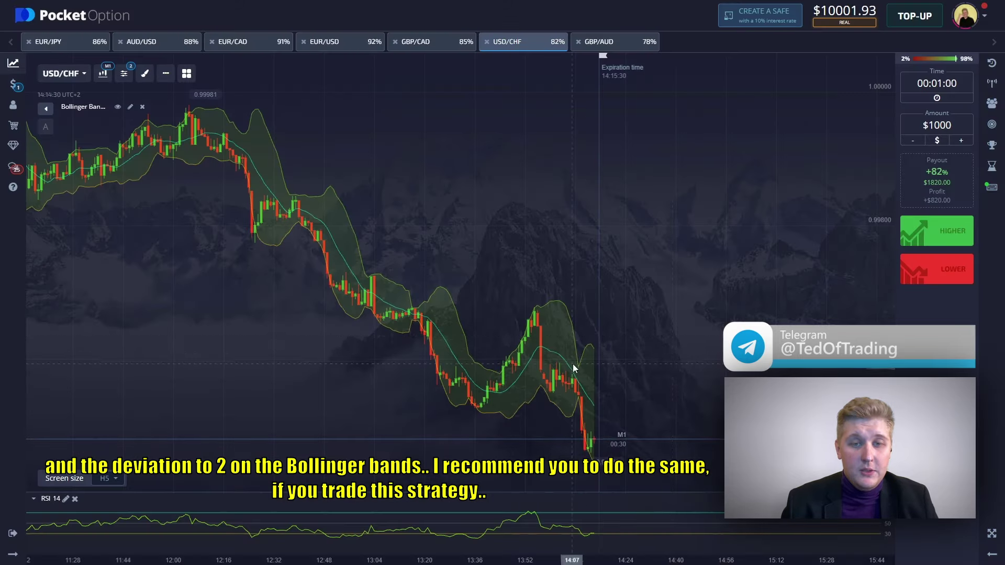
# - Set the RSI indicator's period to 13
pyautogui.click(65, 499)
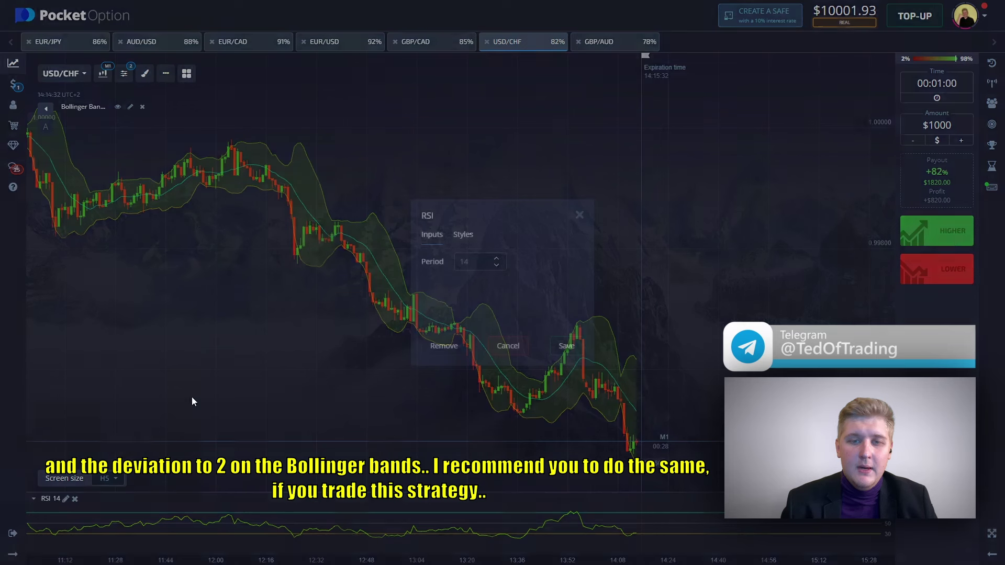
pyautogui.press('BackSpace')
pyautogui.write('3')
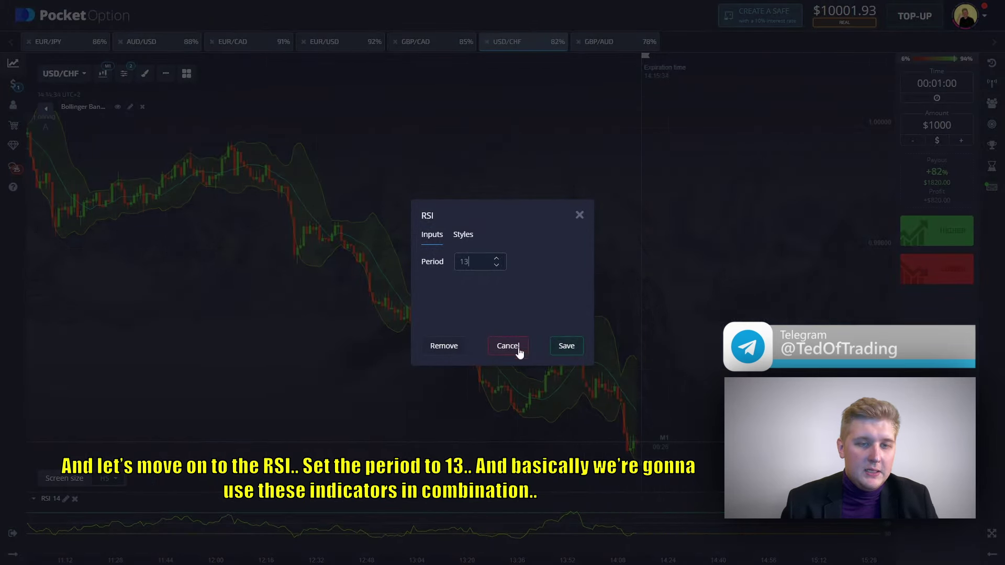
pyautogui.click(567, 347)
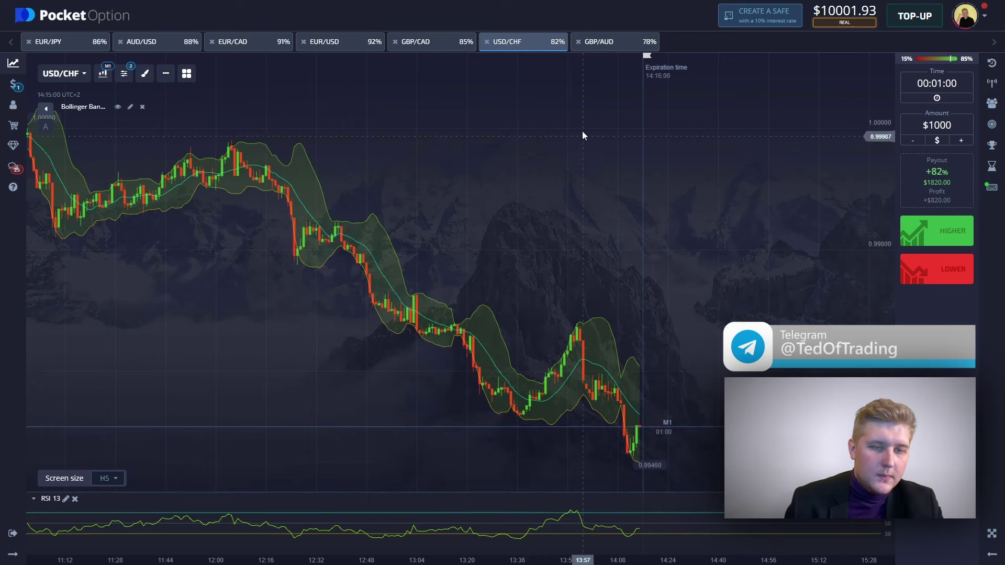
# - Switch to the EUR/USD chart and open a $1000 one-minute Higher trade on it
pyautogui.click(611, 46)
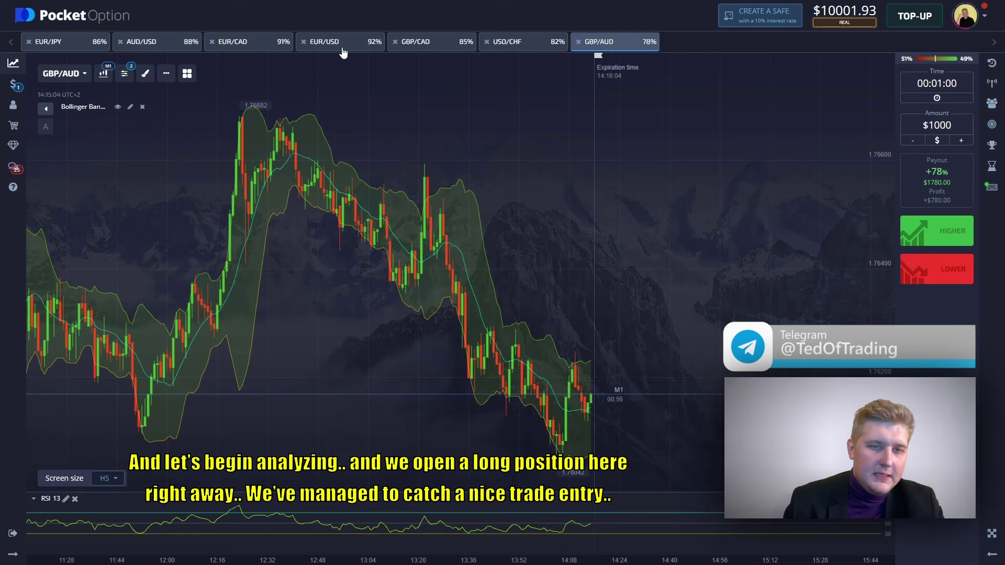
pyautogui.click(343, 46)
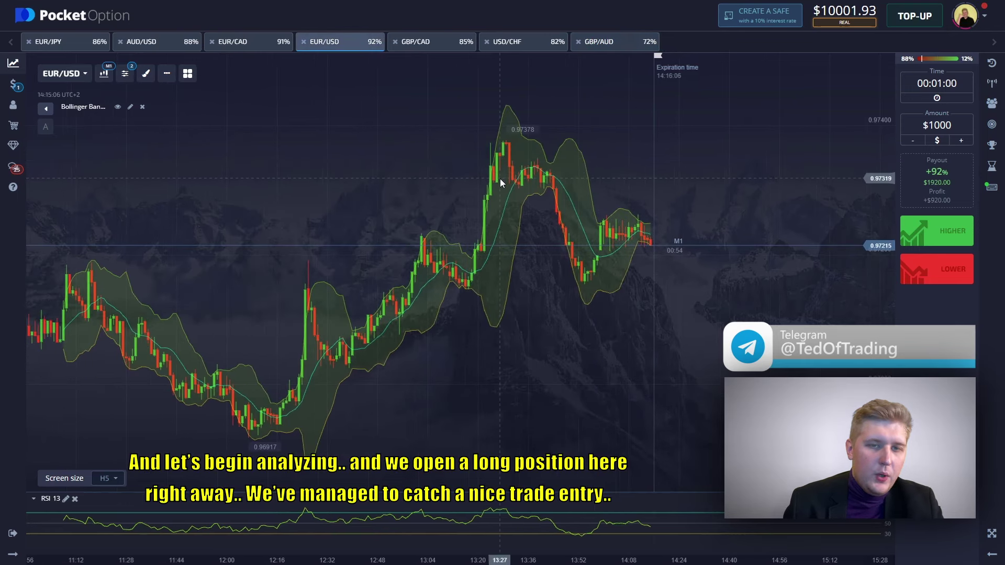
pyautogui.moveTo(504, 180); pyautogui.dragTo(456, 181)
pyautogui.scroll(2, 635, 263)
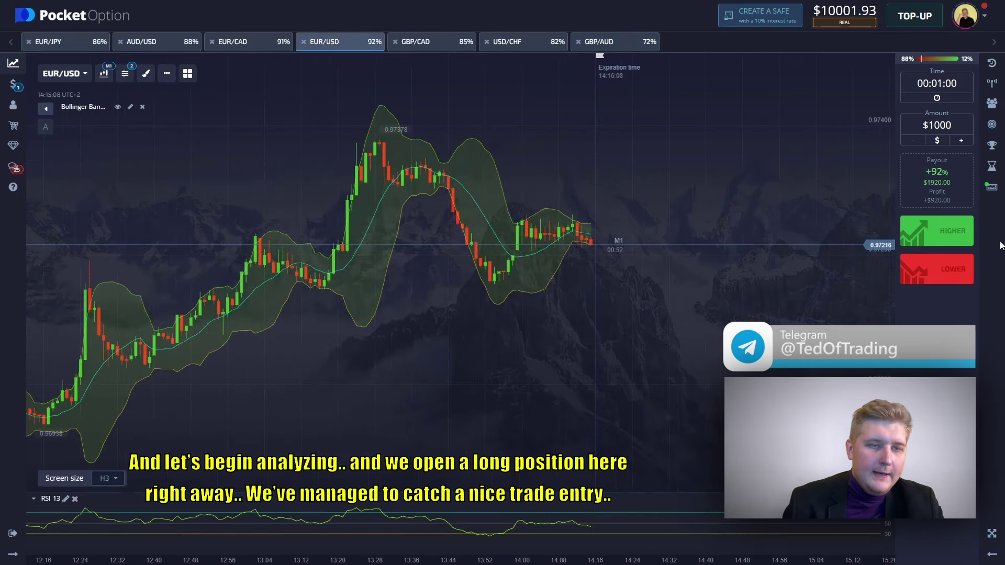
pyautogui.hotkey('shift', 'w')
pyautogui.scroll(2, 619, 229)
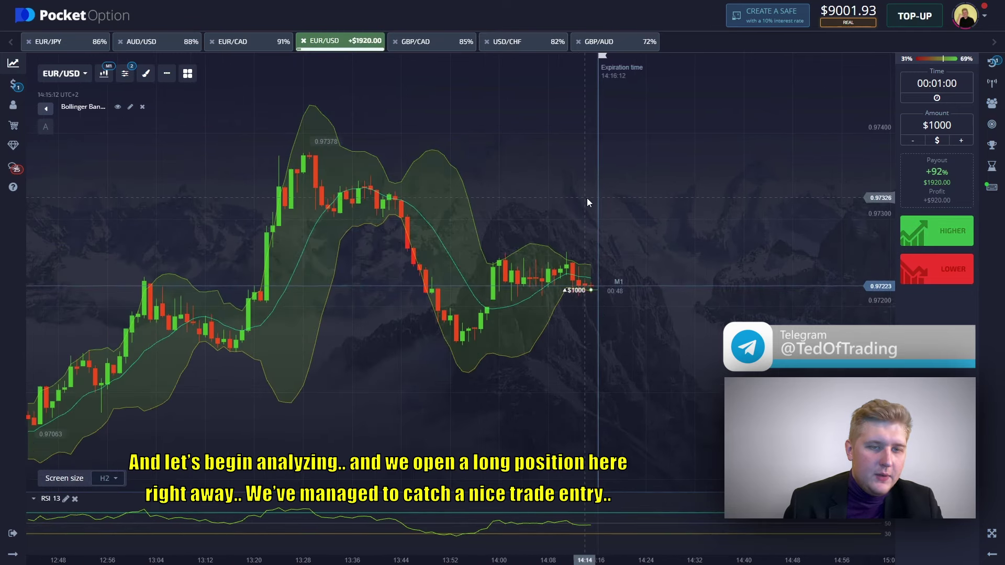
# - Capture the EUR/USD chart area and mark its latest sideways section with a freehand ellipse and a rectangle
pyautogui.press('Print')
pyautogui.moveTo(22, 56); pyautogui.dragTo(838, 551)
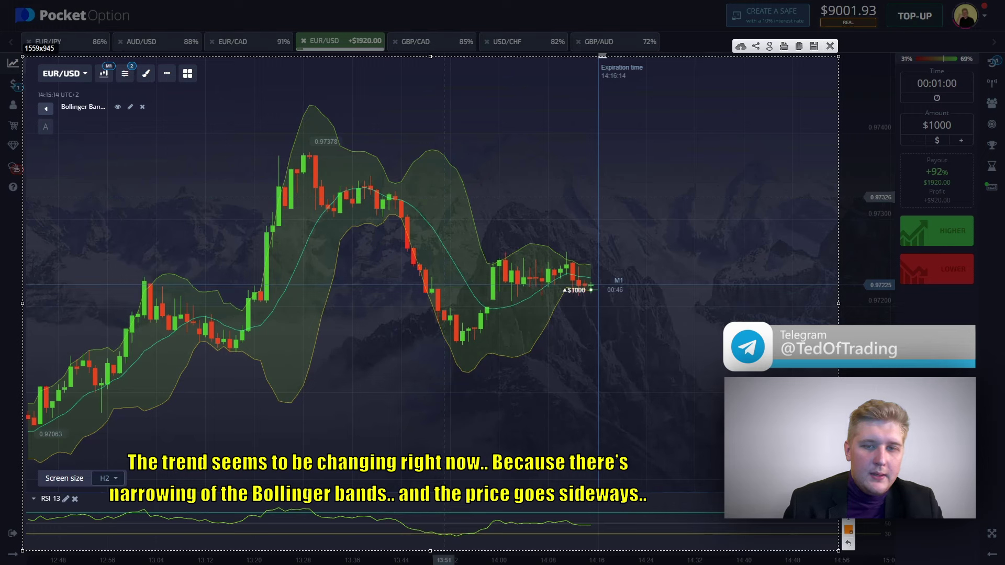
pyautogui.moveTo(481, 234)
pyautogui.mouseDown()
pyautogui.moveTo(564, 330)
pyautogui.moveTo(576, 216)
pyautogui.moveTo(484, 238)
pyautogui.mouseUp()
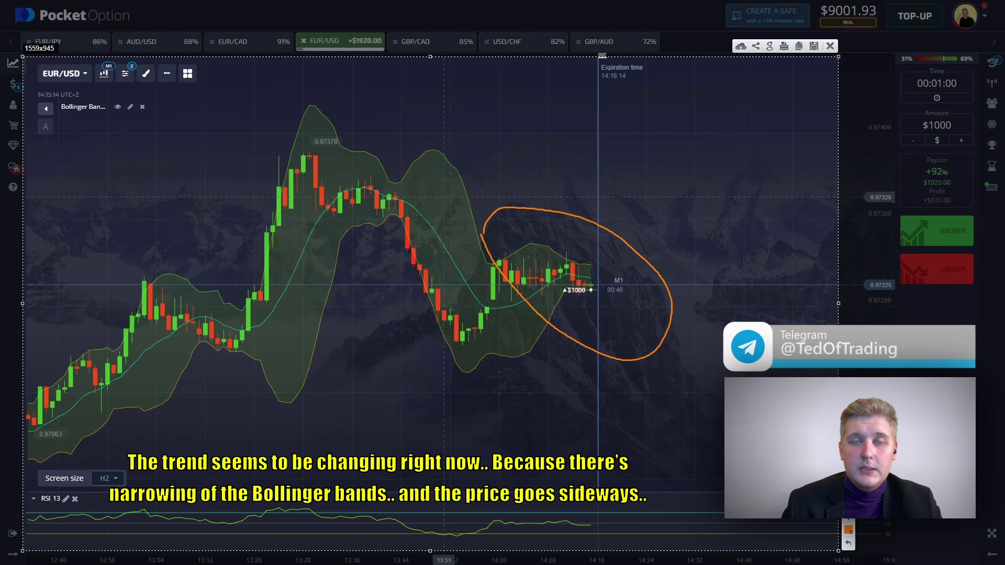
pyautogui.moveTo(477, 248); pyautogui.dragTo(727, 296)
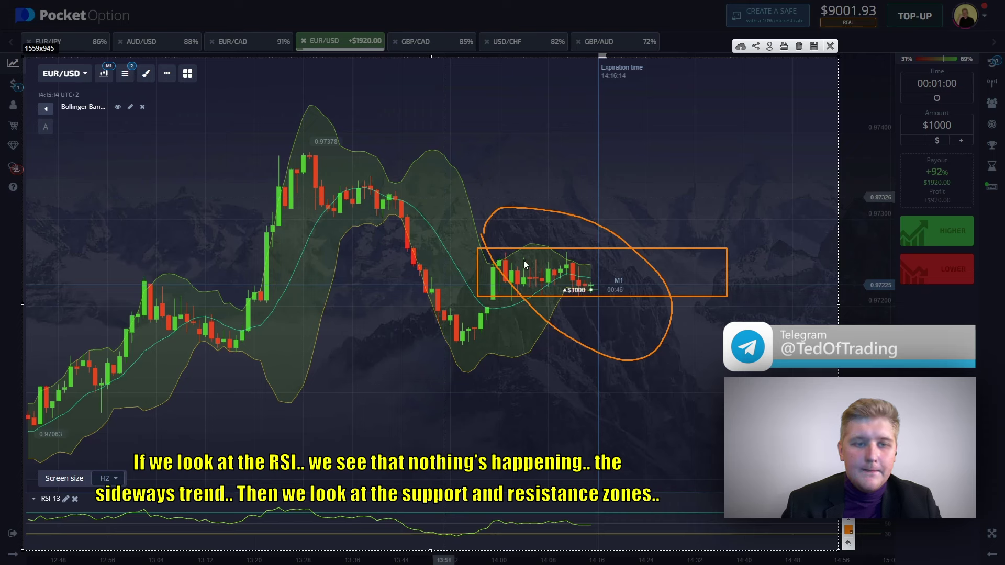
# - Mark the range's upper and lower boundaries, the price swing and the trade entry on the capture, and discard it
pyautogui.moveTo(495, 260); pyautogui.dragTo(653, 259)
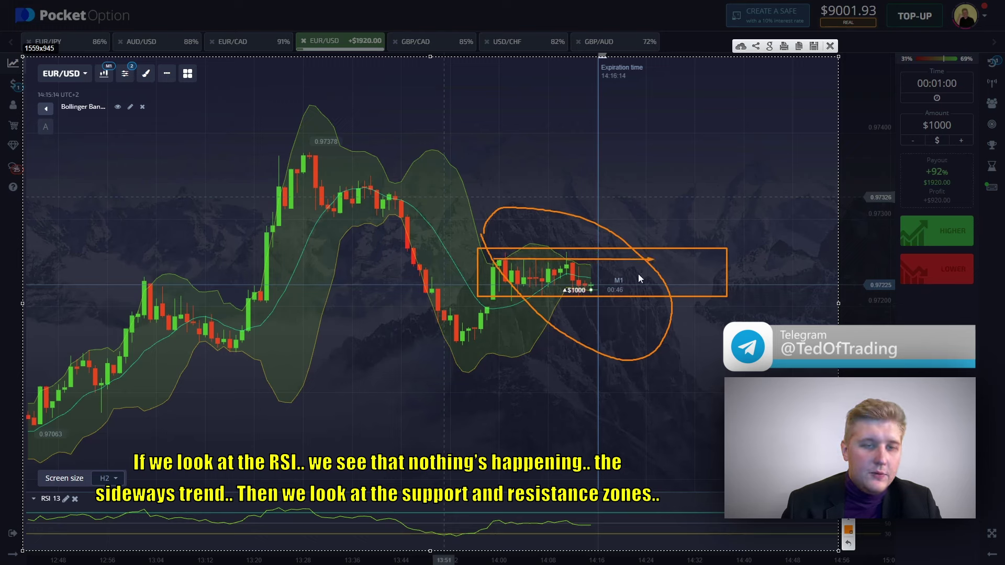
pyautogui.moveTo(496, 296); pyautogui.dragTo(711, 297)
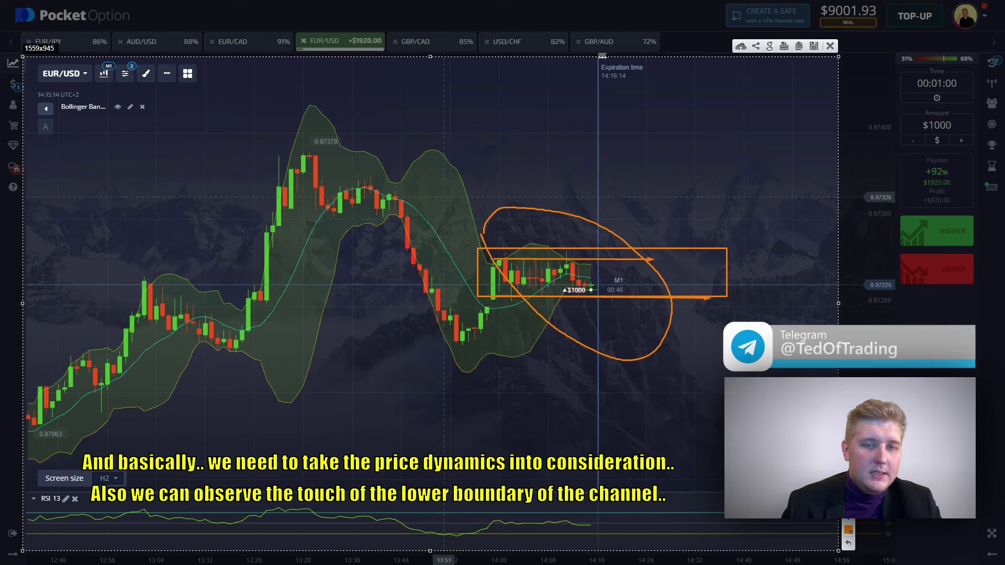
pyautogui.moveTo(502, 274)
pyautogui.mouseDown()
pyautogui.moveTo(542, 284)
pyautogui.moveTo(567, 266)
pyautogui.mouseUp()
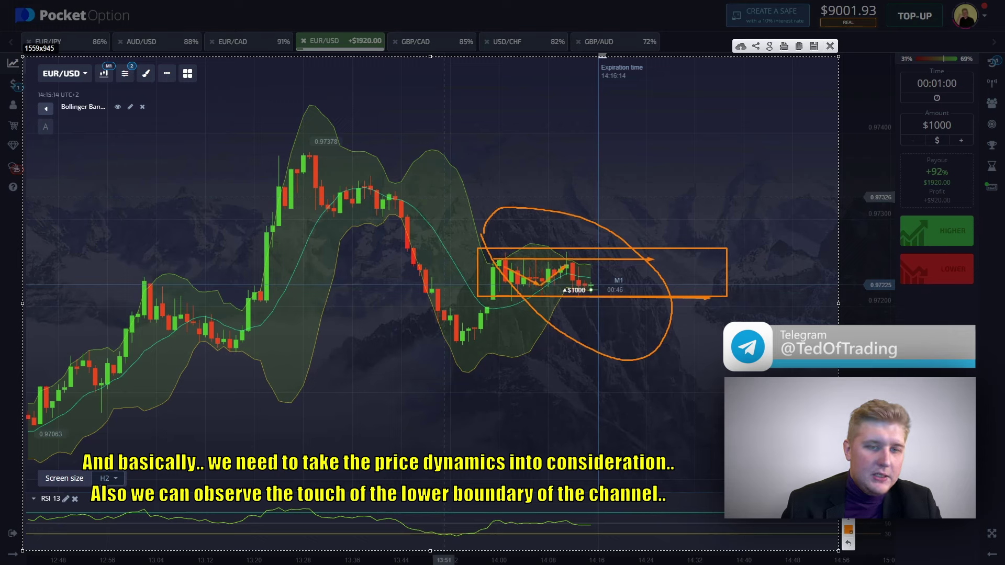
pyautogui.moveTo(580, 296)
pyautogui.mouseDown()
pyautogui.moveTo(576, 284)
pyautogui.moveTo(582, 295)
pyautogui.mouseUp()
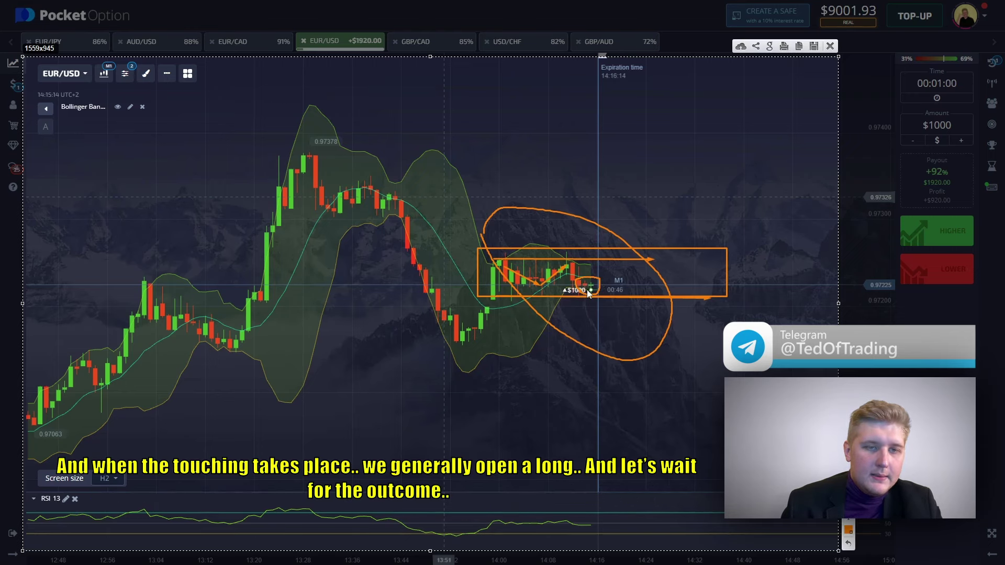
pyautogui.click(830, 46)
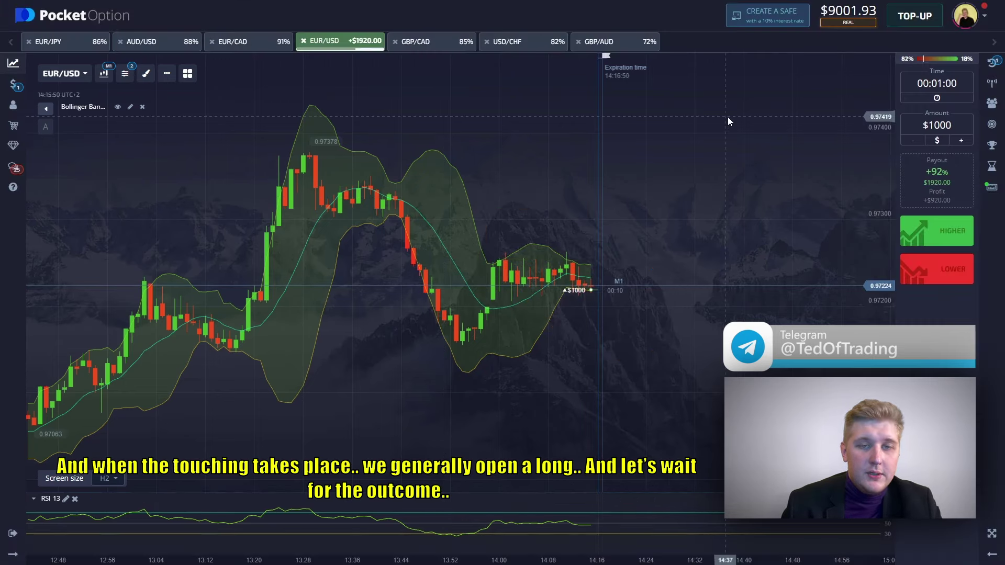
# - Show the list of opened trades to check the EUR/USD trade, and hide it again
pyautogui.click(992, 63)
pyautogui.scroll(1, 577, 227)
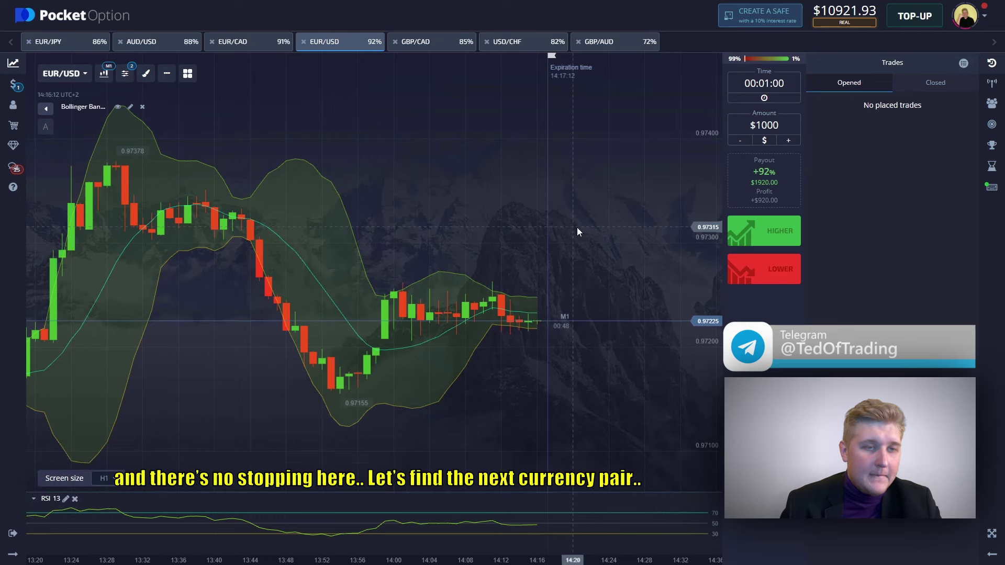
pyautogui.click(992, 63)
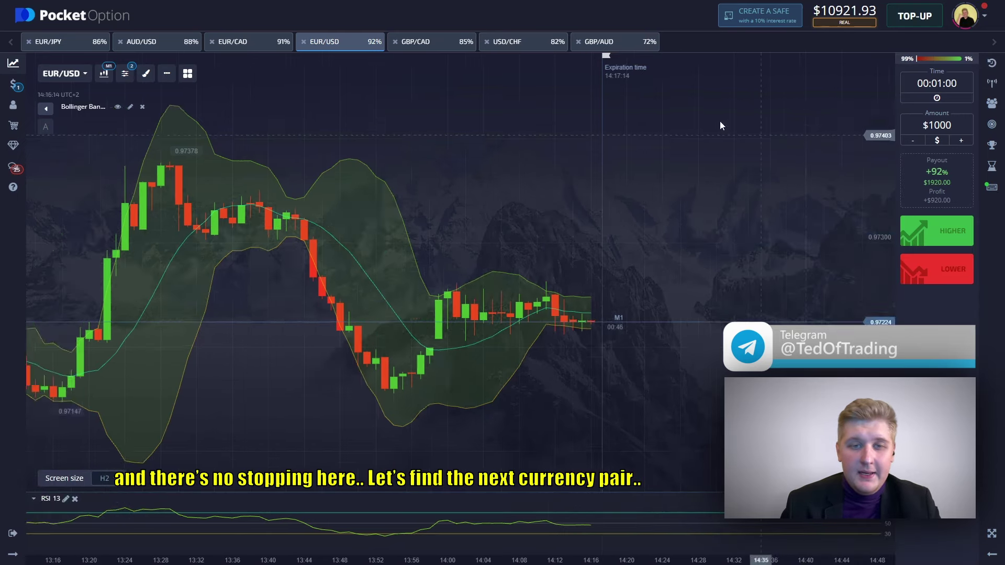
# - Examine the USD/CHF, GBP/AUD, GBP/CAD and EUR/CAD charts for a trade entry
pyautogui.scroll(-3, 680, 113)
pyautogui.click(522, 42)
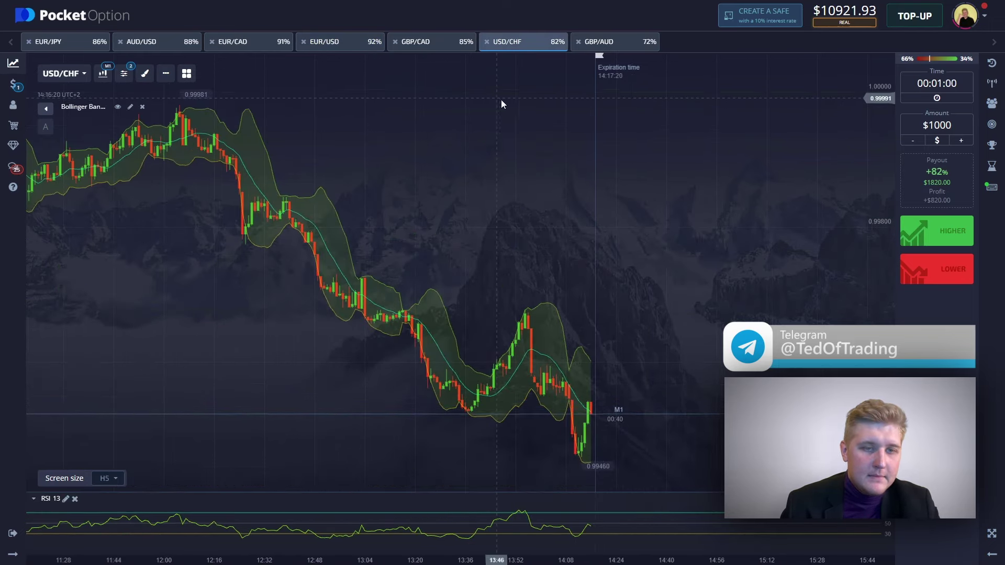
pyautogui.click(611, 48)
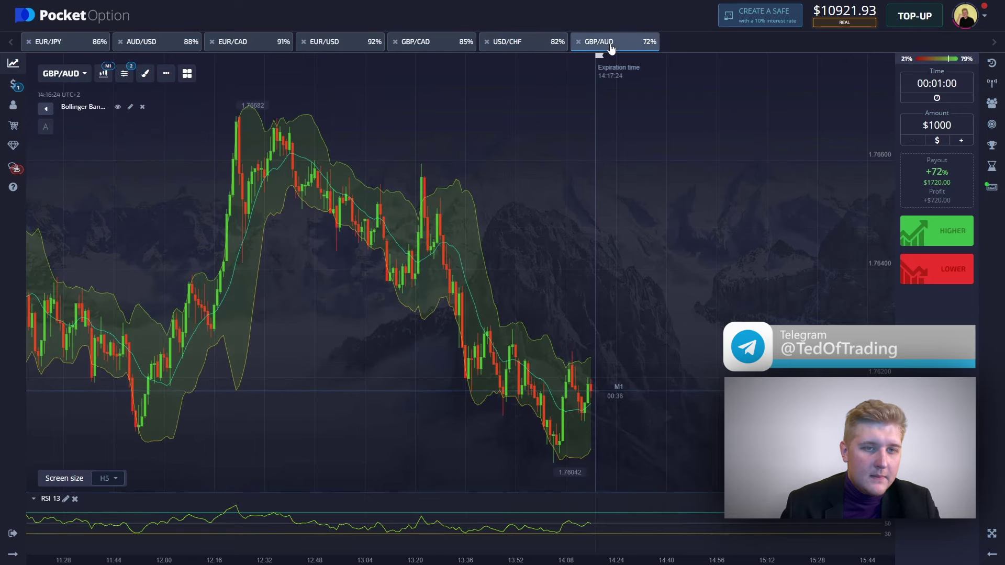
pyautogui.click(427, 48)
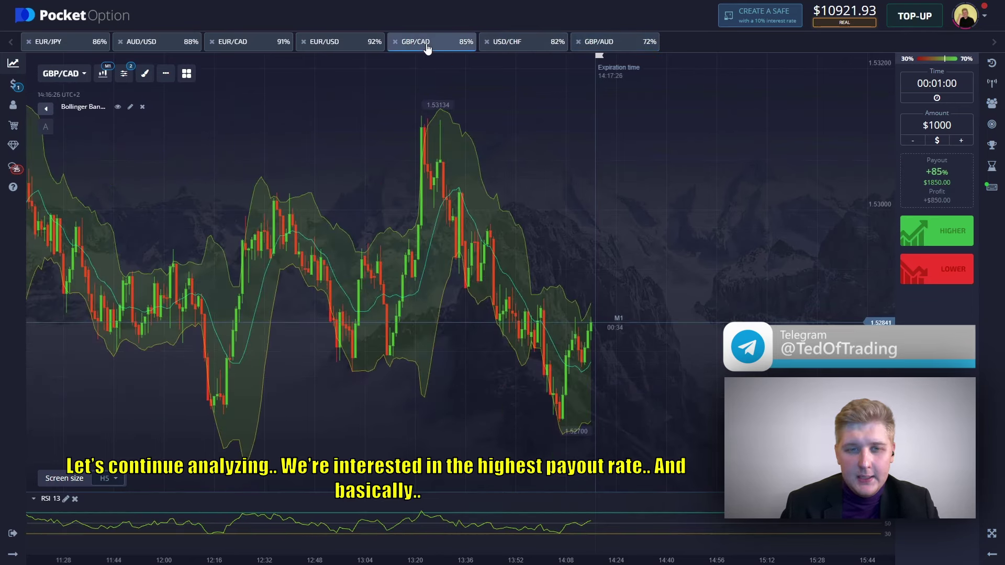
pyautogui.click(244, 48)
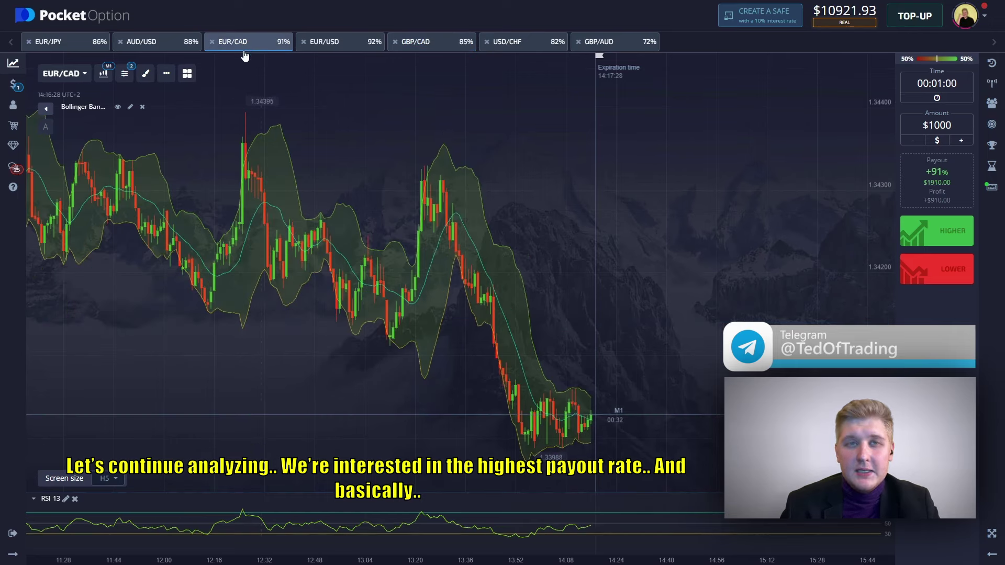
pyautogui.scroll(3, 272, 123)
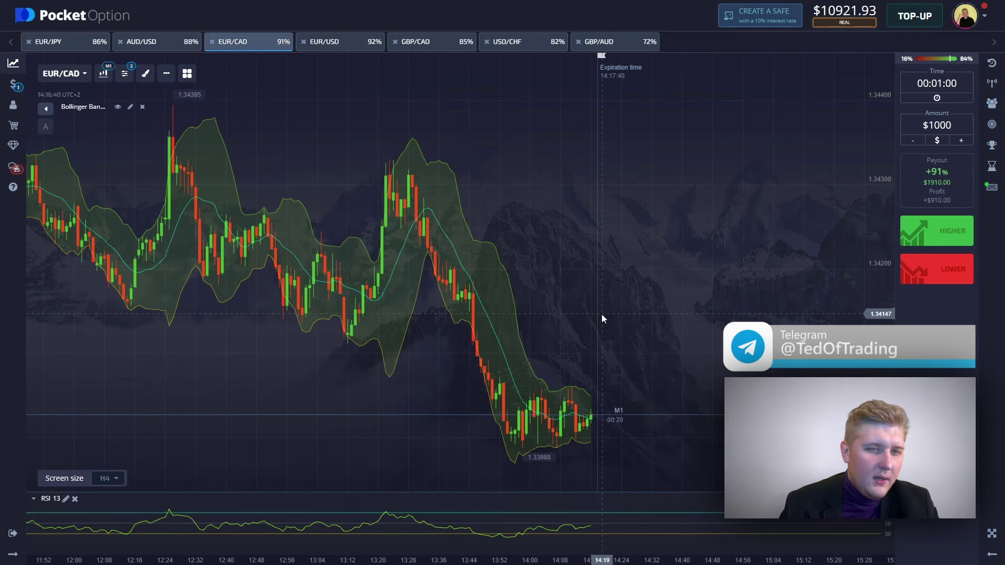
# - Switch to the AUD/USD chart and open a $1000 one-minute Lower trade on it
pyautogui.click(150, 44)
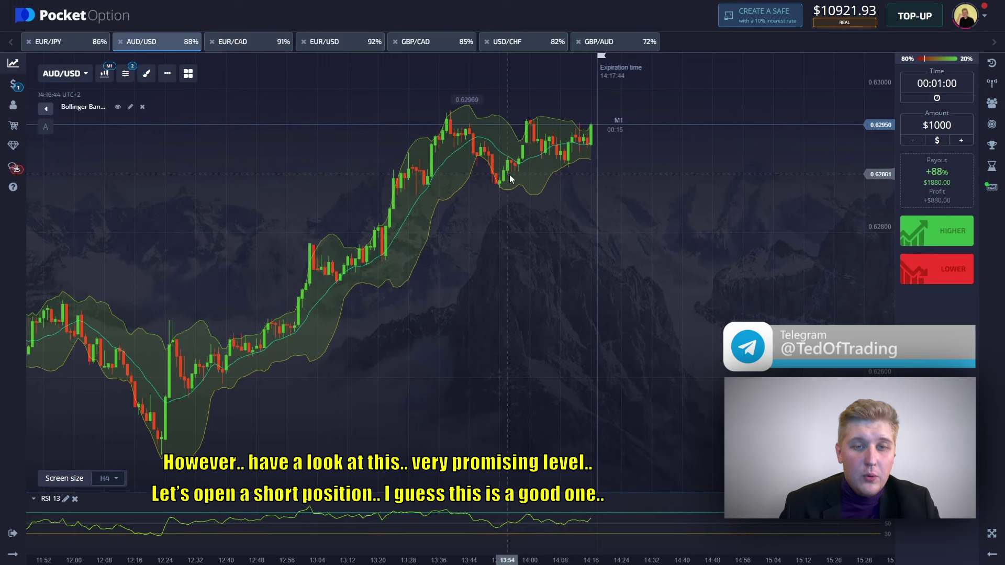
pyautogui.click(930, 274)
pyautogui.scroll(3, 577, 191)
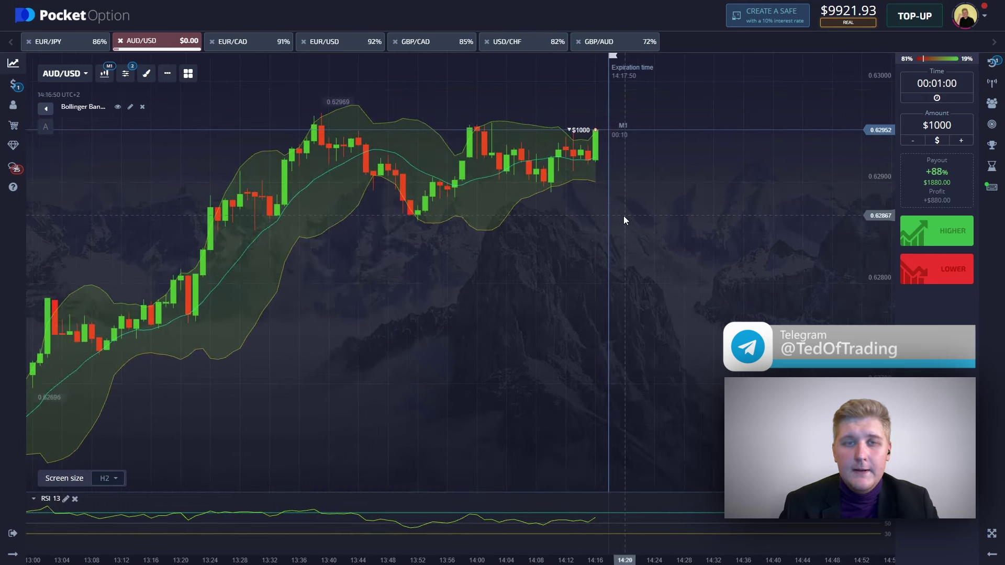
# - Capture the AUD/USD chart area, box the resistance zone along its recent highs and add three downward arrows at the price touches
pyautogui.scroll(-2, 618, 228)
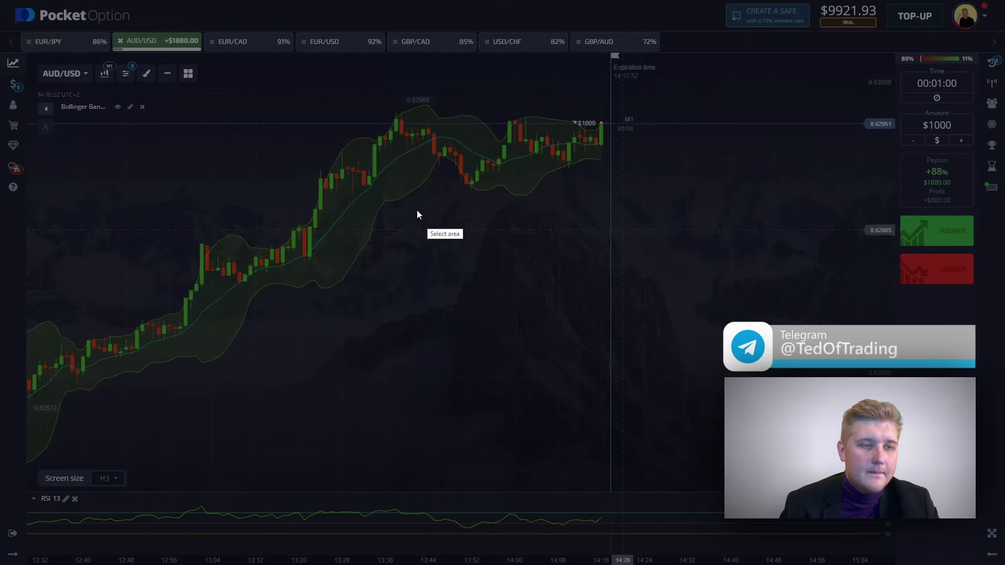
pyautogui.moveTo(37, 53); pyautogui.dragTo(880, 551)
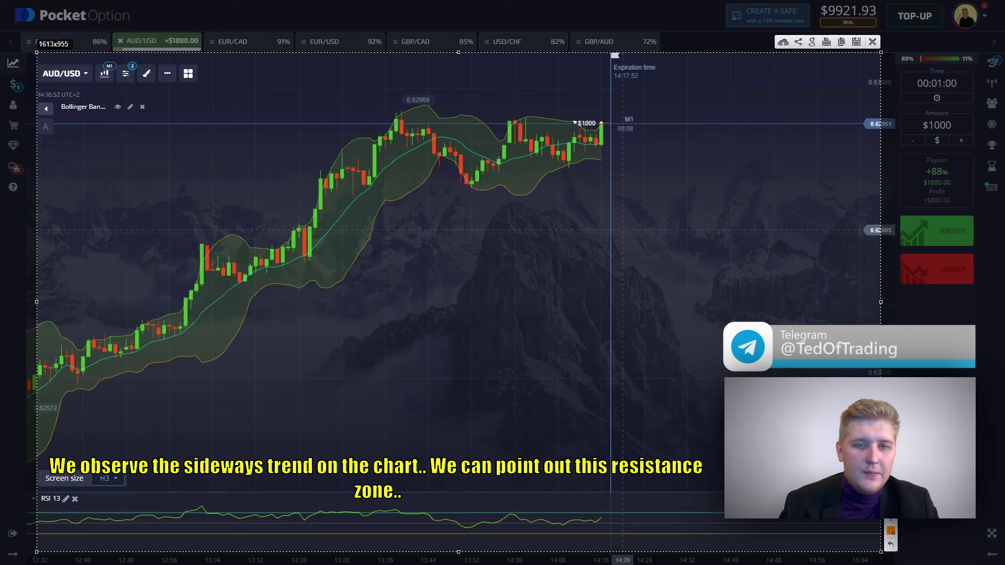
pyautogui.moveTo(384, 101); pyautogui.dragTo(661, 120)
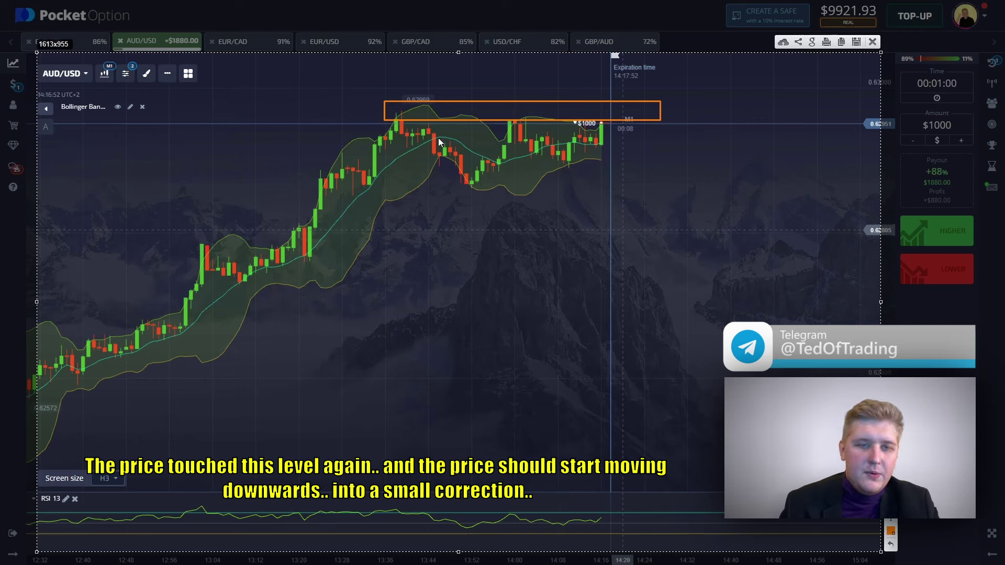
pyautogui.moveTo(406, 112); pyautogui.dragTo(413, 120)
pyautogui.moveTo(519, 114); pyautogui.dragTo(531, 126)
pyautogui.moveTo(605, 116); pyautogui.dragTo(620, 132)
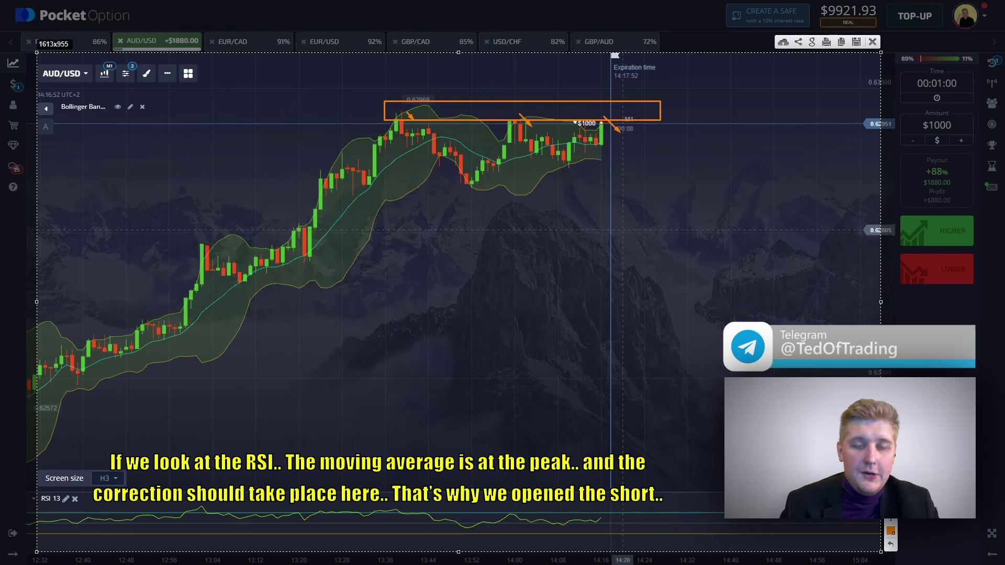
# - Draw a horizontal arrow along the RSI line on the AUD/USD capture and close the capture
pyautogui.moveTo(510, 516); pyautogui.dragTo(645, 516)
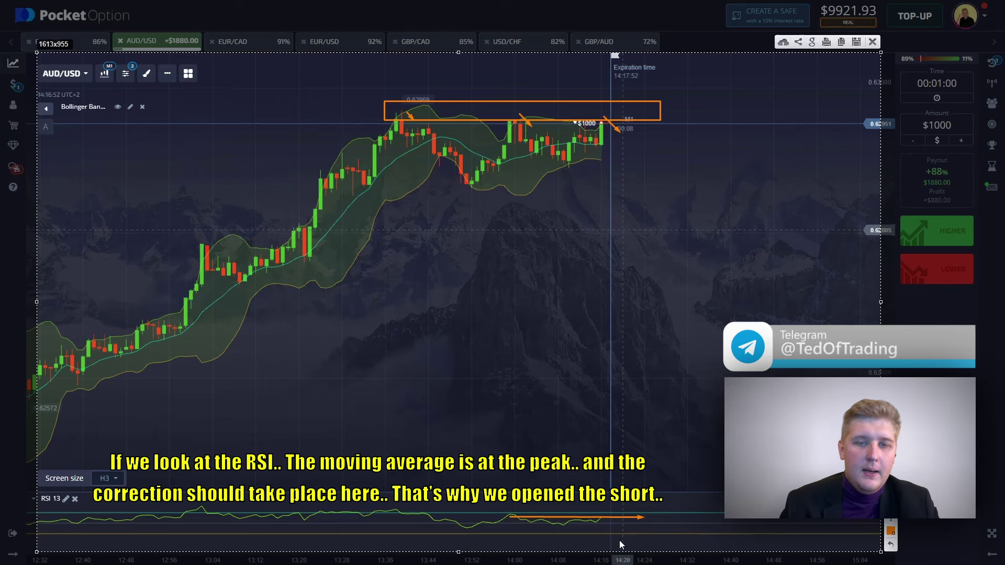
pyautogui.click(872, 42)
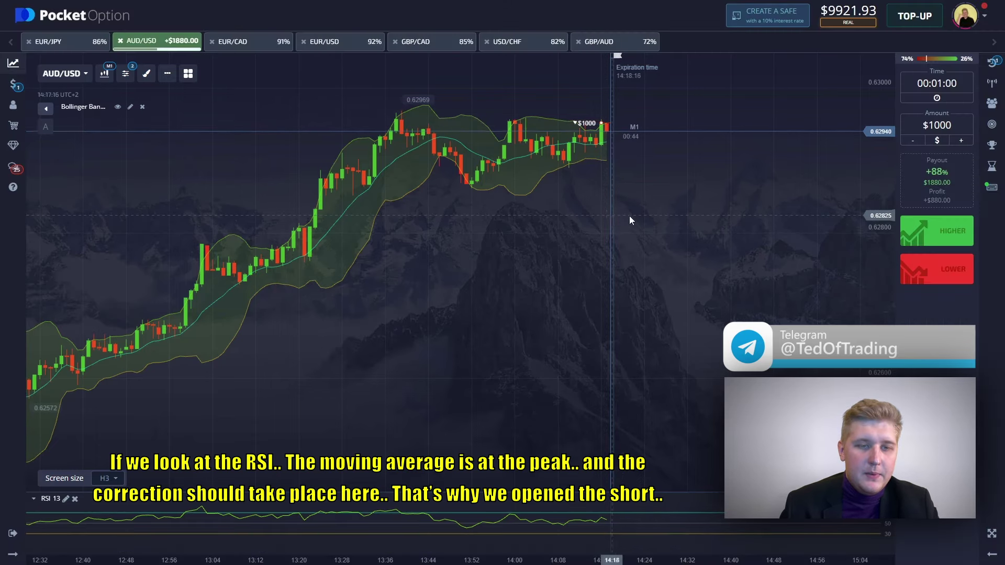
# - Show the list of opened trades, follow the AUD/USD trade up close until it expires, and hide the list
pyautogui.click(986, 67)
pyautogui.scroll(3, 584, 177)
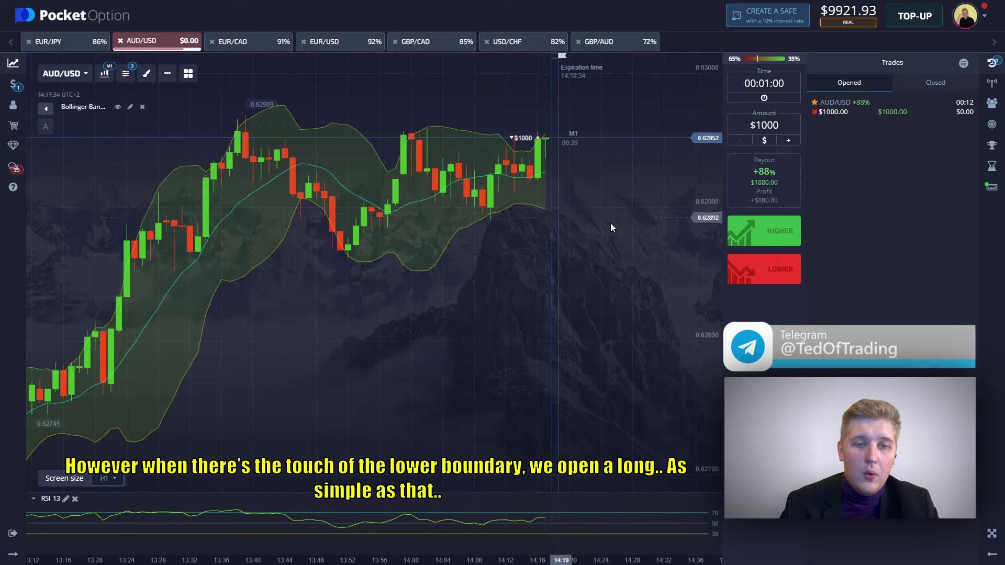
pyautogui.scroll(2, 597, 178)
pyautogui.scroll(2, 526, 180)
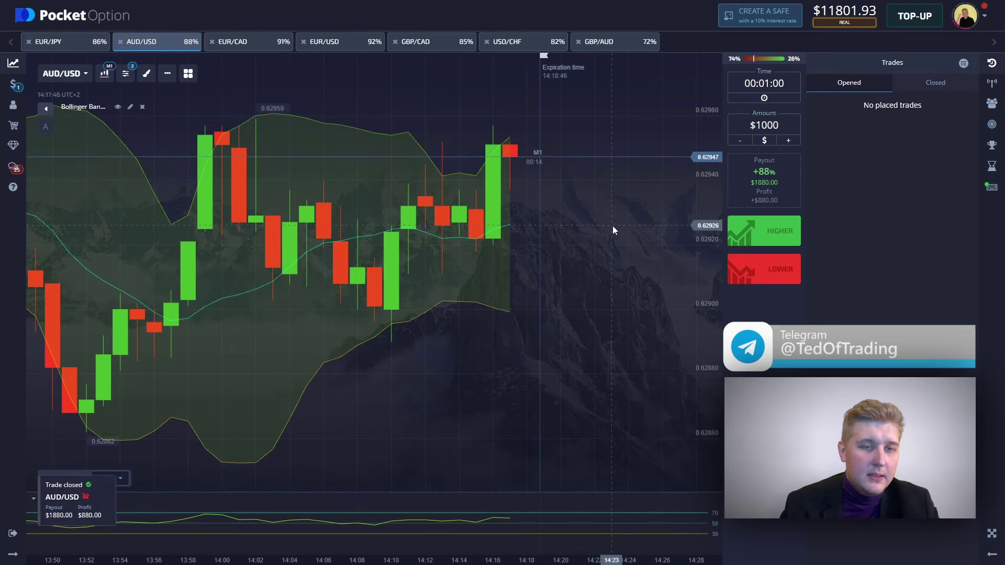
pyautogui.click(991, 63)
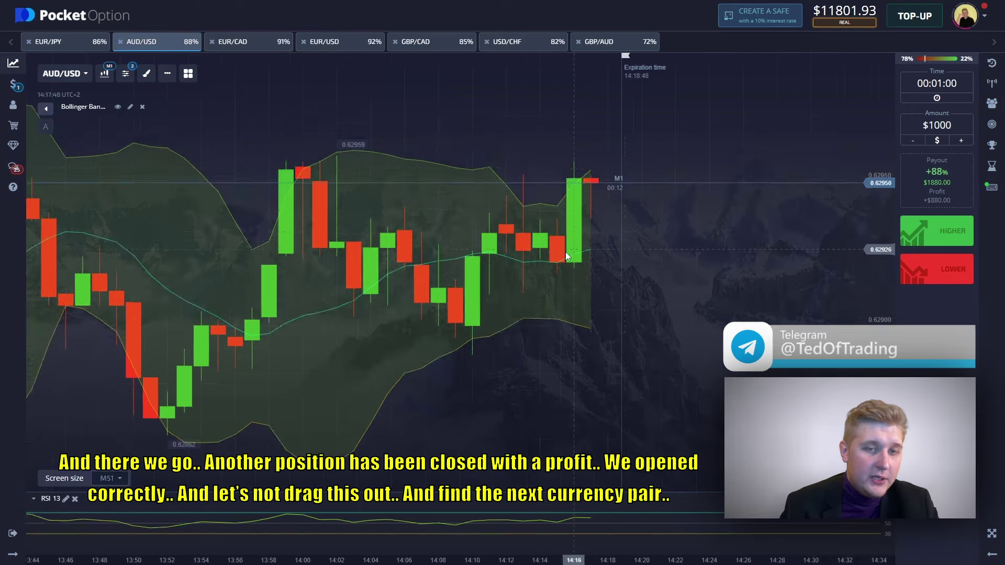
# - Check the USD/CHF and GBP/AUD charts for a trade entry
pyautogui.scroll(-5, 565, 256)
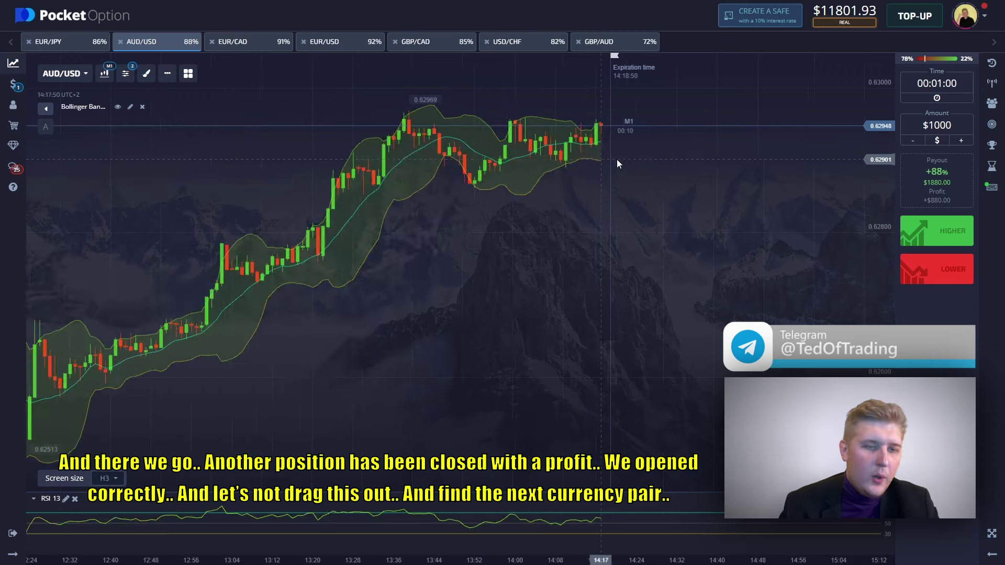
pyautogui.click(518, 47)
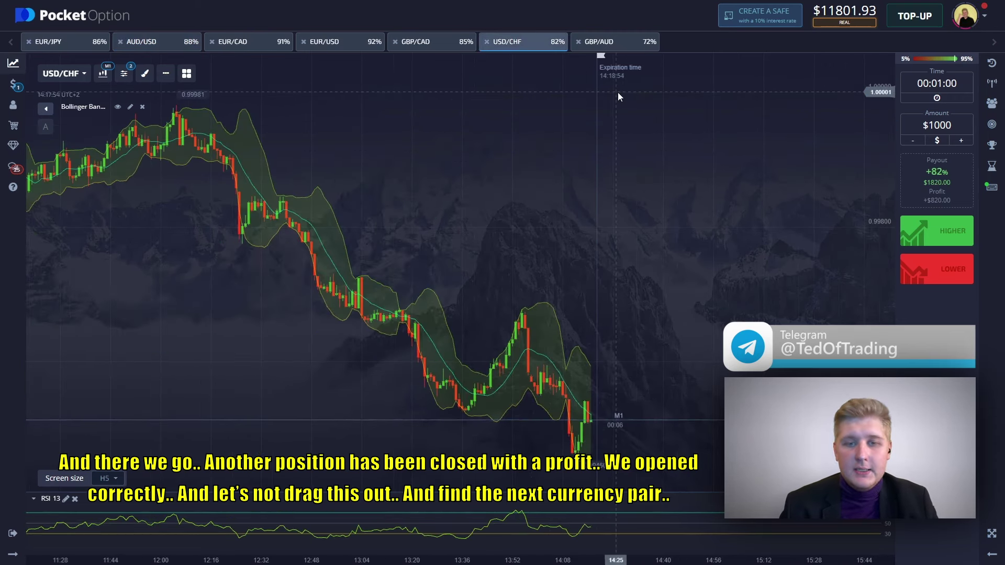
pyautogui.click(611, 46)
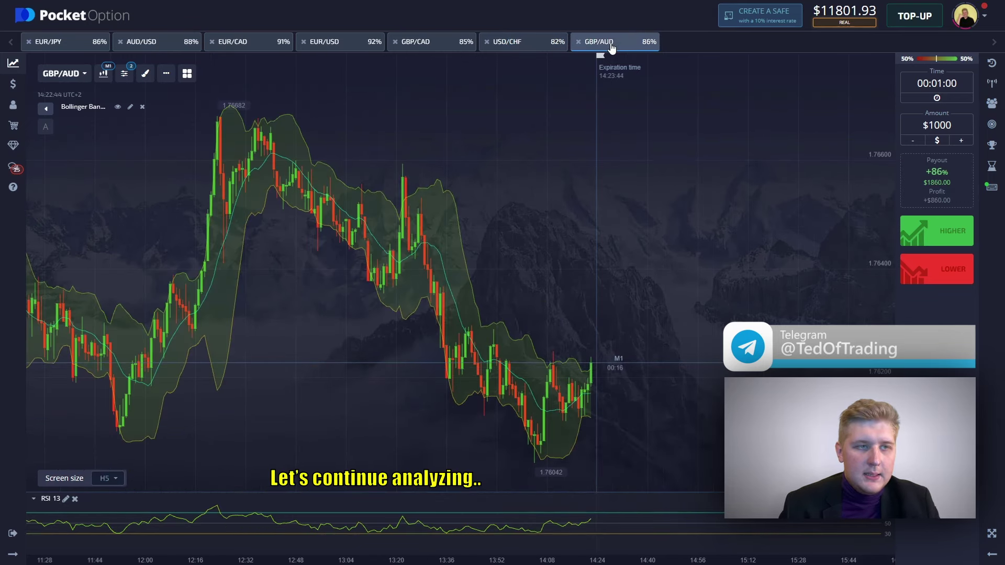
# - Switch to the EUR/CAD chart and open a $1000 one-minute Higher trade on it
pyautogui.click(247, 47)
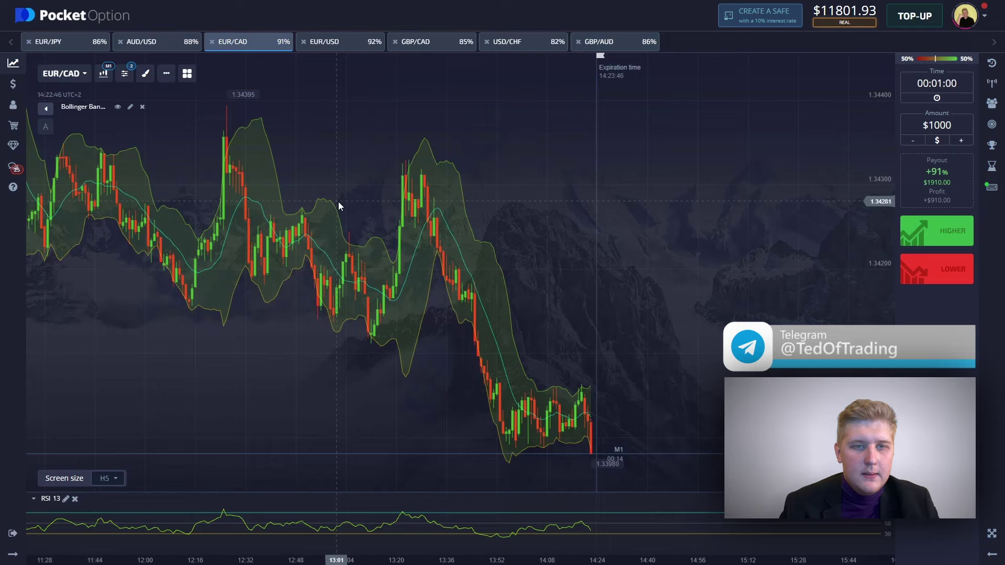
pyautogui.moveTo(363, 212); pyautogui.dragTo(696, 272)
pyautogui.moveTo(103, 227); pyautogui.dragTo(266, 225)
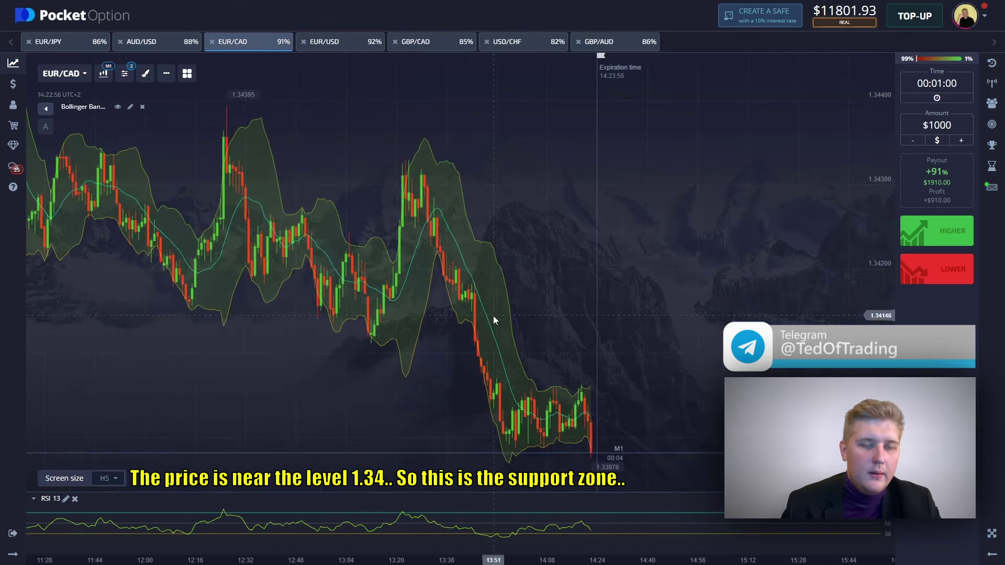
pyautogui.click(934, 242)
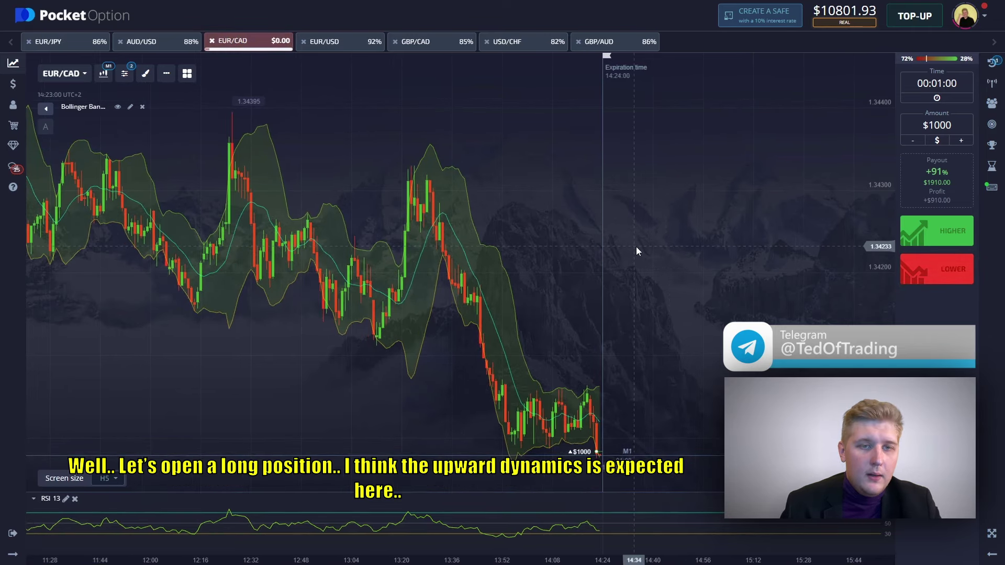
# - Capture the EUR/CAD chart area, circle the sideways range and the latest support touch, and add an upward arrow beside the entry
pyautogui.scroll(3, 677, 237)
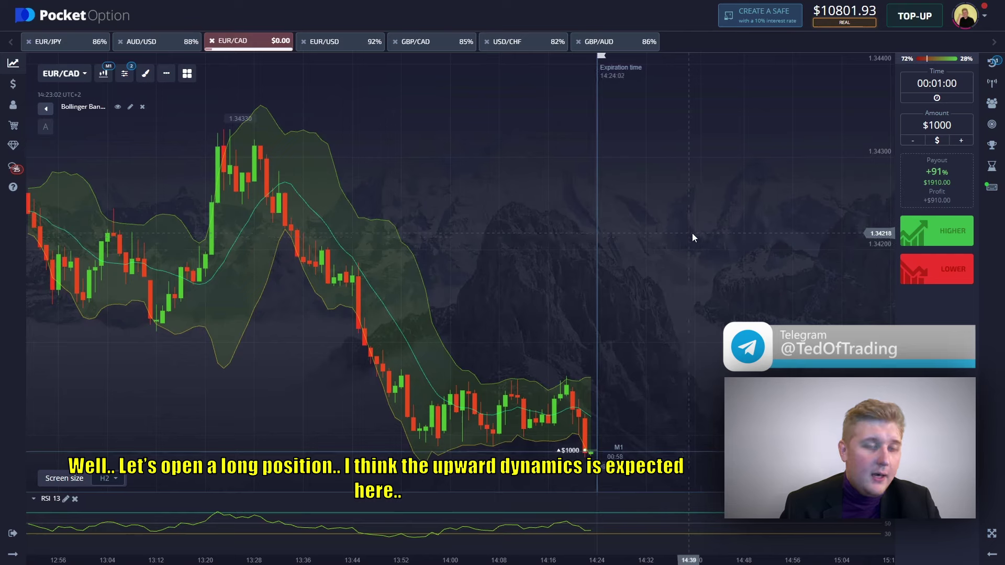
pyautogui.press('Print')
pyautogui.moveTo(23, 55); pyautogui.dragTo(819, 560)
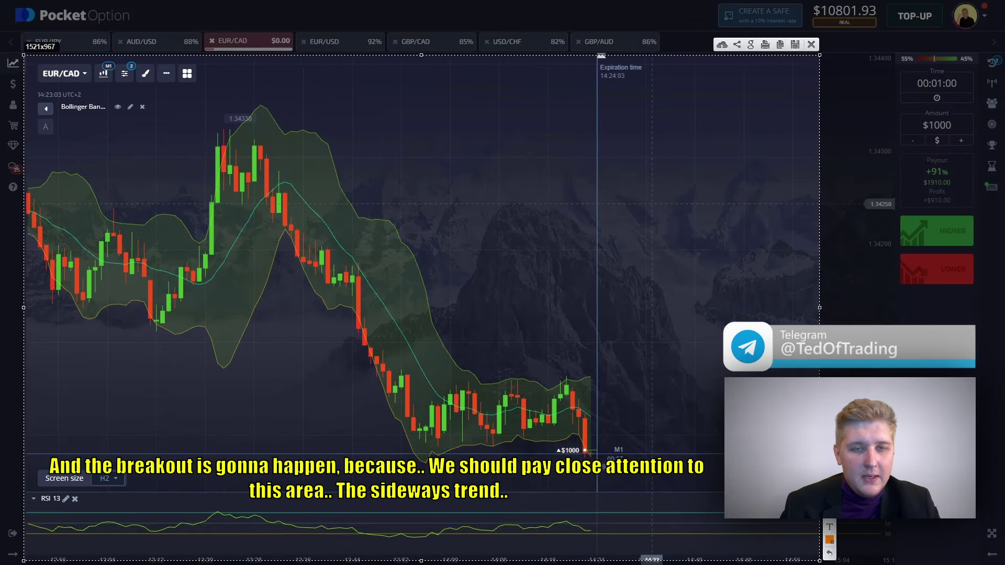
pyautogui.moveTo(595, 324)
pyautogui.mouseDown()
pyautogui.moveTo(291, 356)
pyautogui.moveTo(680, 366)
pyautogui.moveTo(479, 312)
pyautogui.mouseUp()
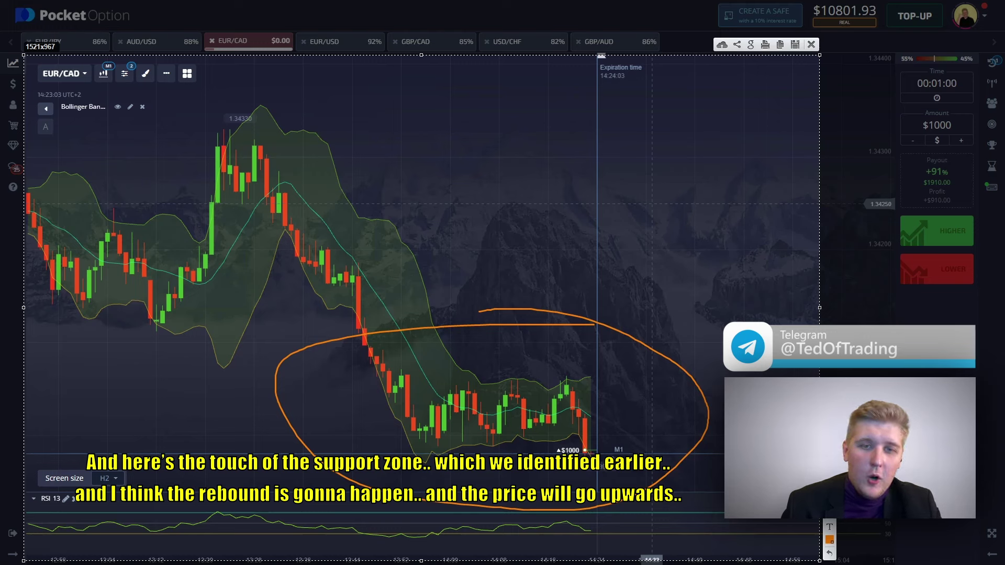
pyautogui.moveTo(596, 445); pyautogui.dragTo(602, 458)
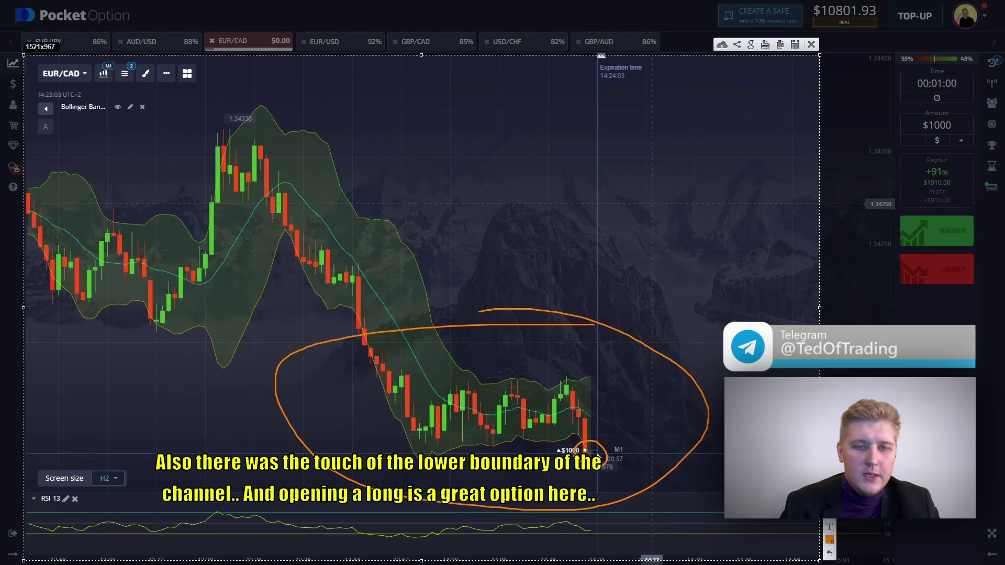
pyautogui.moveTo(616, 449); pyautogui.dragTo(615, 398)
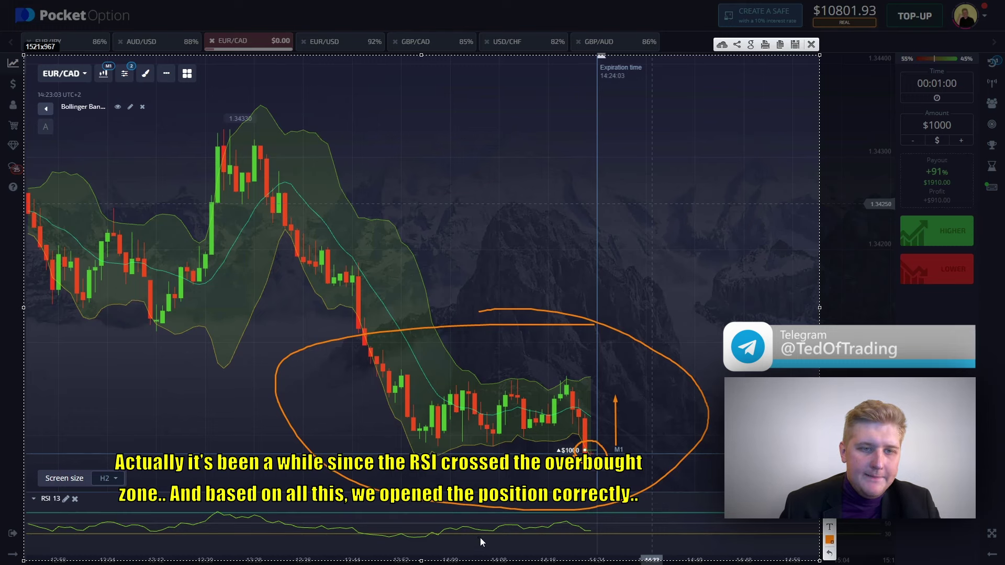
# - Draw a horizontal arrow along the RSI line, undo it, and close the EUR/CAD capture
pyautogui.moveTo(440, 532); pyautogui.dragTo(629, 529)
pyautogui.click(830, 554)
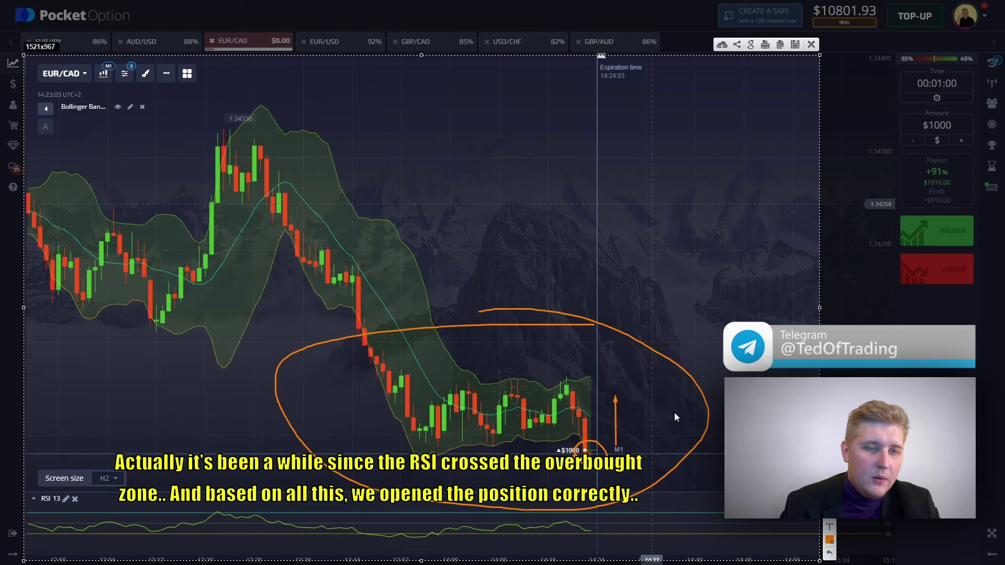
pyautogui.press('Escape')
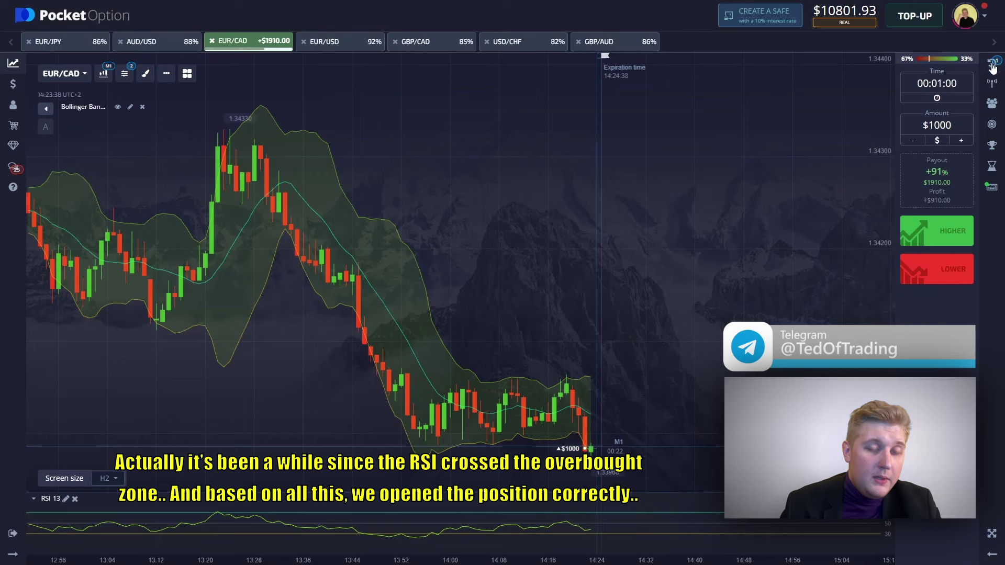
# - Show the list of opened trades, follow the EUR/CAD trade up close until it expires, and hide the list
pyautogui.scroll(1, 541, 246)
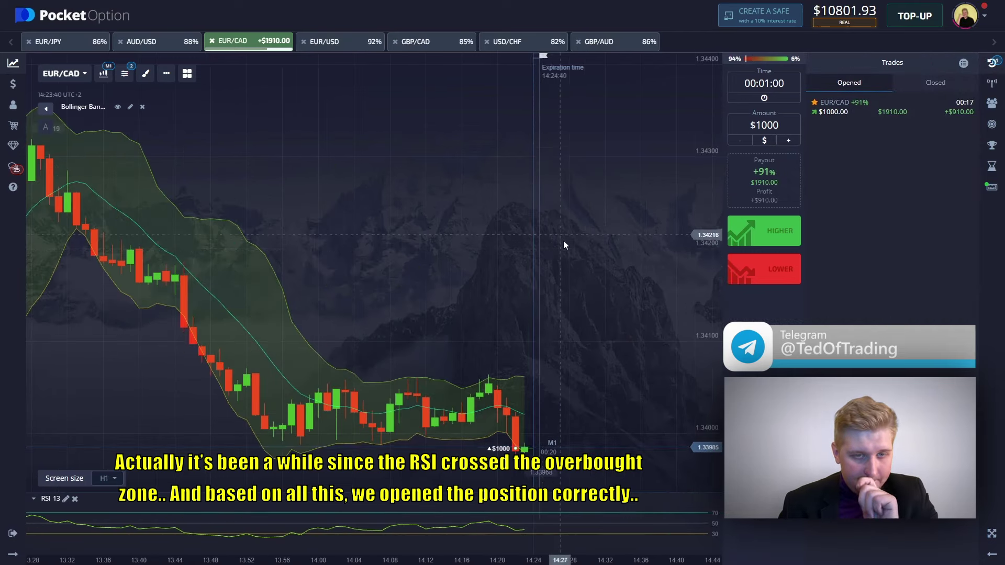
pyautogui.scroll(4, 563, 240)
pyautogui.scroll(2, 524, 298)
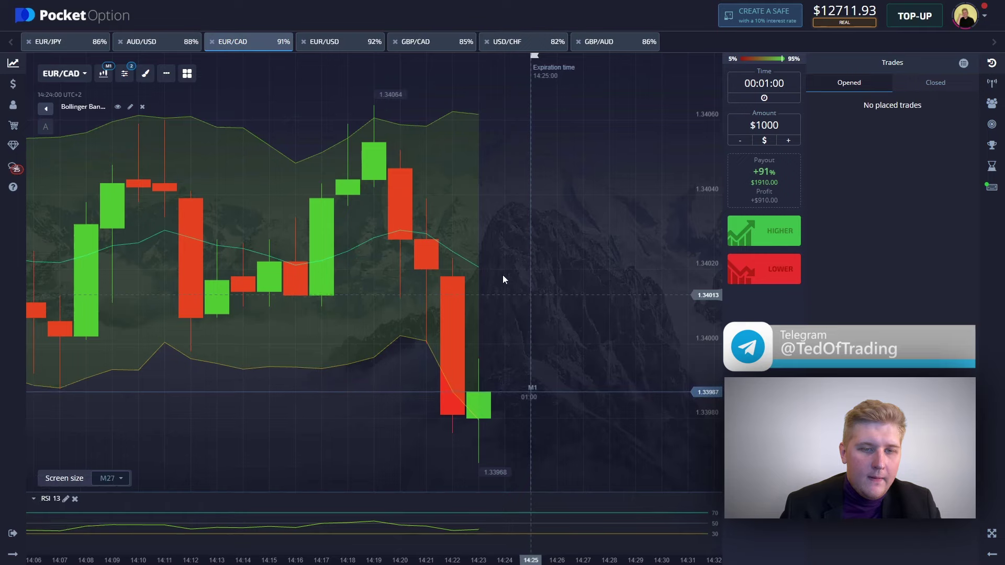
pyautogui.scroll(-3, 502, 275)
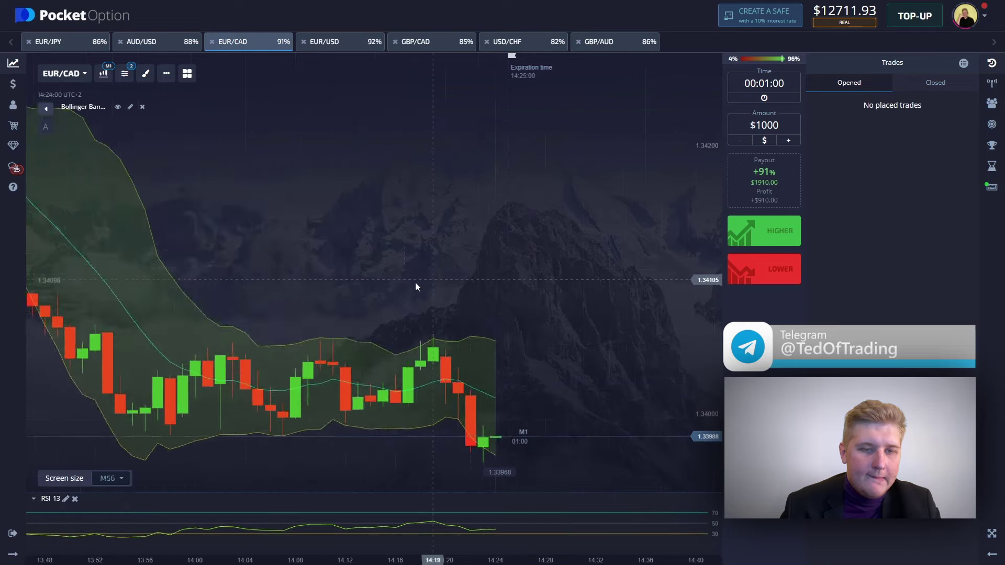
pyautogui.scroll(-5, 416, 285)
pyautogui.click(983, 74)
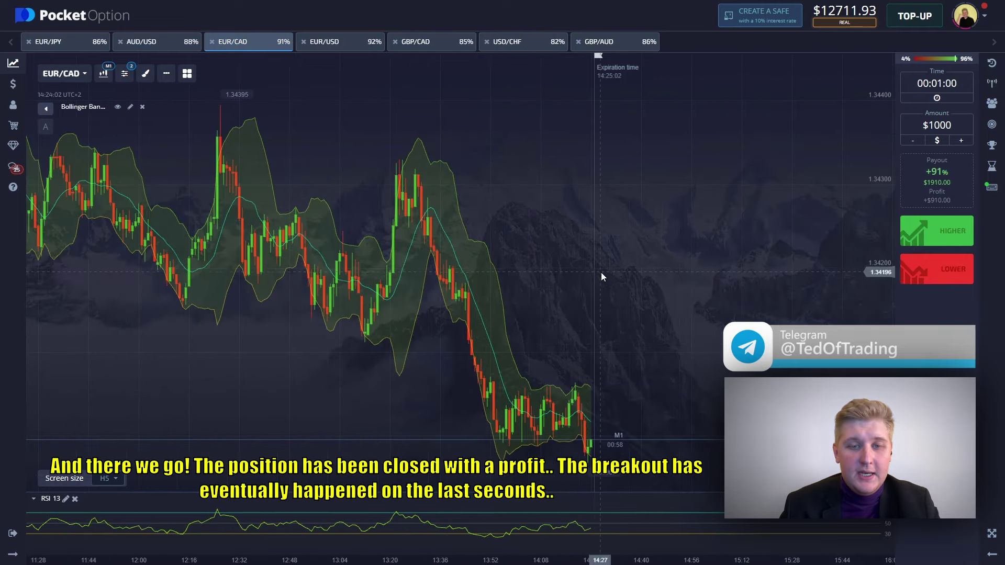
# - Review the latest EUR/CAD price movement and check the USD/CHF chart for a trade entry
pyautogui.scroll(3, 613, 390)
pyautogui.scroll(-3, 612, 289)
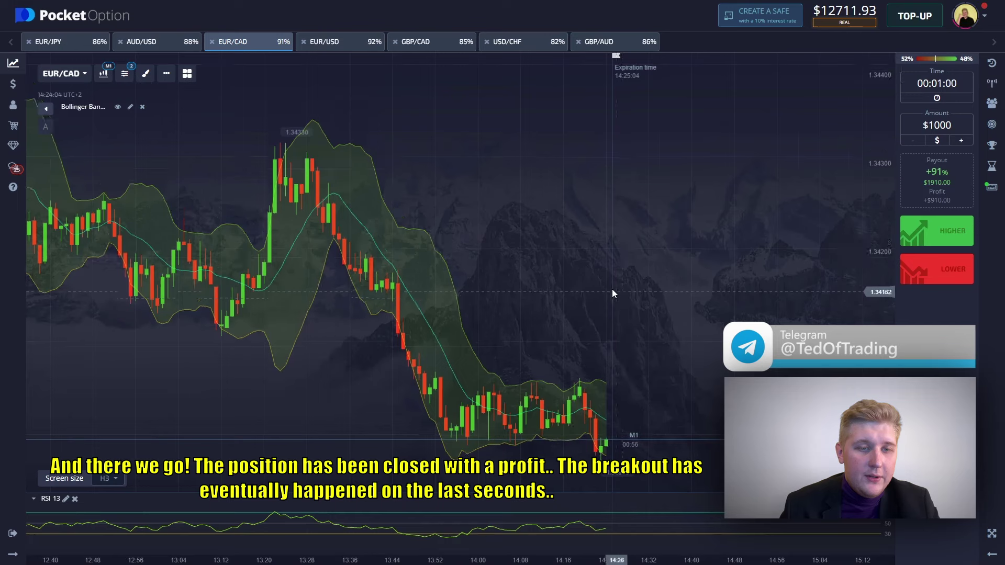
pyautogui.click(515, 42)
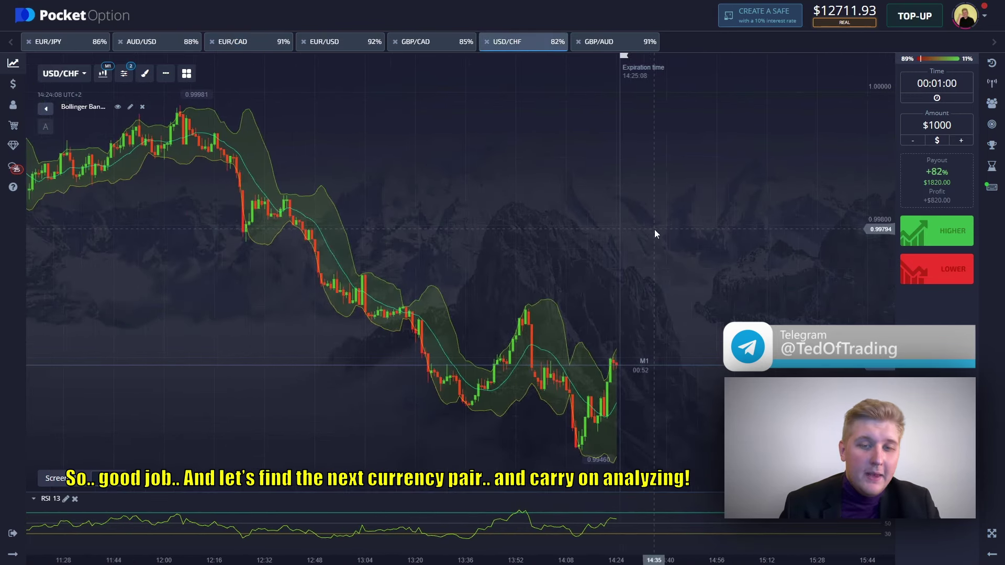
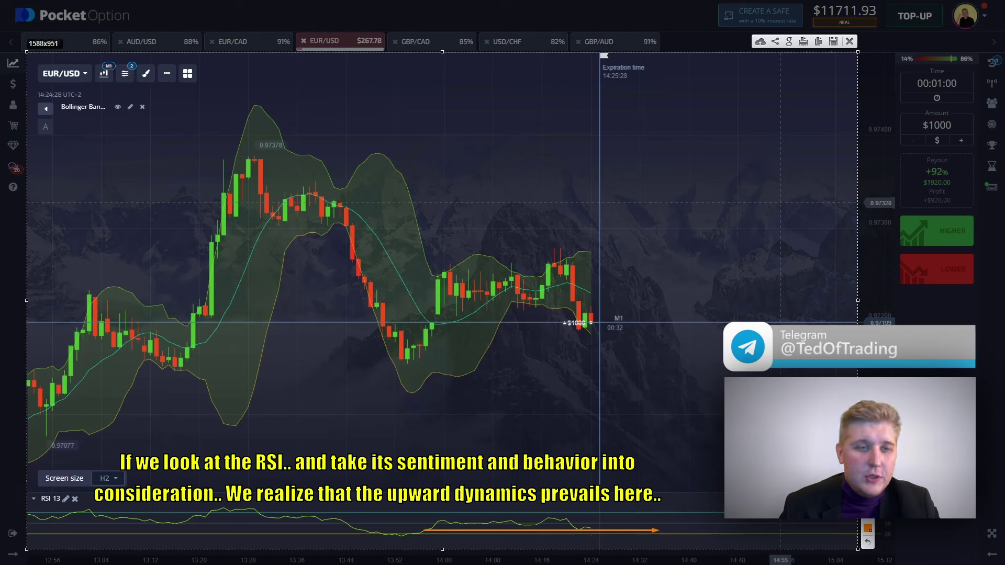
# - Circle the two local lows on the EUR/USD capture and box the latest touch of the lower Bollinger band
pyautogui.moveTo(394, 365)
pyautogui.mouseDown()
pyautogui.moveTo(406, 355)
pyautogui.moveTo(417, 367)
pyautogui.mouseUp()
pyautogui.moveTo(559, 334); pyautogui.dragTo(592, 339)
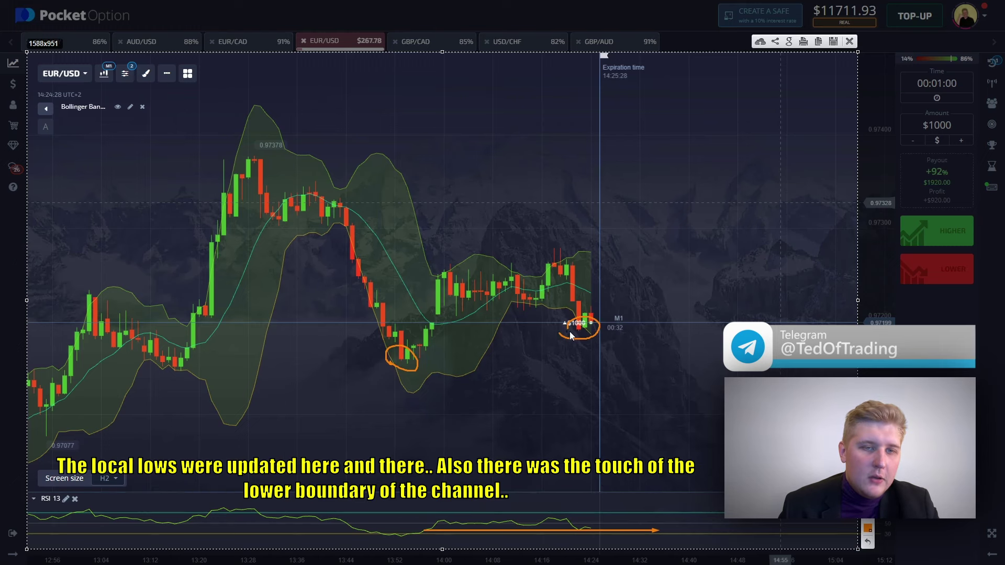
pyautogui.moveTo(585, 335); pyautogui.dragTo(586, 333)
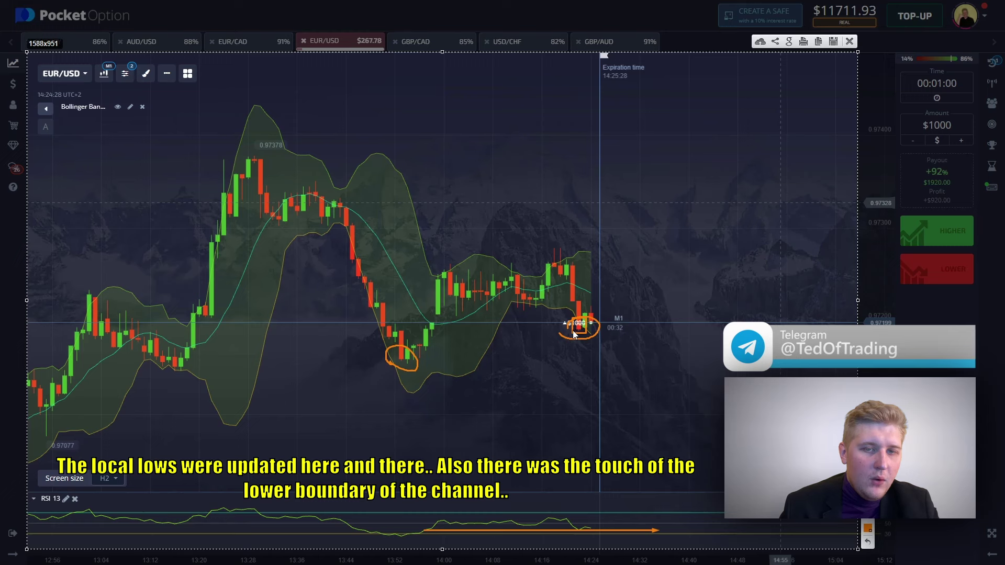
# - Add a horizontal and a rising arrow from the EUR/USD entry, circle the sharp drop before it, and close the capture
pyautogui.moveTo(575, 333); pyautogui.dragTo(689, 332)
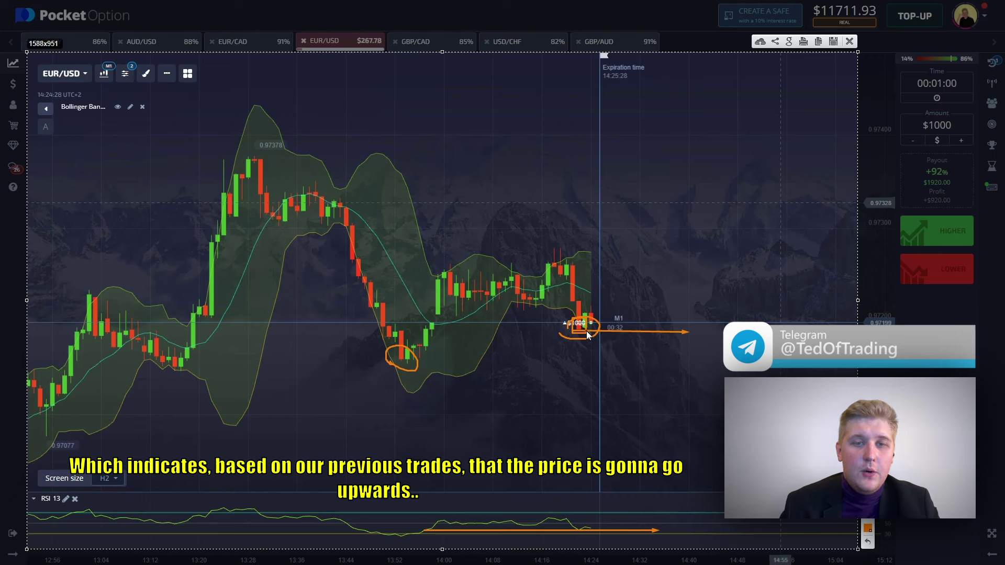
pyautogui.moveTo(587, 326)
pyautogui.mouseDown()
pyautogui.moveTo(634, 270)
pyautogui.moveTo(646, 276)
pyautogui.mouseUp()
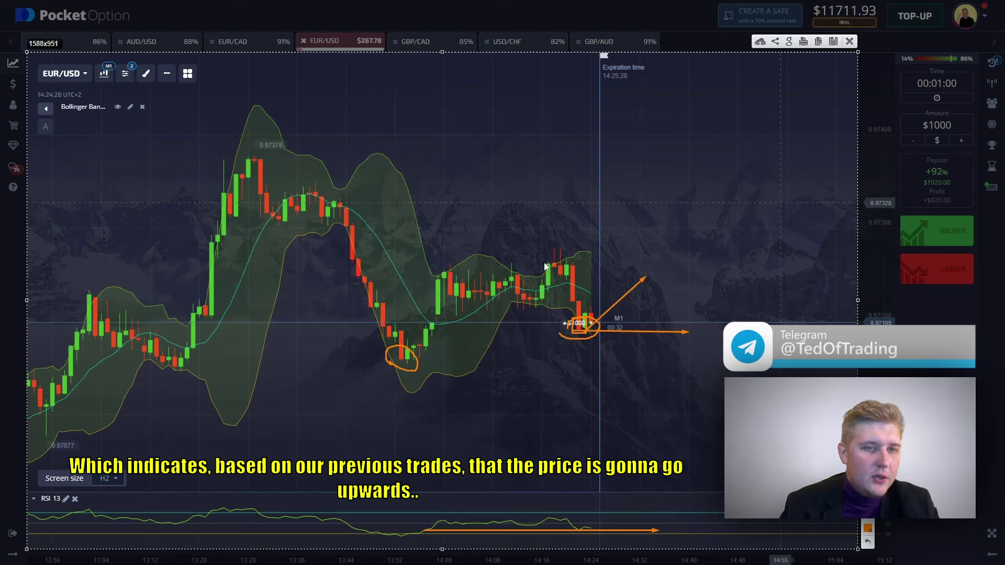
pyautogui.moveTo(552, 260)
pyautogui.mouseDown()
pyautogui.moveTo(576, 322)
pyautogui.moveTo(588, 286)
pyautogui.moveTo(557, 261)
pyautogui.mouseUp()
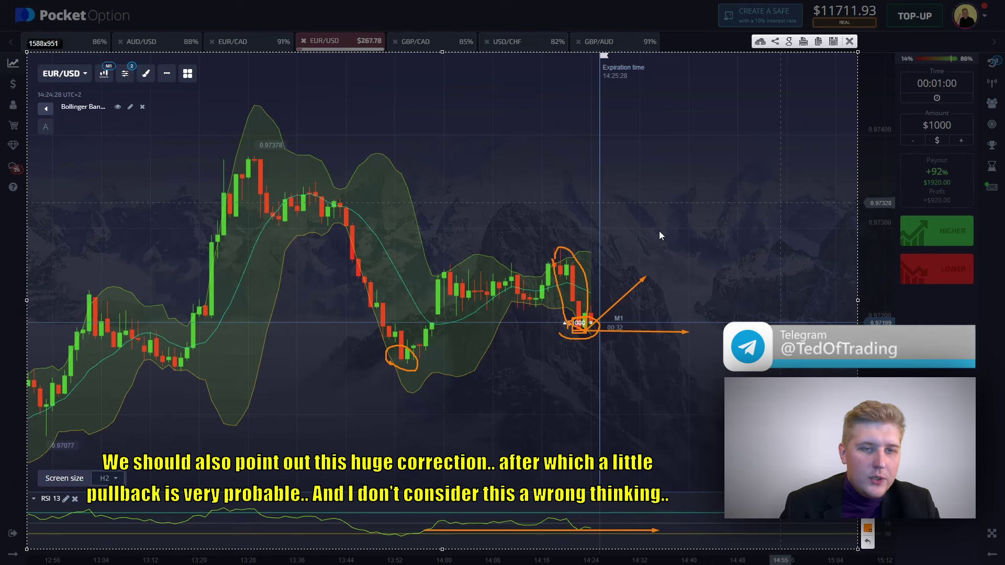
pyautogui.click(848, 42)
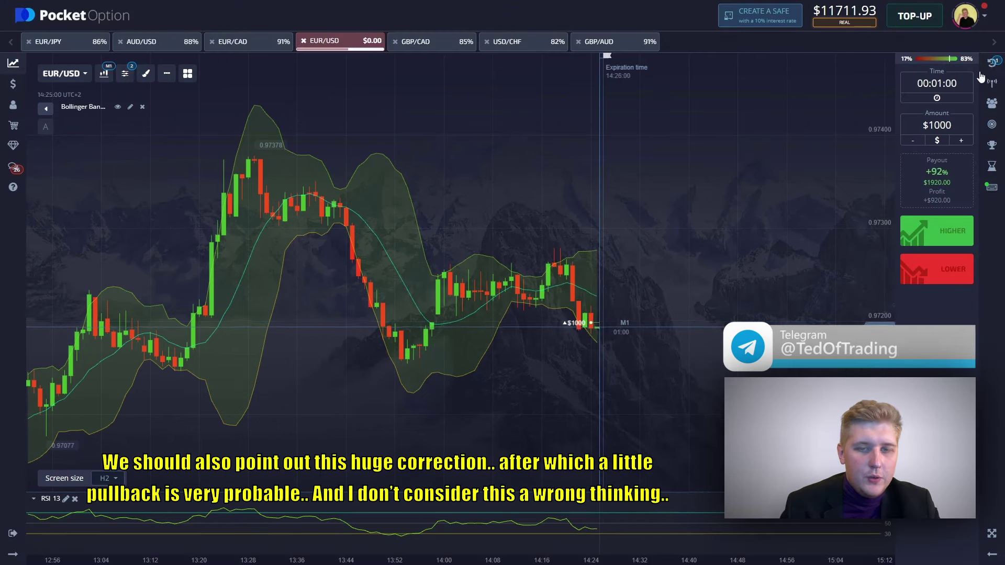
# - Show the list of opened trades, follow the EUR/USD trade until it expires, and hide the list
pyautogui.click(992, 62)
pyautogui.scroll(3, 456, 208)
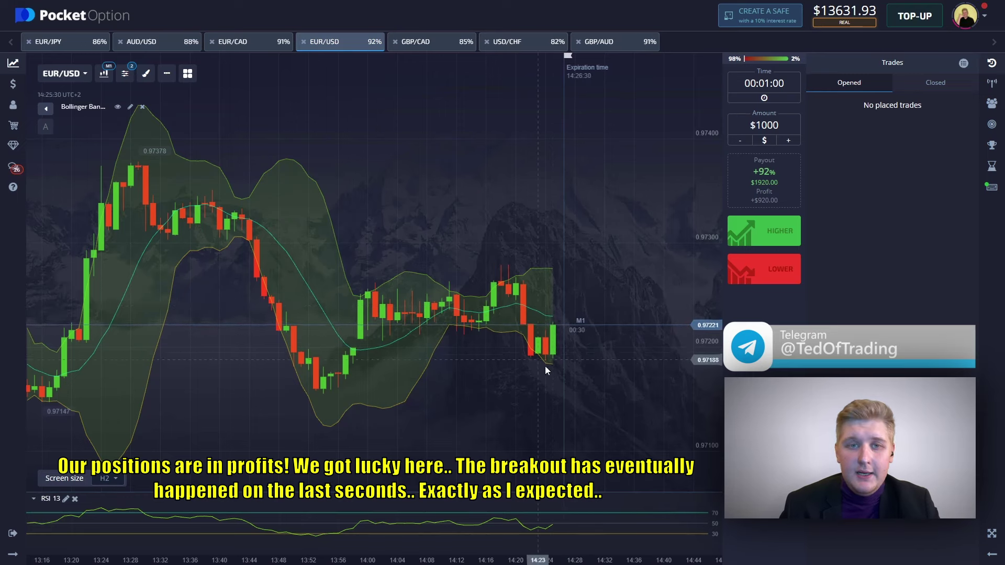
pyautogui.click(992, 63)
# - Review the EUR/USD chart and check the USD/CHF and GBP/AUD charts for the next trade entry
pyautogui.scroll(-5, 612, 242)
pyautogui.scroll(3, 597, 241)
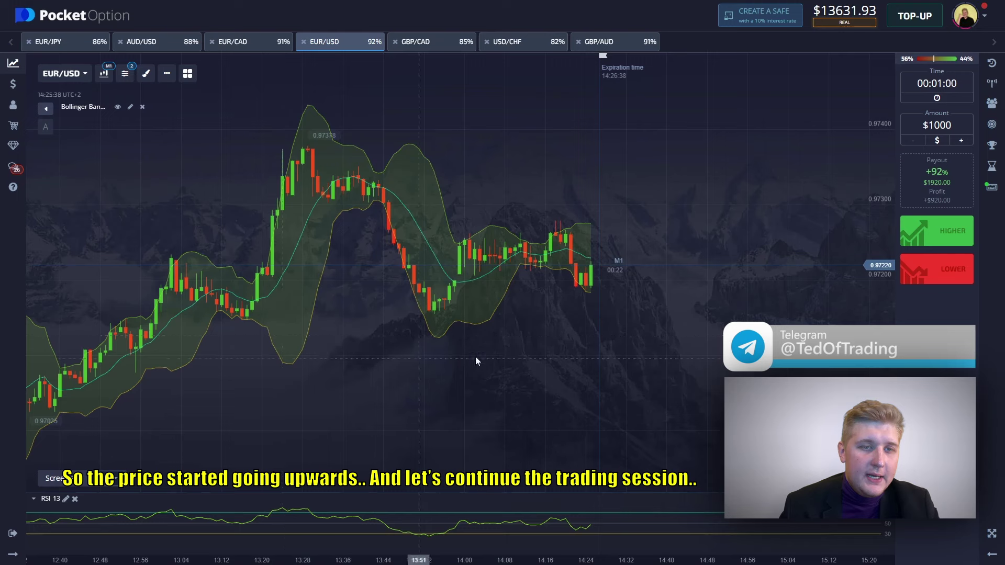
pyautogui.click(518, 43)
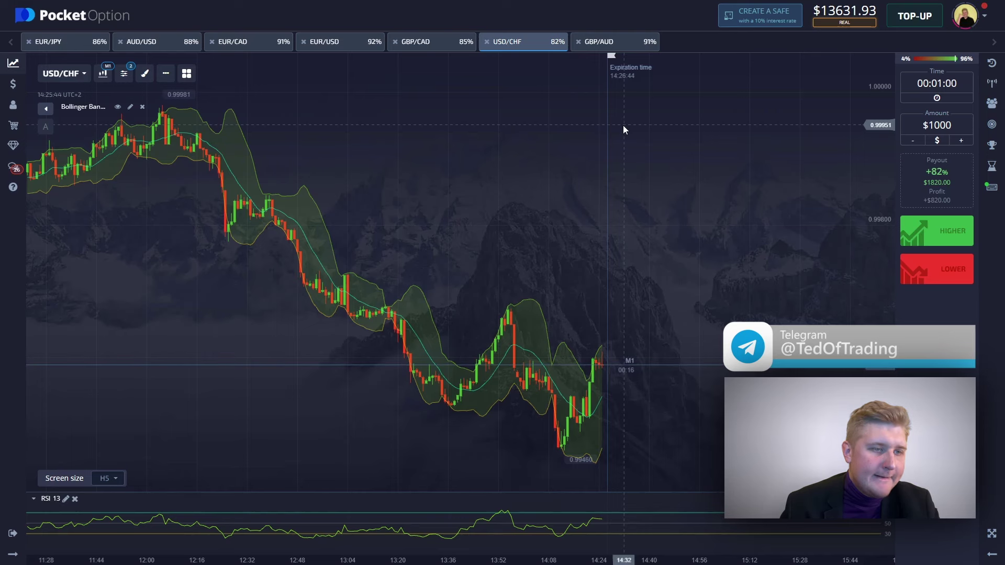
pyautogui.click(611, 45)
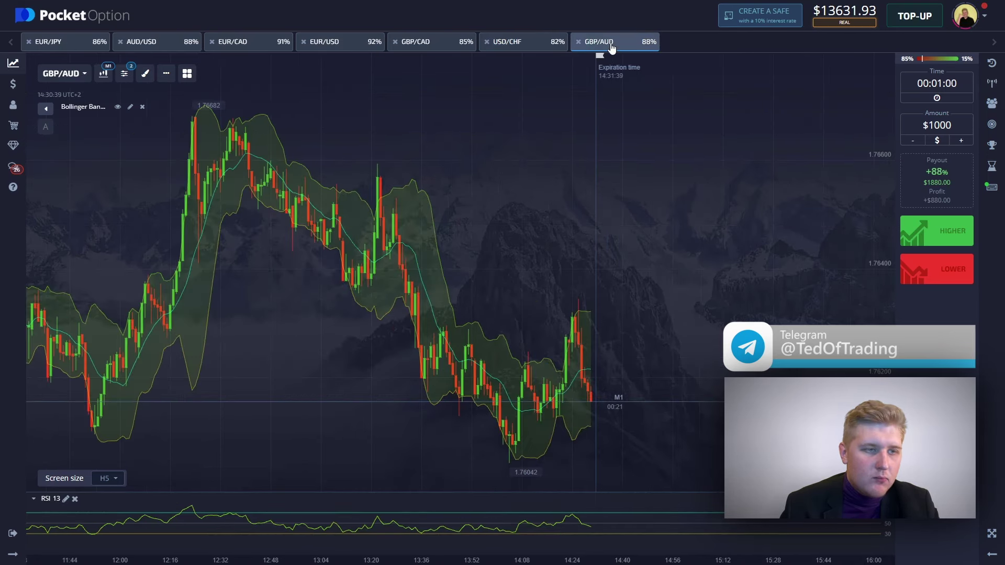
# - Review the recent candles and Bollinger bands on the EUR/USD and EUR/CAD charts for a possible trade entry
pyautogui.click(322, 46)
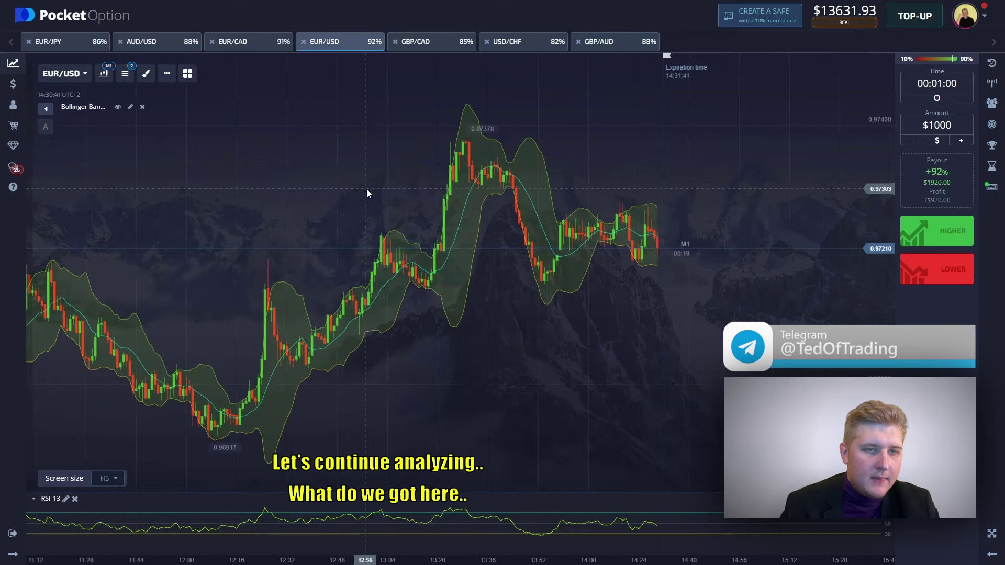
pyautogui.scroll(5, 369, 192)
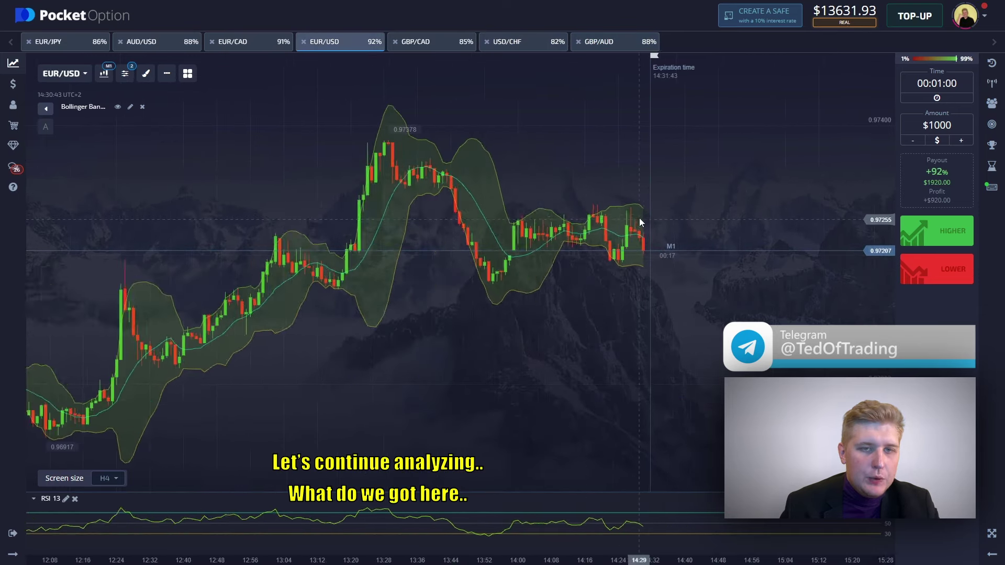
pyautogui.scroll(3, 644, 219)
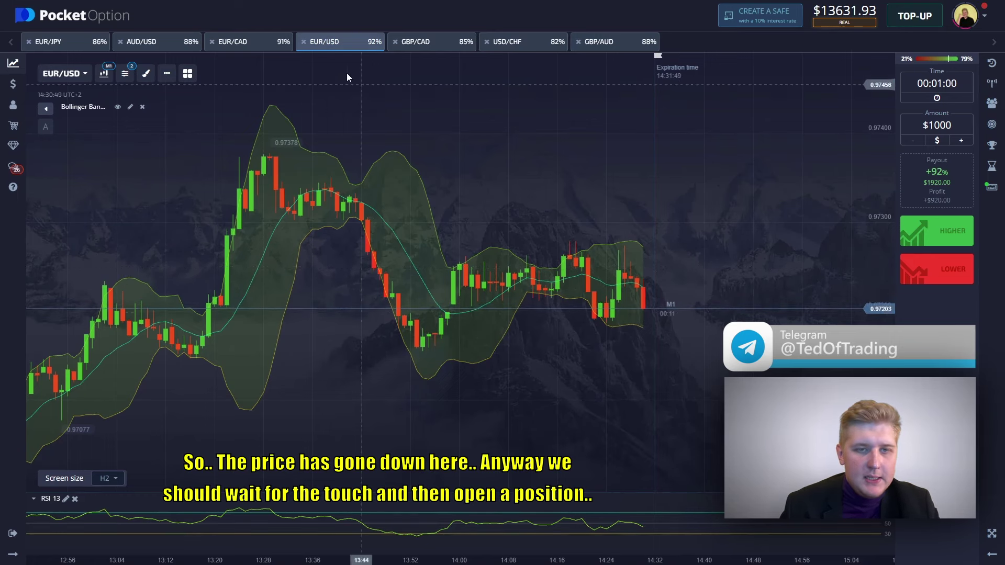
pyautogui.click(243, 41)
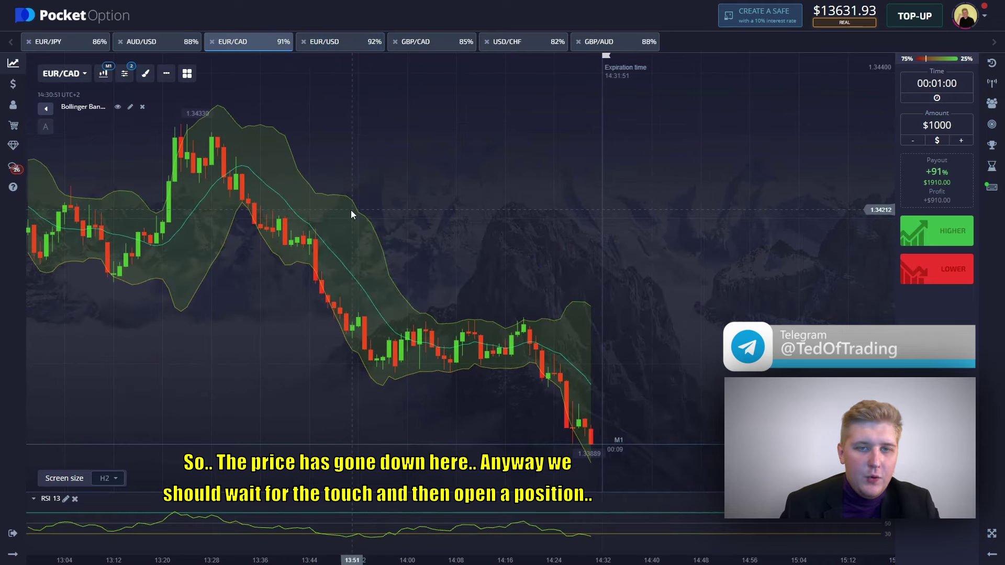
pyautogui.scroll(-5, 351, 214)
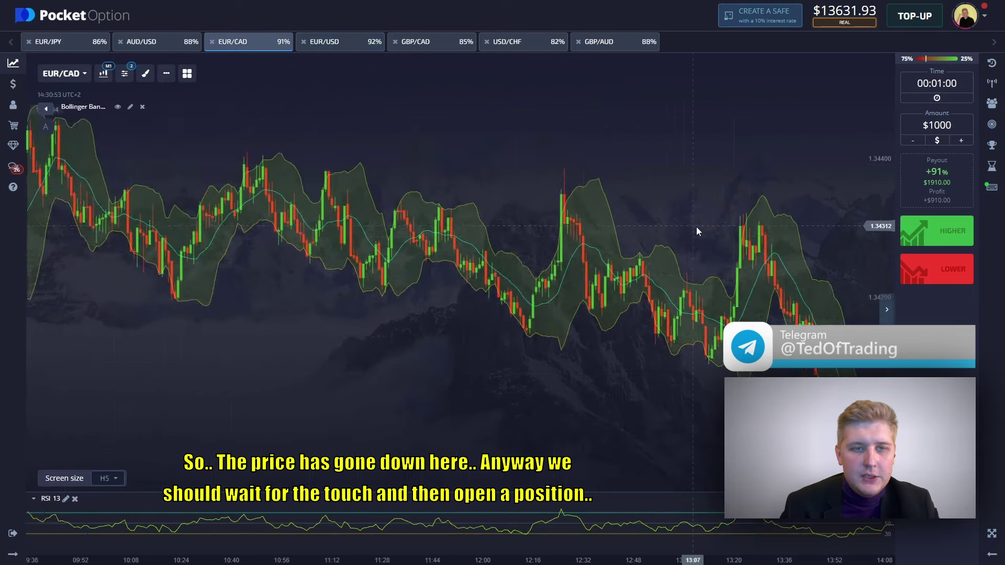
pyautogui.scroll(4, 696, 230)
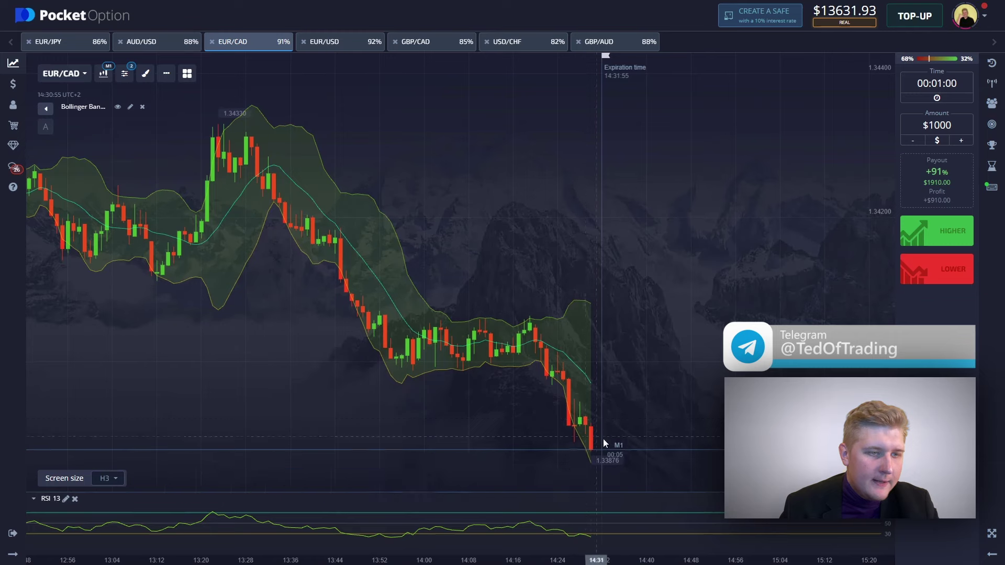
# - Place three one-minute $1000 Higher trades on AUD/USD, the last two as extra positions after the first
pyautogui.click(157, 42)
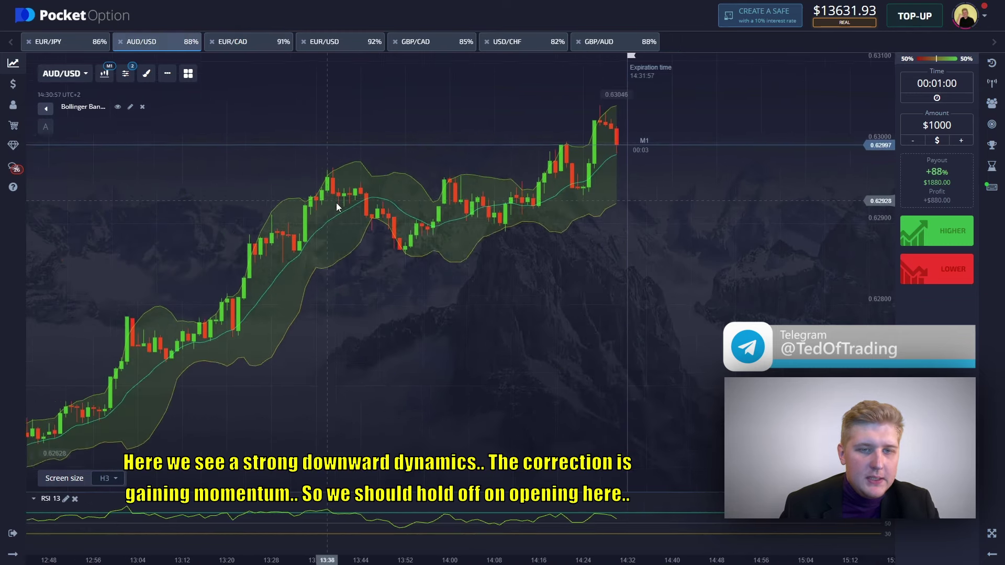
pyautogui.moveTo(385, 209); pyautogui.dragTo(359, 213)
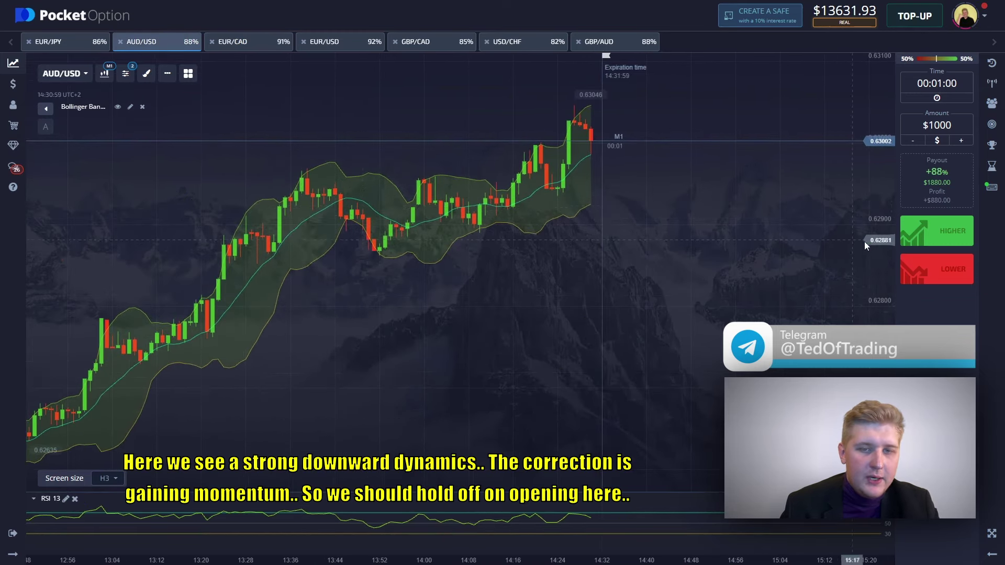
pyautogui.click(930, 231)
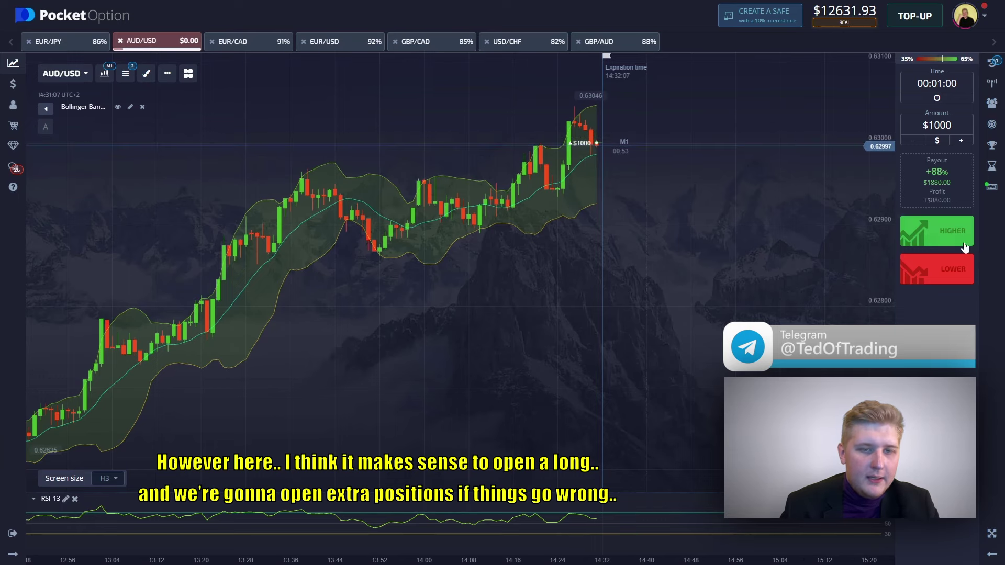
pyautogui.scroll(2, 678, 182)
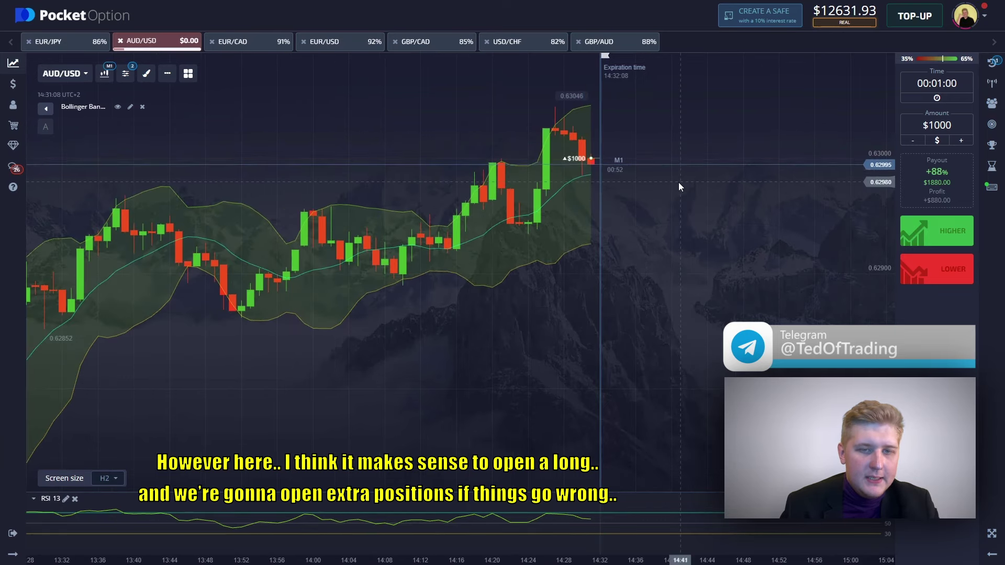
pyautogui.click(921, 237)
pyautogui.click(922, 237)
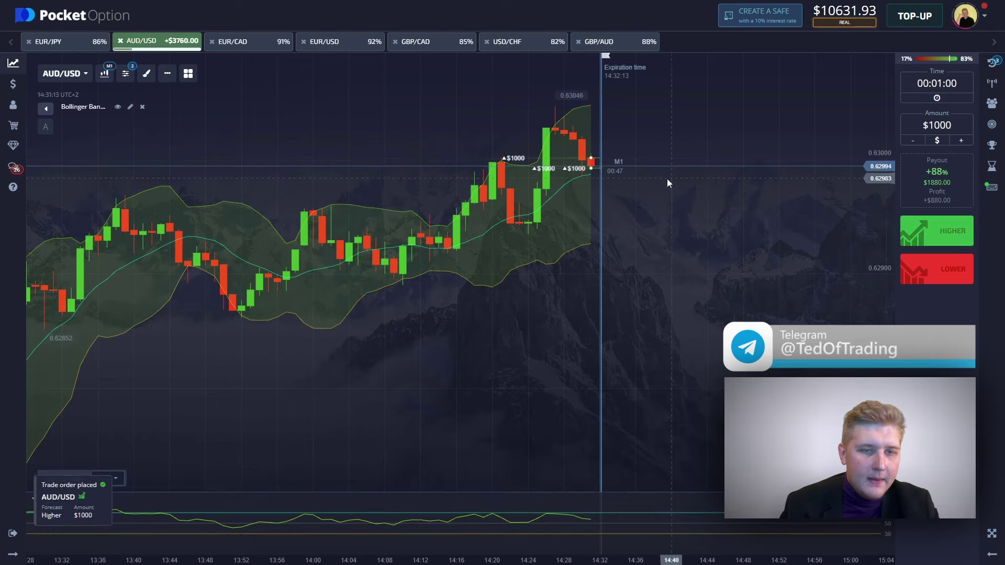
# - Capture the AUD/USD chart area and circle the latest downward correction and the previous one
pyautogui.moveTo(376, 178); pyautogui.dragTo(432, 178)
pyautogui.press('Print')
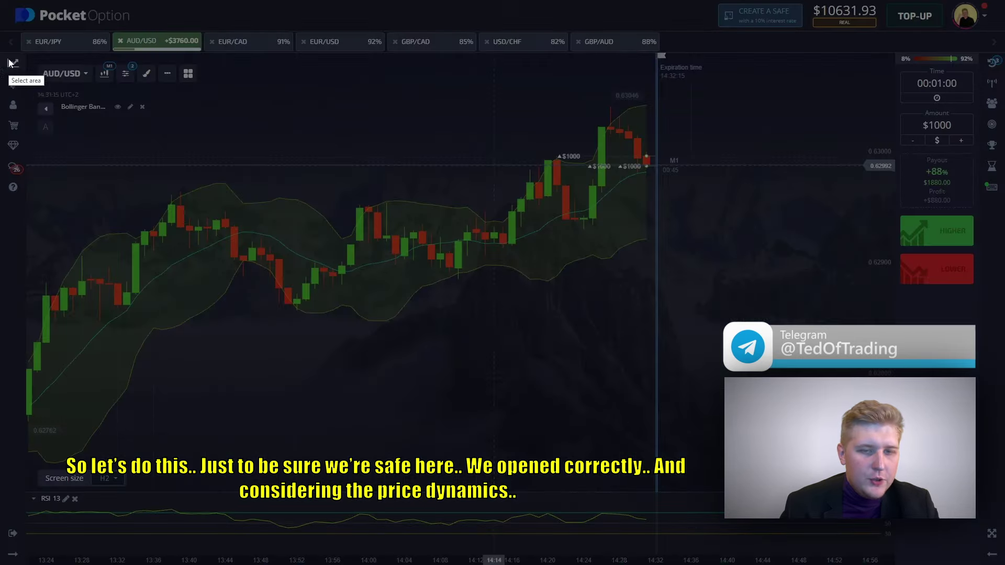
pyautogui.moveTo(29, 58); pyautogui.dragTo(900, 559)
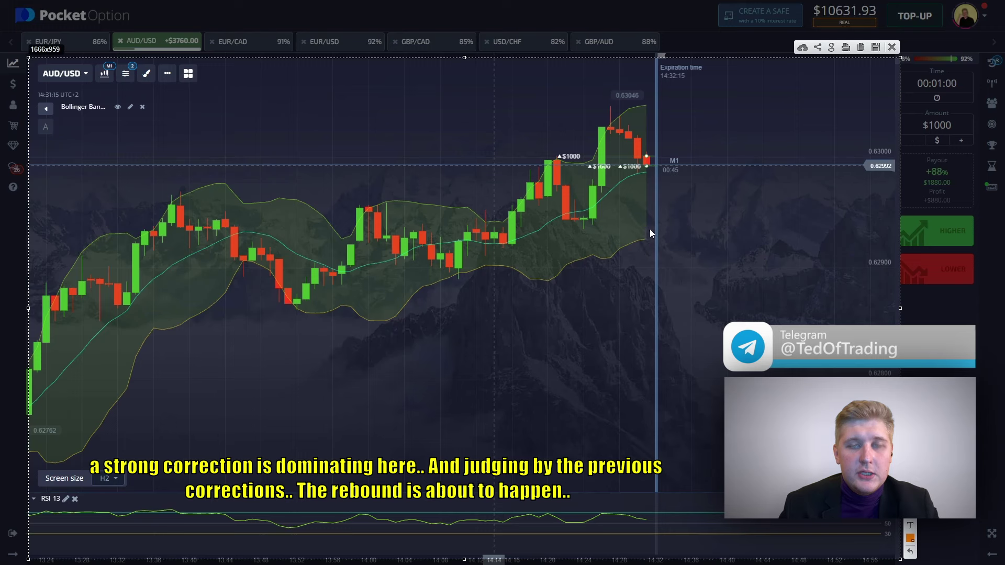
pyautogui.moveTo(597, 118)
pyautogui.mouseDown()
pyautogui.moveTo(654, 167)
pyautogui.moveTo(598, 117)
pyautogui.mouseUp()
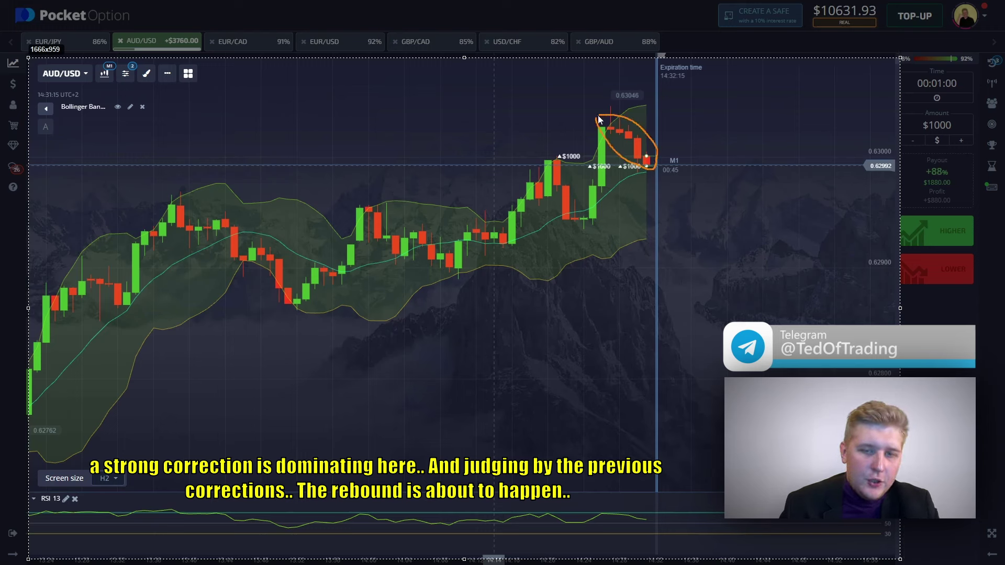
pyautogui.moveTo(542, 161); pyautogui.dragTo(589, 201)
pyautogui.moveTo(538, 170); pyautogui.dragTo(539, 169)
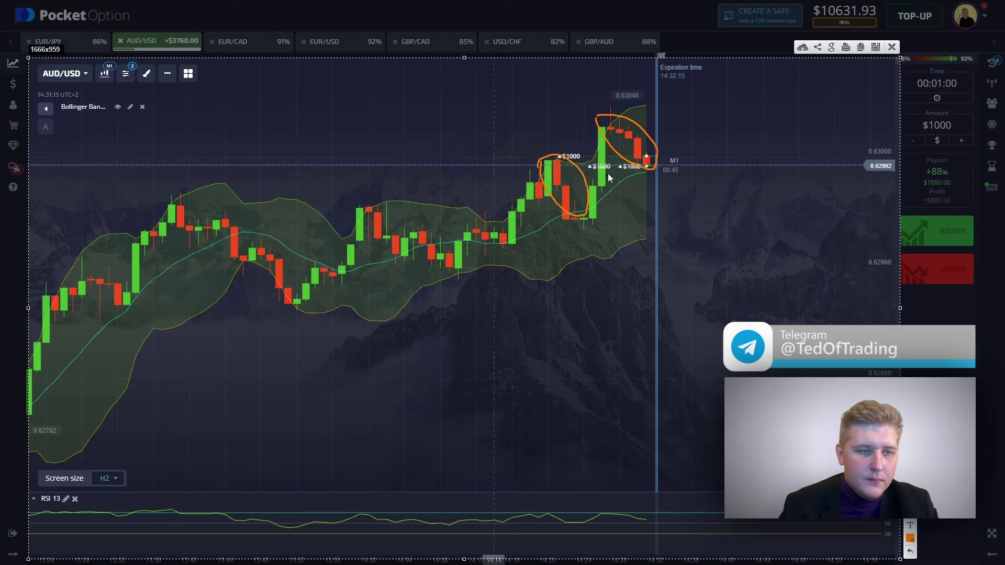
# - Add a horizontal and a rising arrow from the AUD/USD entry, circle the two correction lows, and close the capture
pyautogui.moveTo(626, 171); pyautogui.dragTo(827, 171)
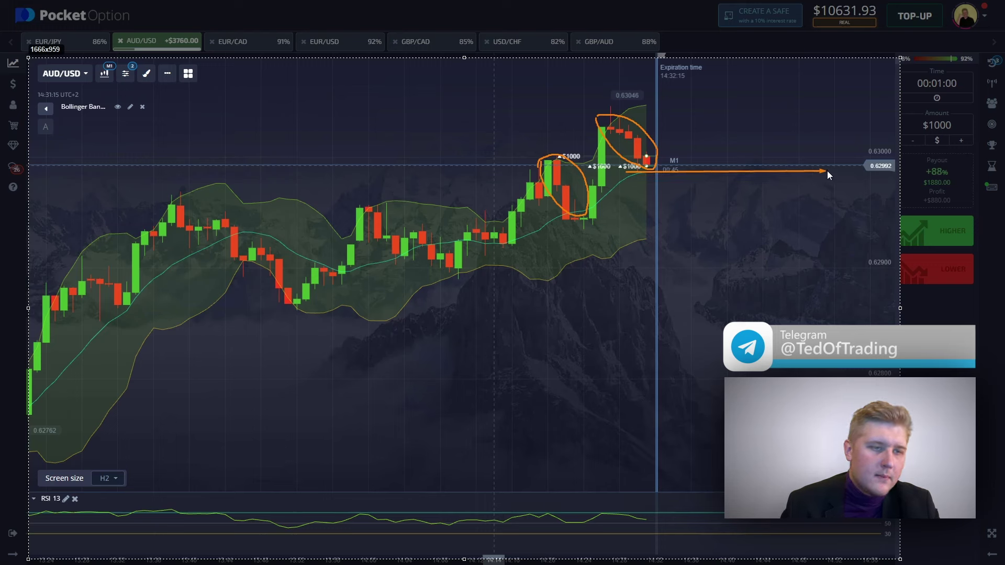
pyautogui.moveTo(668, 171); pyautogui.dragTo(710, 90)
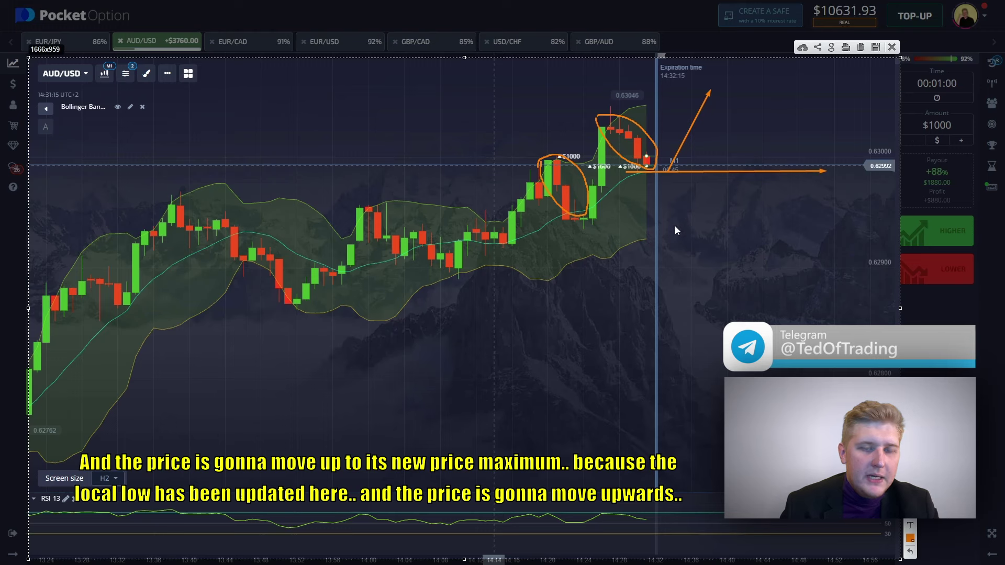
pyautogui.moveTo(636, 177); pyautogui.dragTo(636, 177)
pyautogui.moveTo(570, 230)
pyautogui.mouseDown()
pyautogui.moveTo(569, 207)
pyautogui.moveTo(591, 226)
pyautogui.mouseUp()
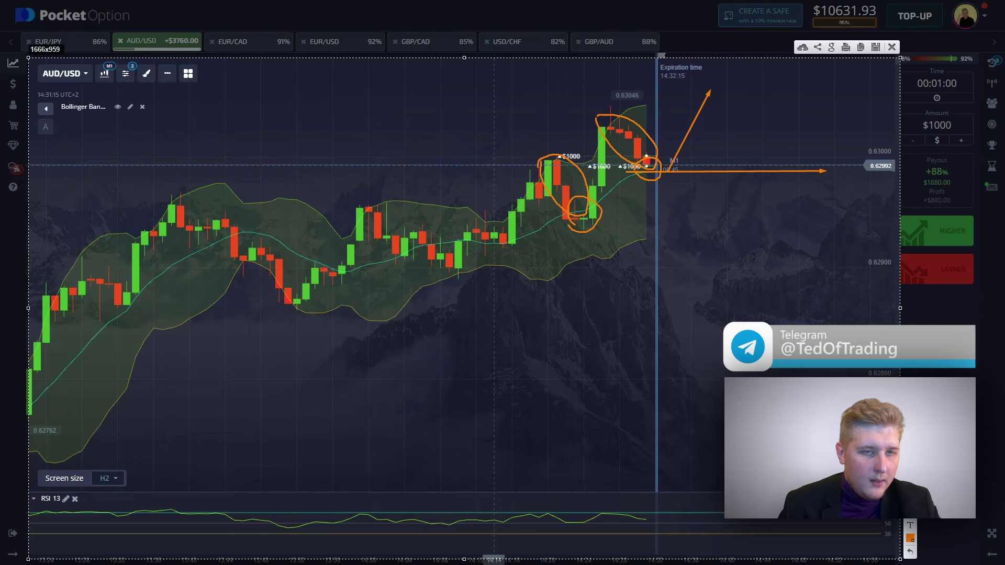
pyautogui.click(892, 46)
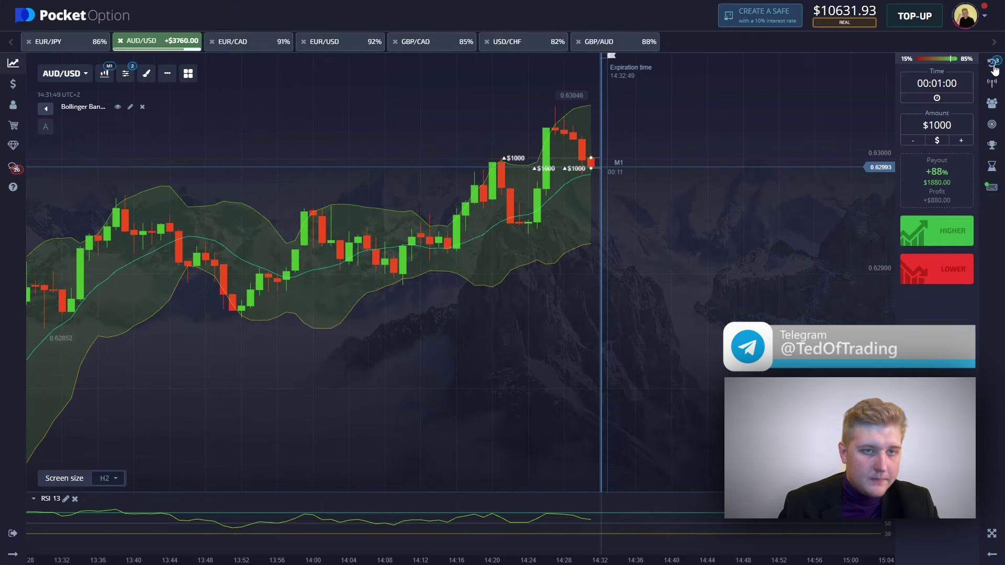
# - Show the list of opened trades, follow the AUD/USD trades until they expire, and hide the list
pyautogui.click(992, 63)
pyautogui.moveTo(643, 136); pyautogui.dragTo(577, 174)
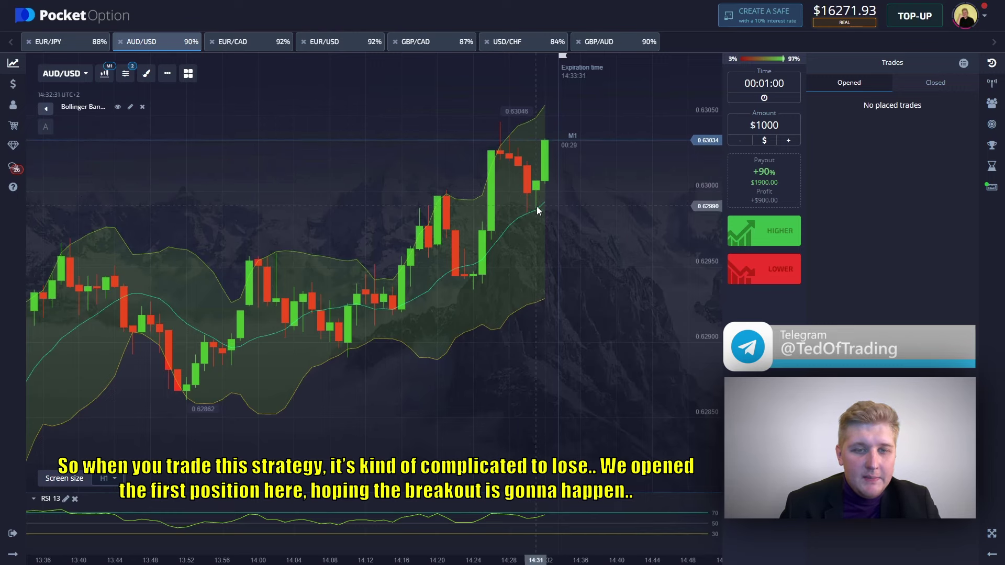
pyautogui.click(979, 62)
pyautogui.scroll(-4, 633, 189)
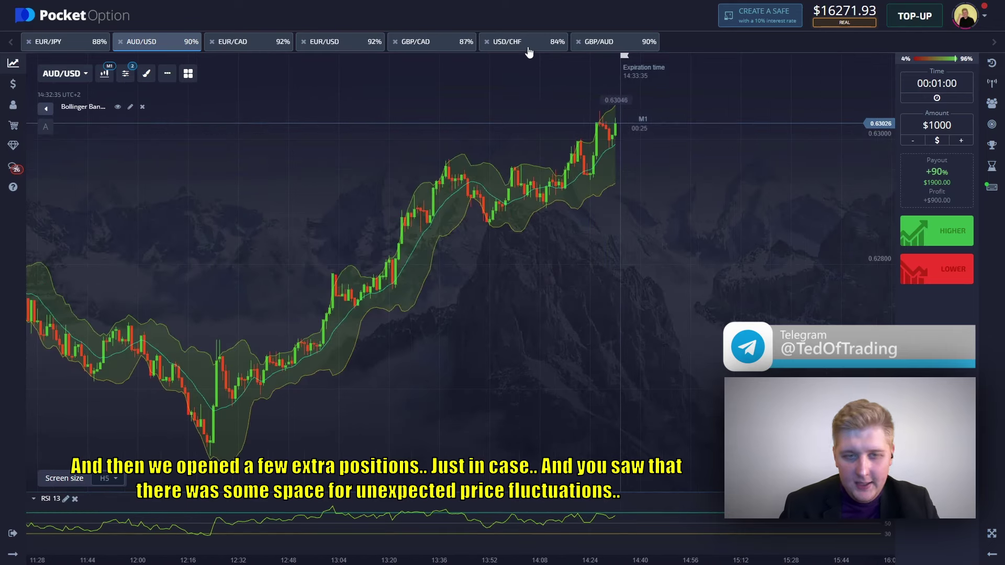
# - Check the USD/CHF, GBP/AUD and EUR/USD charts for the next promising trade entry
pyautogui.click(528, 48)
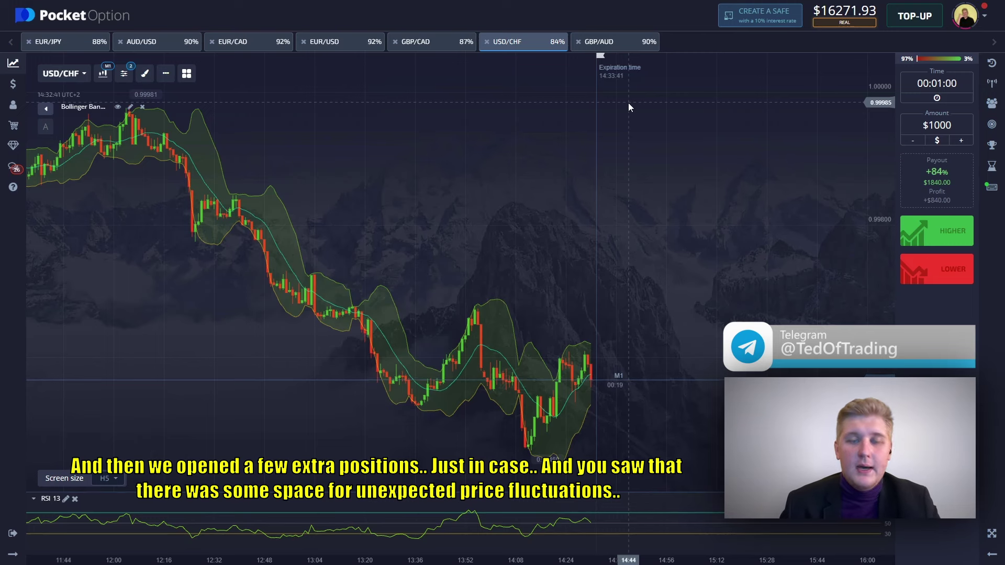
pyautogui.click(612, 48)
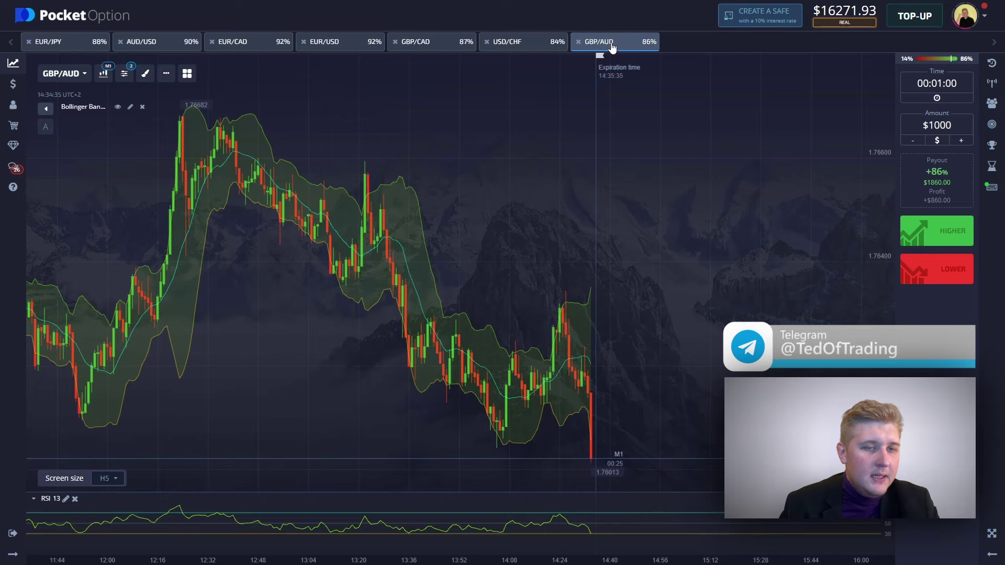
pyautogui.click(345, 48)
pyautogui.moveTo(307, 199); pyautogui.dragTo(328, 201)
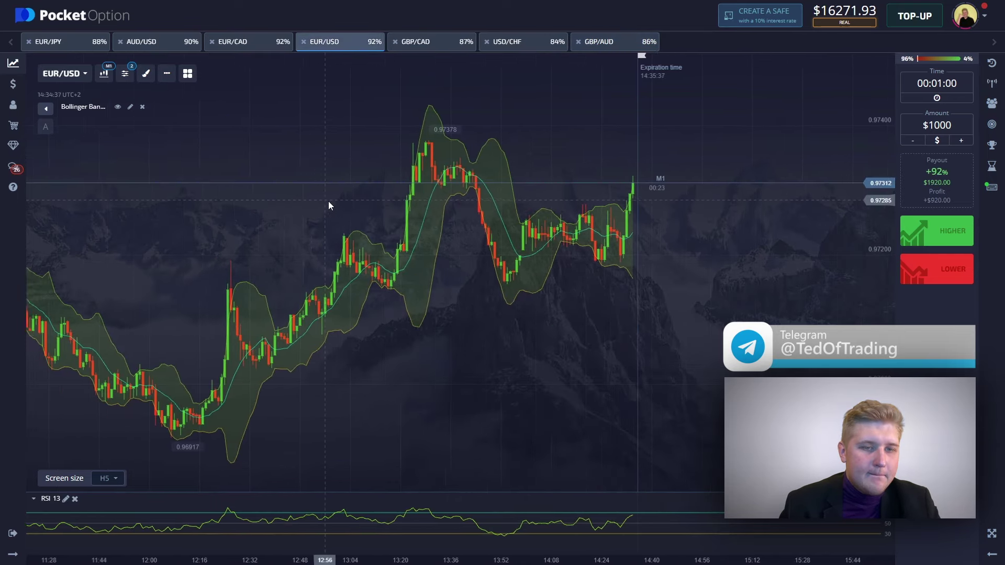
# - Place a one-minute $1000 Lower trade on EUR/CAD in the direction of the downtrend
pyautogui.click(244, 45)
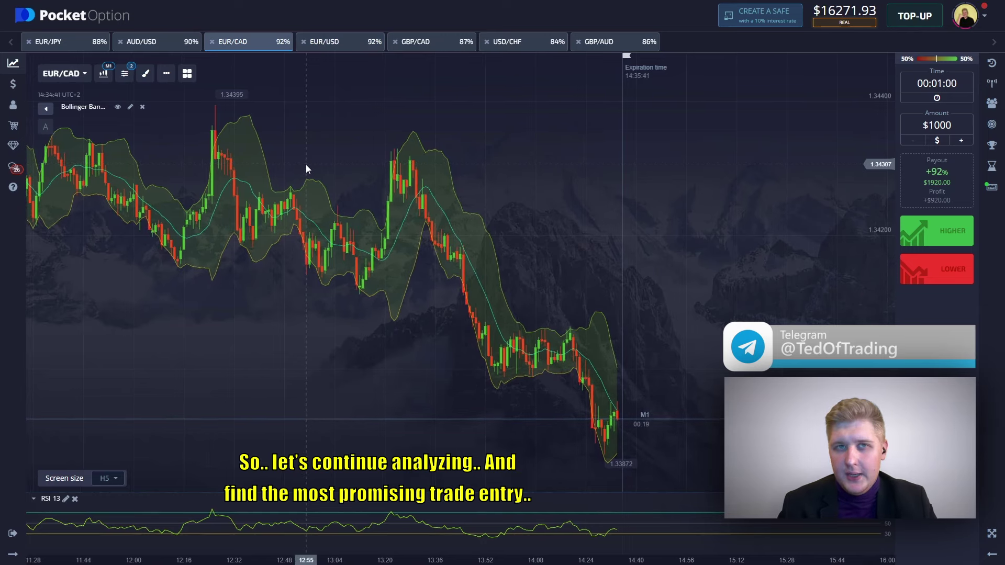
pyautogui.moveTo(306, 164)
pyautogui.mouseDown()
pyautogui.moveTo(365, 169)
pyautogui.moveTo(291, 154)
pyautogui.mouseUp()
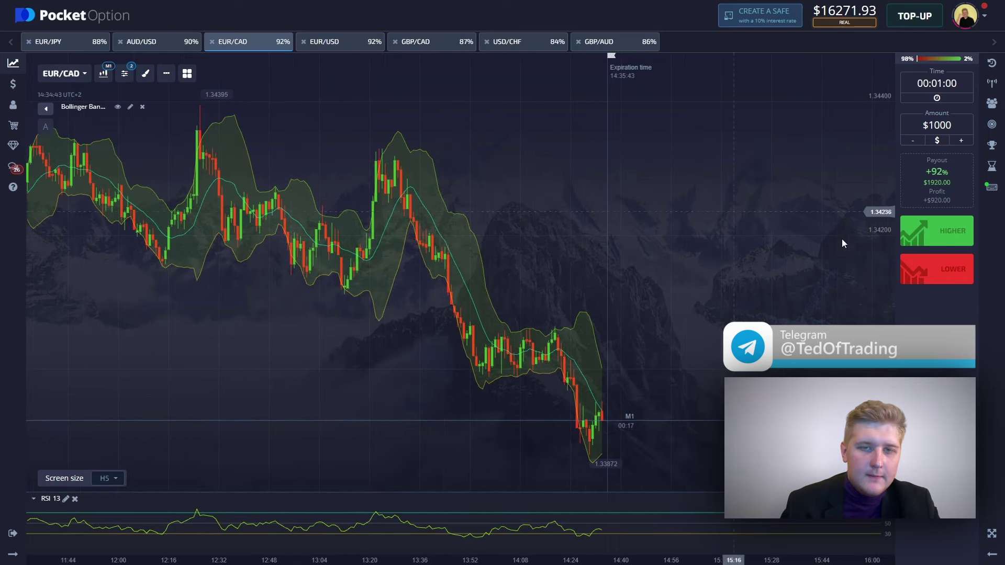
pyautogui.click(937, 277)
# - Capture the EUR/CAD chart area and draw a falling arrow along the latest price drop
pyautogui.scroll(5, 649, 400)
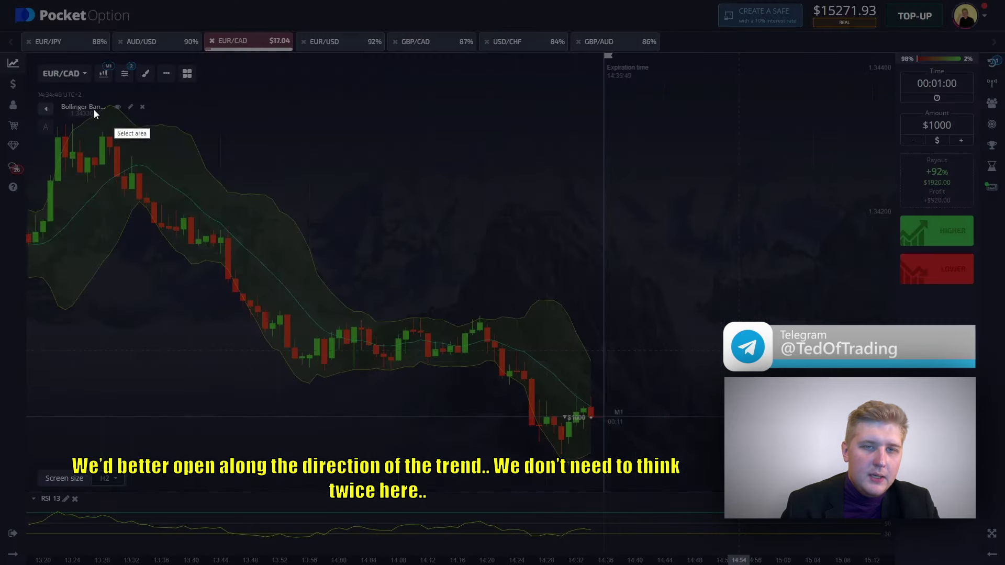
pyautogui.moveTo(38, 62); pyautogui.dragTo(887, 559)
pyautogui.moveTo(479, 325); pyautogui.dragTo(522, 402)
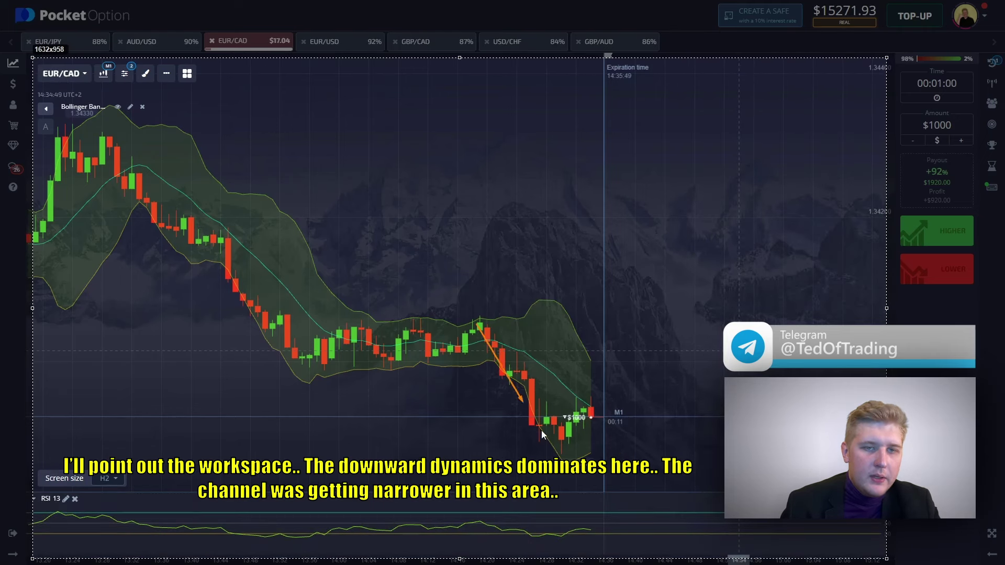
pyautogui.moveTo(556, 448); pyautogui.dragTo(555, 446)
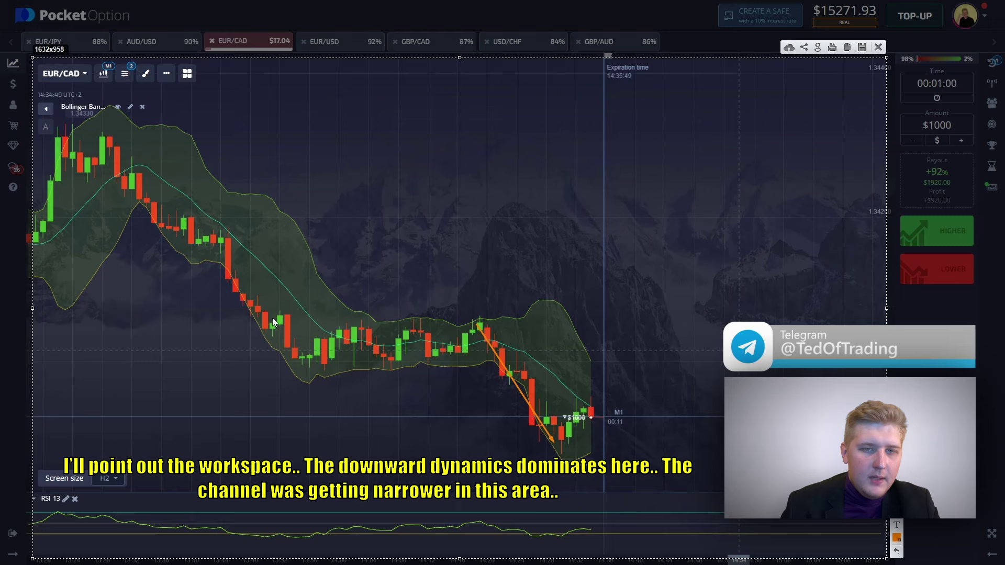
# - Circle the narrowing channel on the EUR/CAD capture, box the recent pullback, mark the expected further decline, and close the capture
pyautogui.moveTo(274, 322)
pyautogui.mouseDown()
pyautogui.moveTo(451, 293)
pyautogui.moveTo(288, 345)
pyautogui.mouseUp()
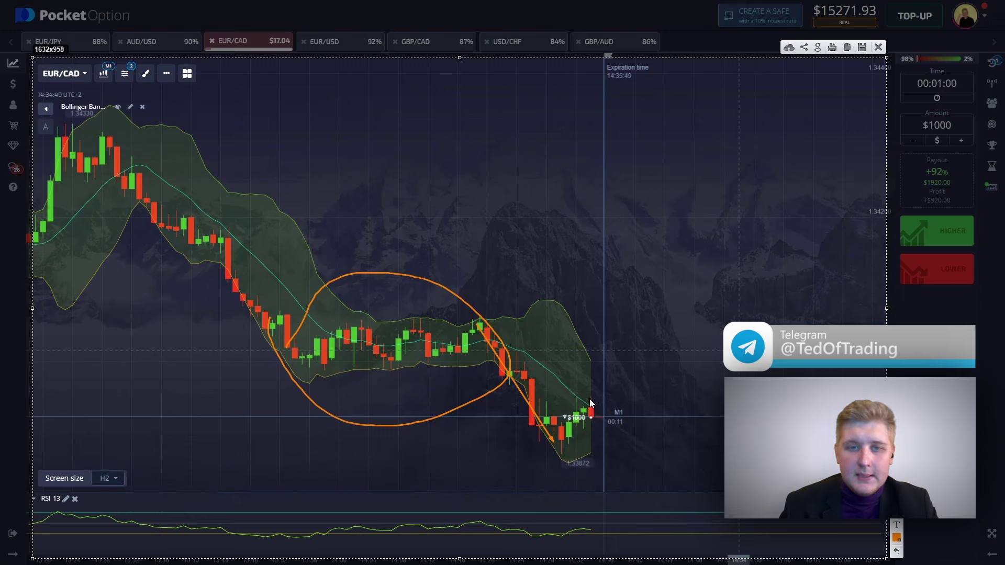
pyautogui.moveTo(588, 396)
pyautogui.mouseDown()
pyautogui.moveTo(546, 439)
pyautogui.moveTo(525, 443)
pyautogui.mouseUp()
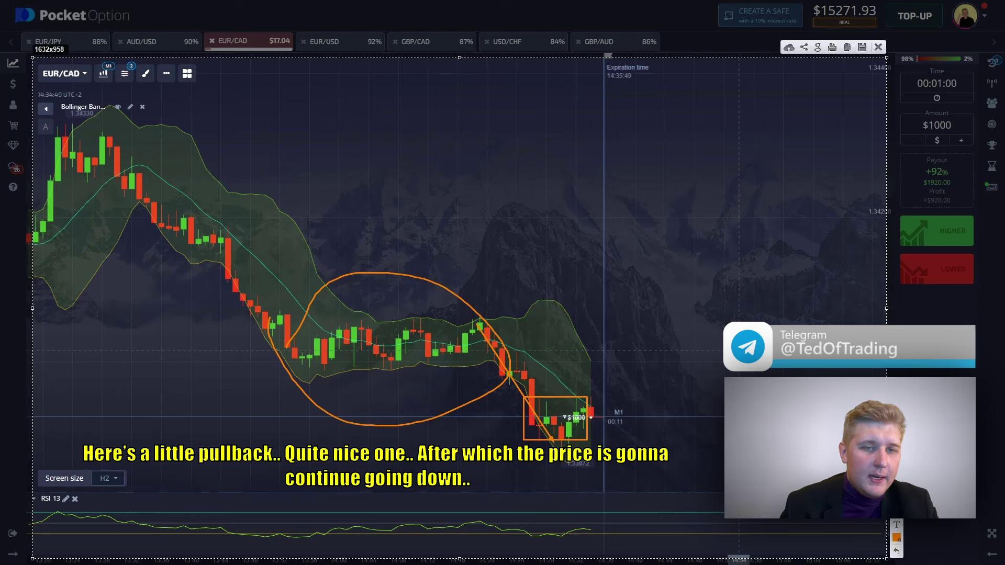
pyautogui.moveTo(564, 406)
pyautogui.mouseDown()
pyautogui.moveTo(719, 406)
pyautogui.moveTo(594, 414)
pyautogui.moveTo(634, 472)
pyautogui.mouseUp()
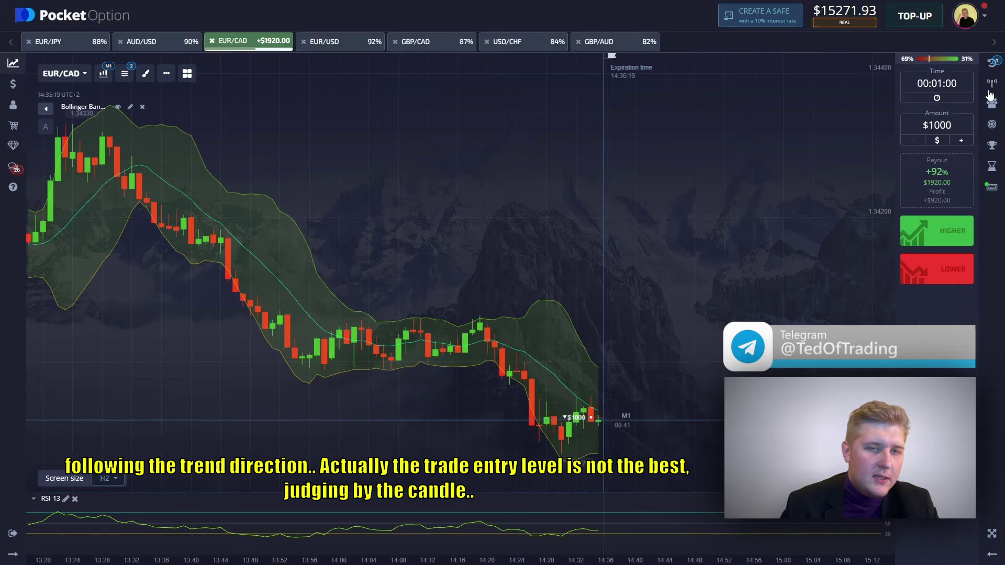
# - Show the list of opened trades, follow the EUR/CAD trade until it expires, and hide the list
pyautogui.click(992, 63)
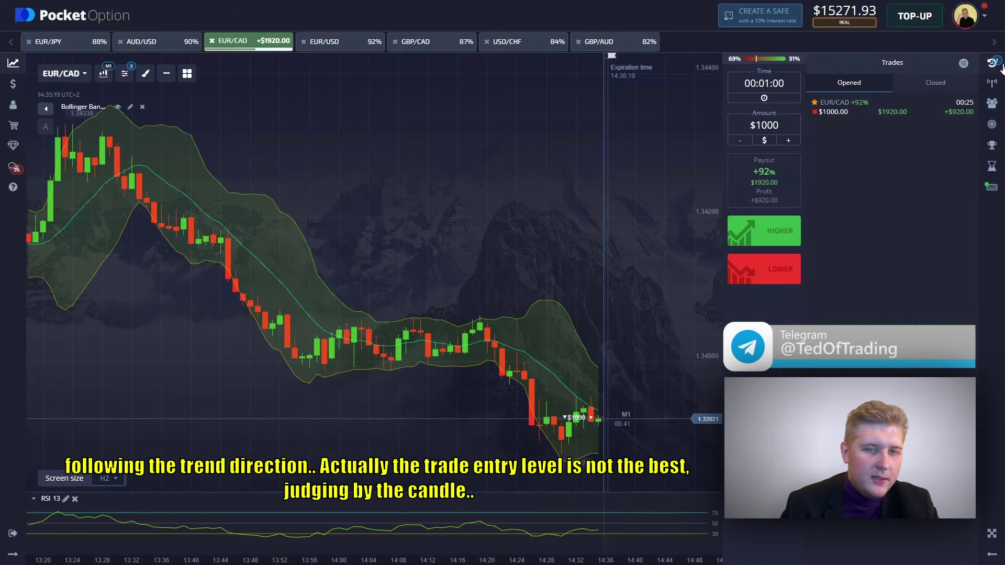
pyautogui.scroll(5, 544, 240)
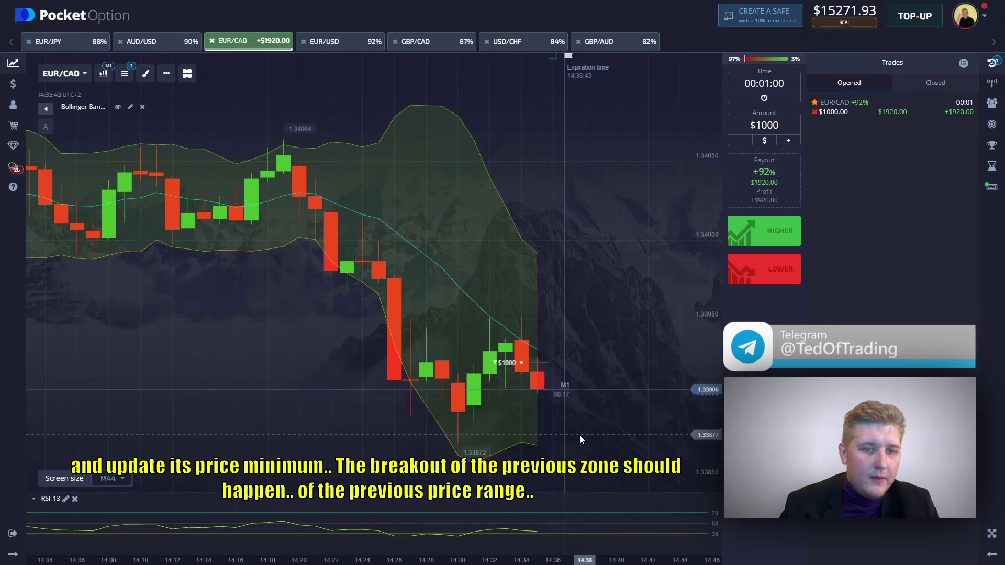
pyautogui.scroll(-5, 601, 291)
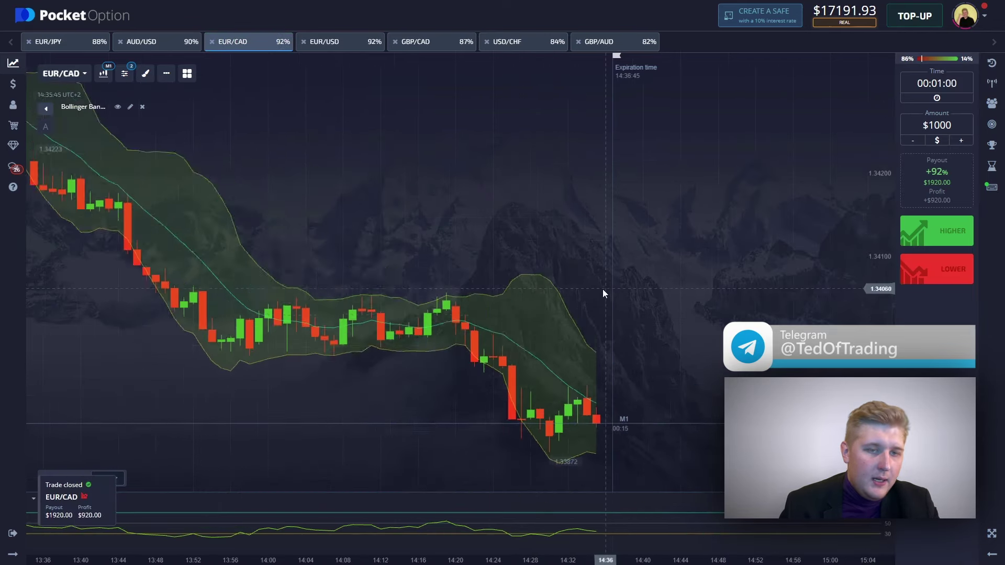
# - Examine the USD/CHF, GBP/AUD, EUR/USD, EUR/CAD, AUD/USD and EUR/JPY charts for a promising trade entry
pyautogui.click(520, 44)
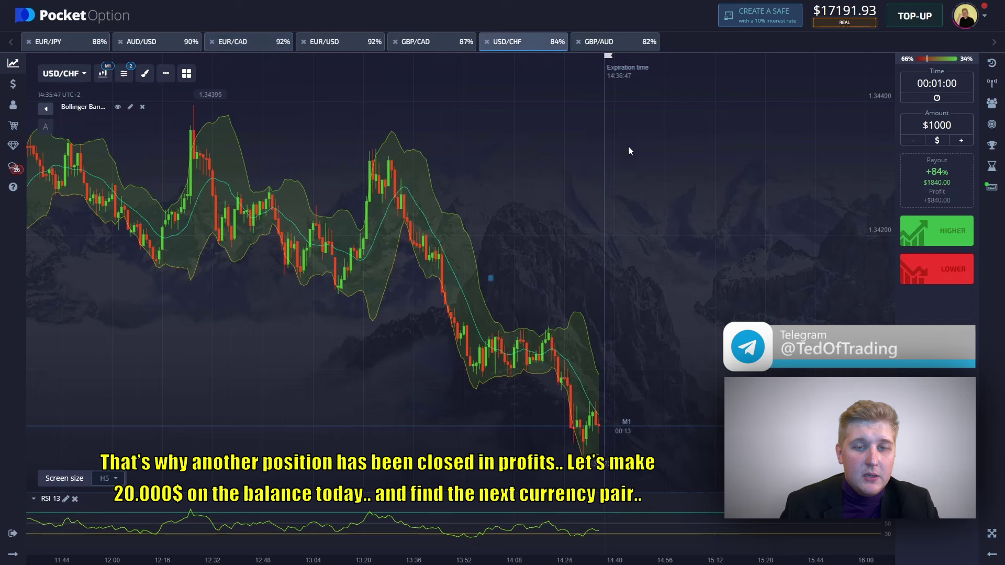
pyautogui.moveTo(639, 145); pyautogui.dragTo(378, 186)
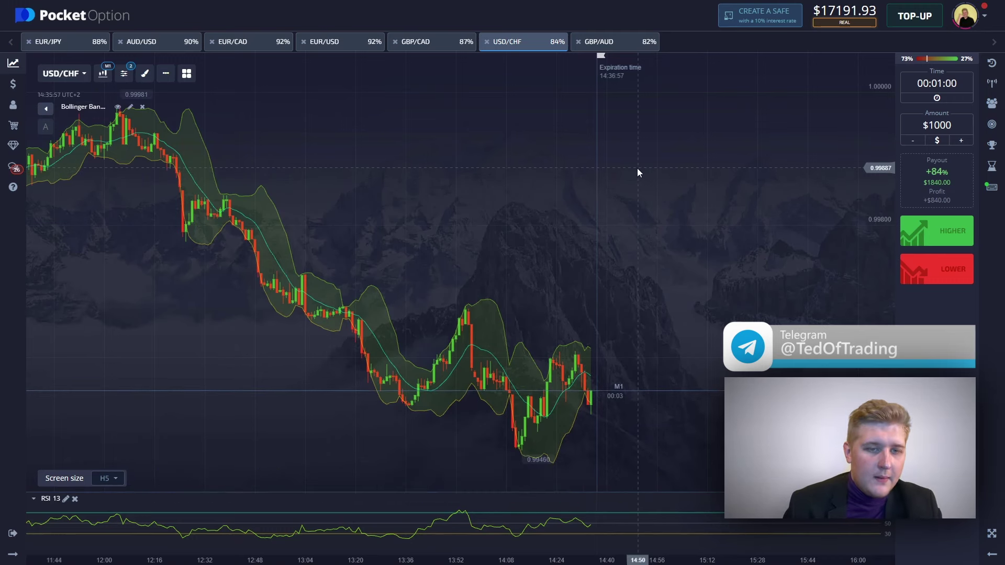
pyautogui.click(612, 48)
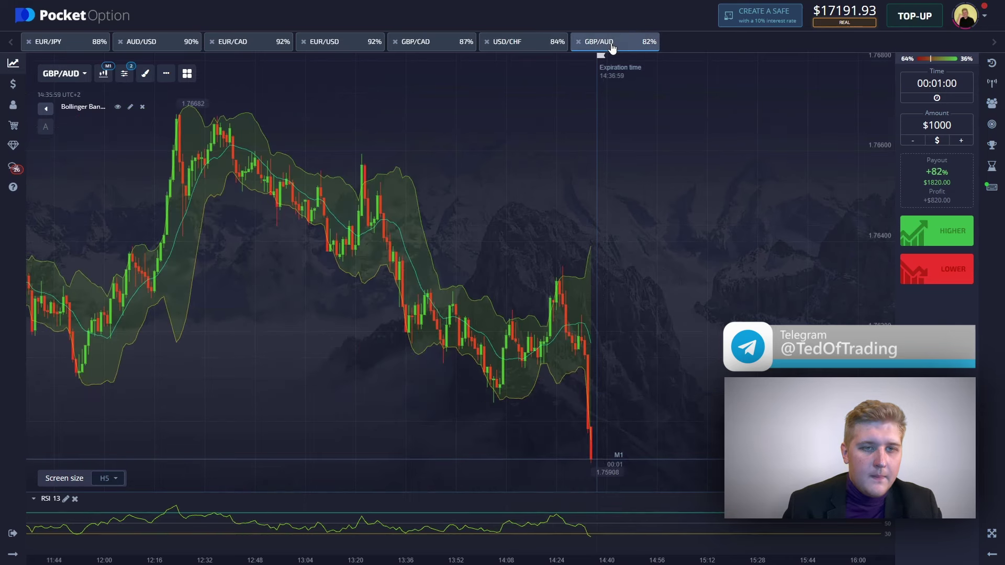
pyautogui.click(337, 48)
pyautogui.moveTo(332, 157); pyautogui.dragTo(297, 154)
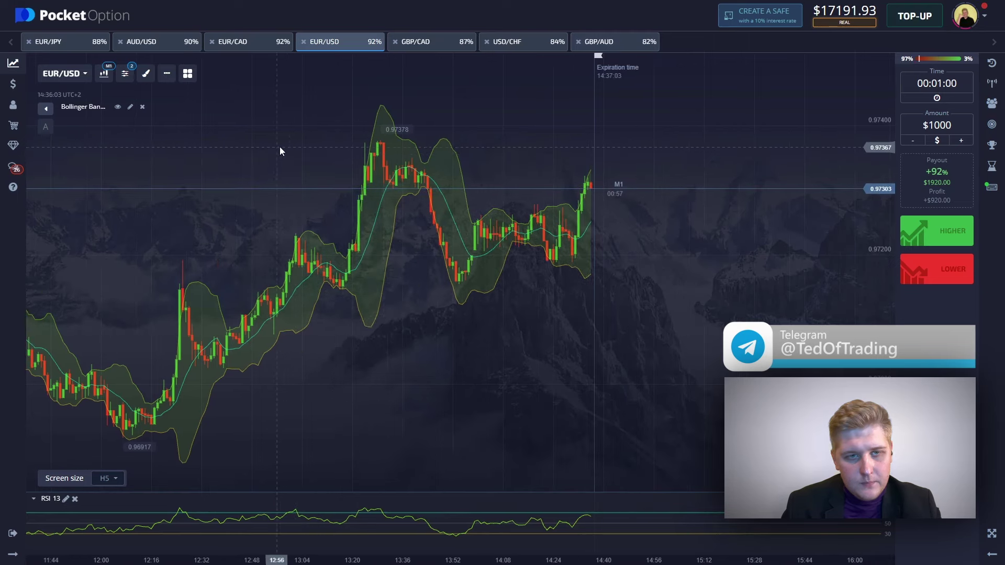
pyautogui.click(246, 47)
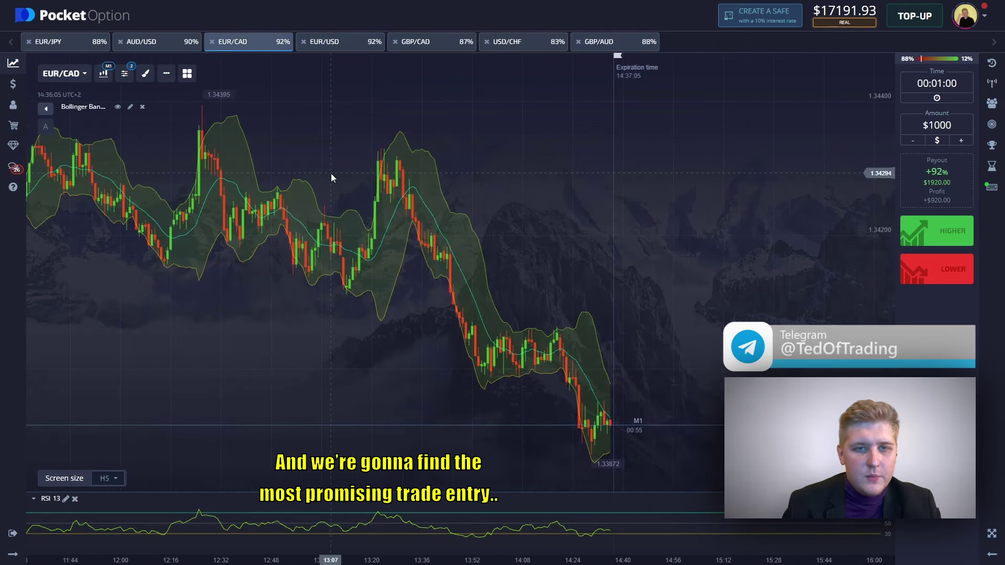
pyautogui.moveTo(331, 174); pyautogui.dragTo(437, 165)
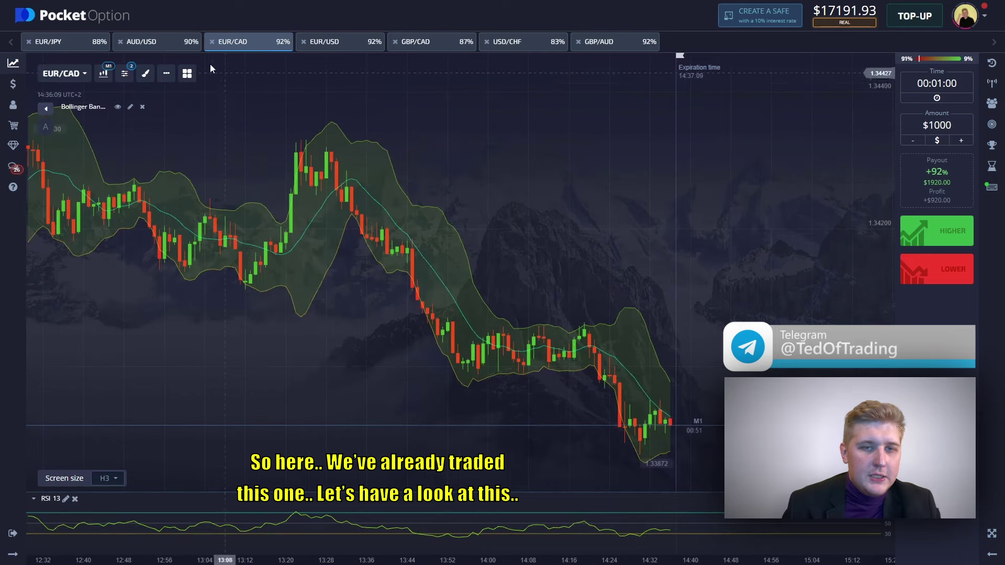
pyautogui.click(157, 42)
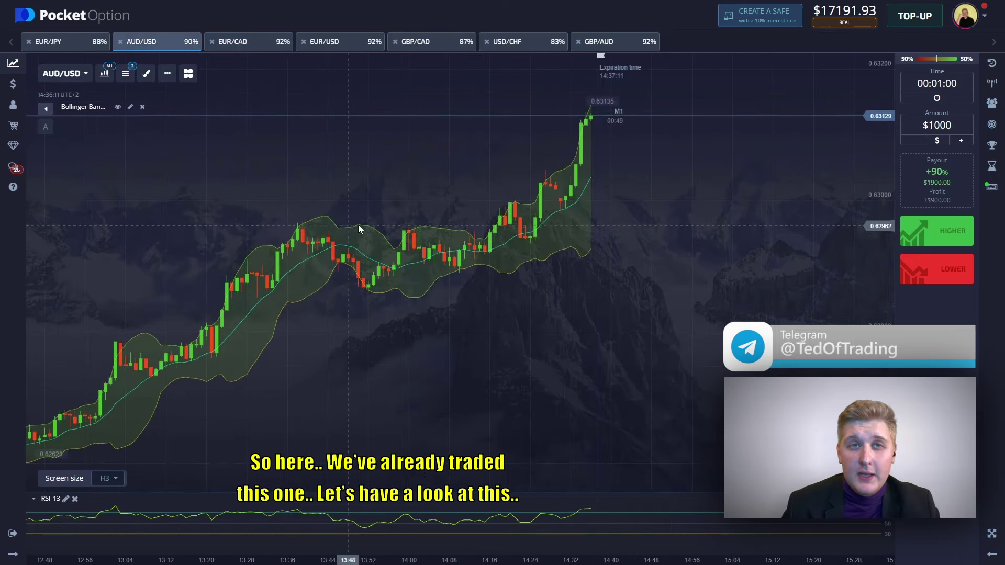
pyautogui.moveTo(450, 206); pyautogui.dragTo(386, 188)
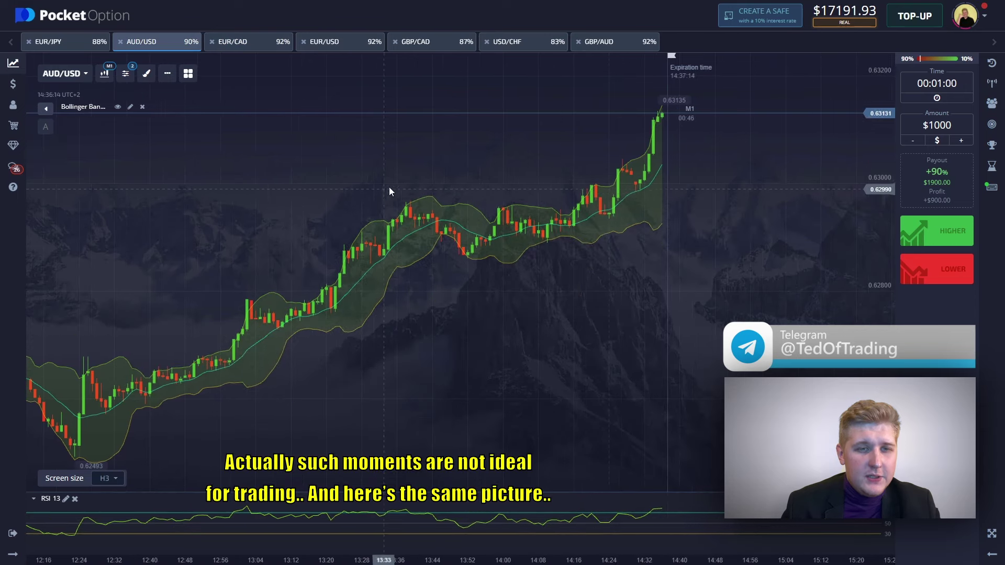
pyautogui.click(64, 48)
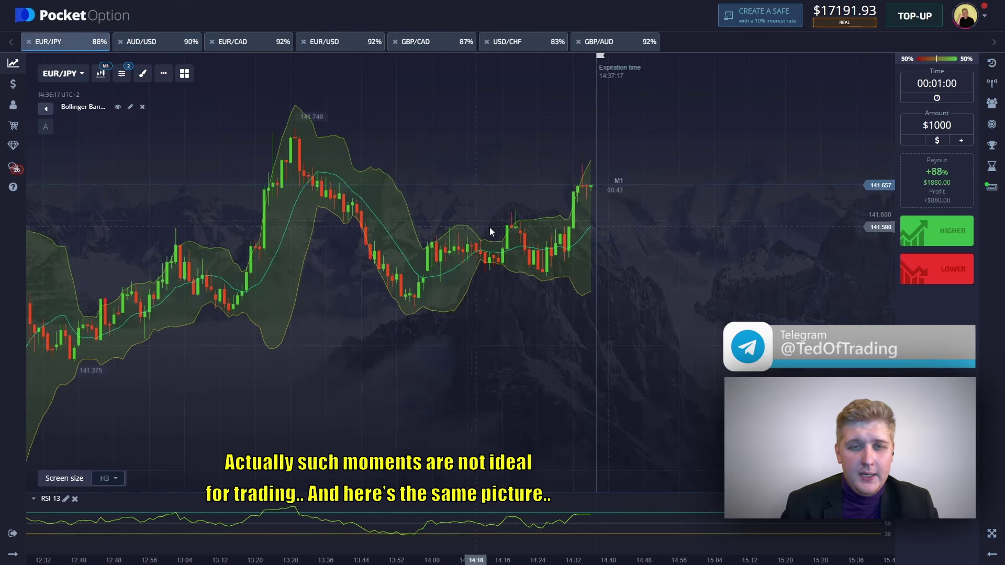
pyautogui.moveTo(490, 232); pyautogui.dragTo(586, 228)
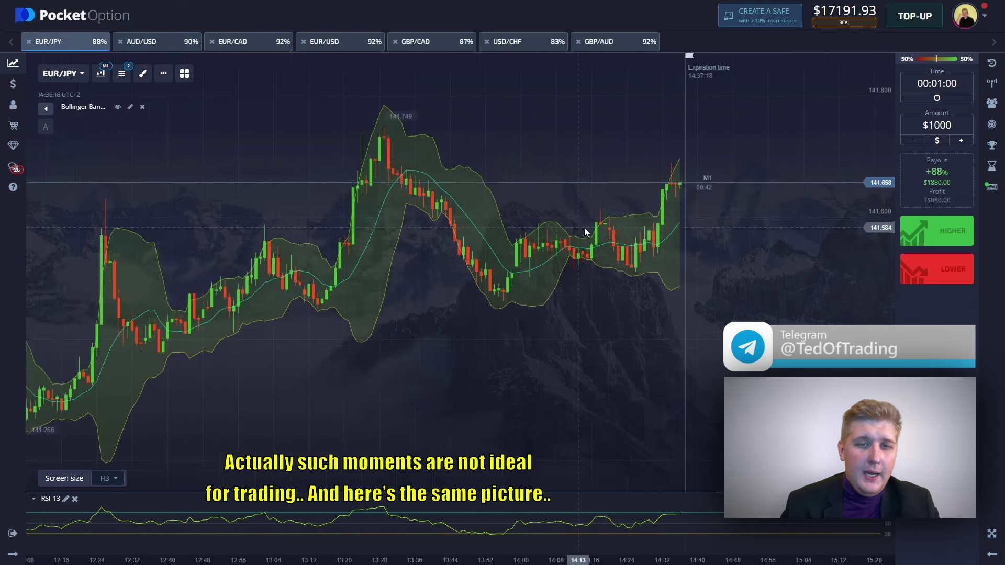
# - Switch to the GBP/CAD chart and place a one-minute $1000 Higher trade at the lower Bollinger Band touch
pyautogui.click(428, 47)
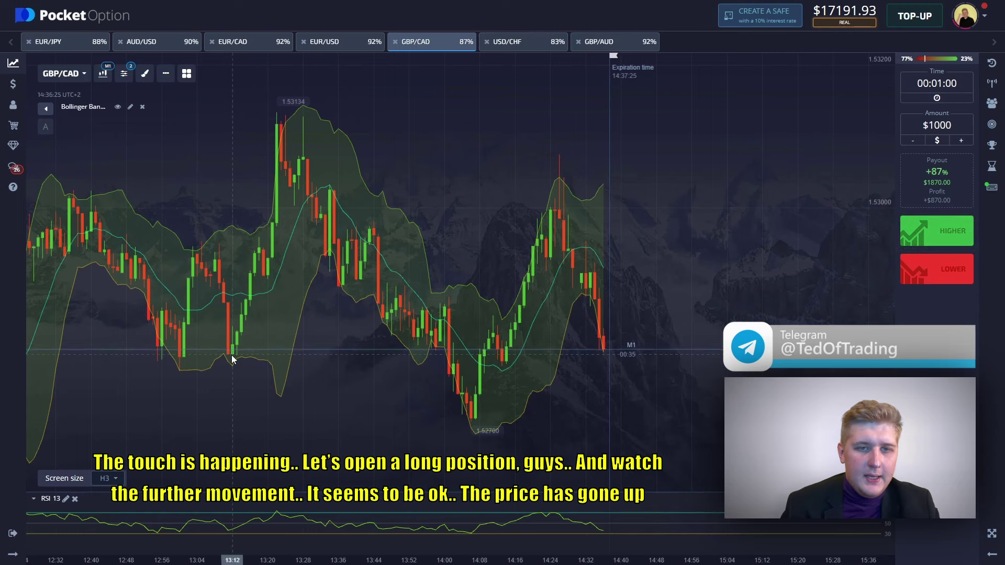
pyautogui.click(928, 234)
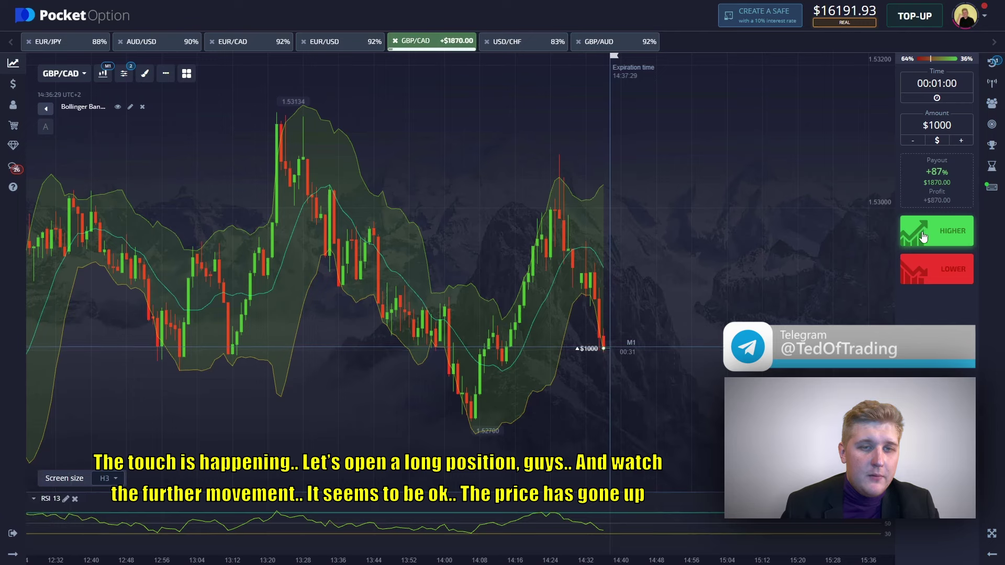
# - Capture the GBP/CAD chart area, box the support zone, and draw rising arrows at its earlier rebounds and for the expected rise
pyautogui.scroll(2, 674, 304)
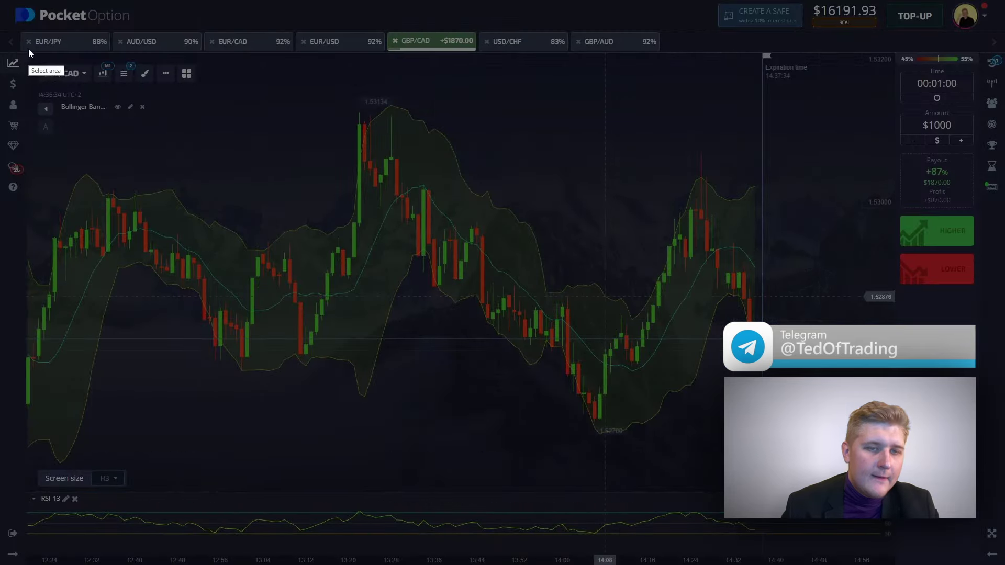
pyautogui.moveTo(28, 49); pyautogui.dragTo(895, 554)
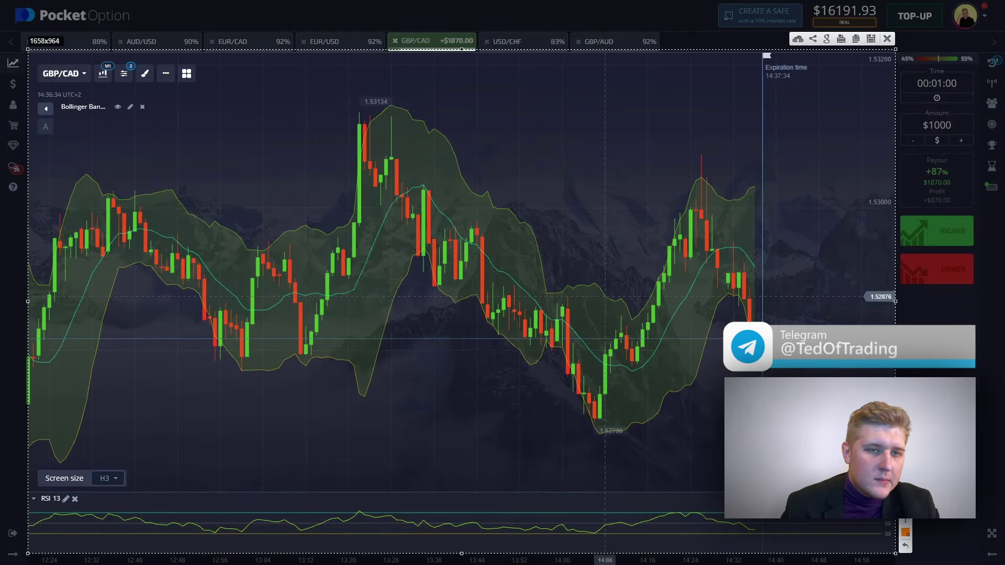
pyautogui.moveTo(195, 376)
pyautogui.mouseDown()
pyautogui.moveTo(205, 347)
pyautogui.moveTo(867, 346)
pyautogui.mouseUp()
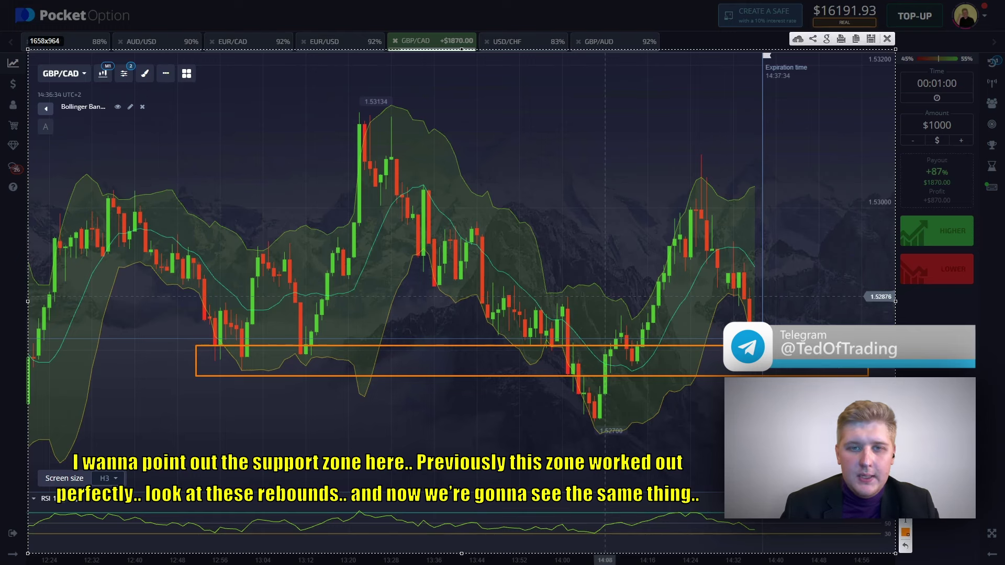
pyautogui.moveTo(216, 358)
pyautogui.mouseDown()
pyautogui.moveTo(231, 341)
pyautogui.moveTo(348, 323)
pyautogui.mouseUp()
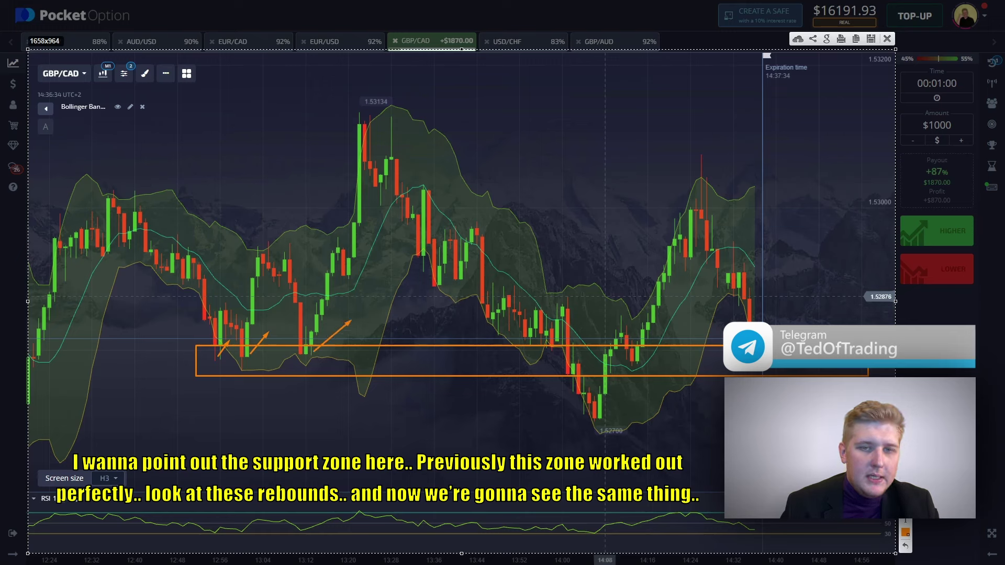
pyautogui.moveTo(798, 325); pyautogui.dragTo(814, 307)
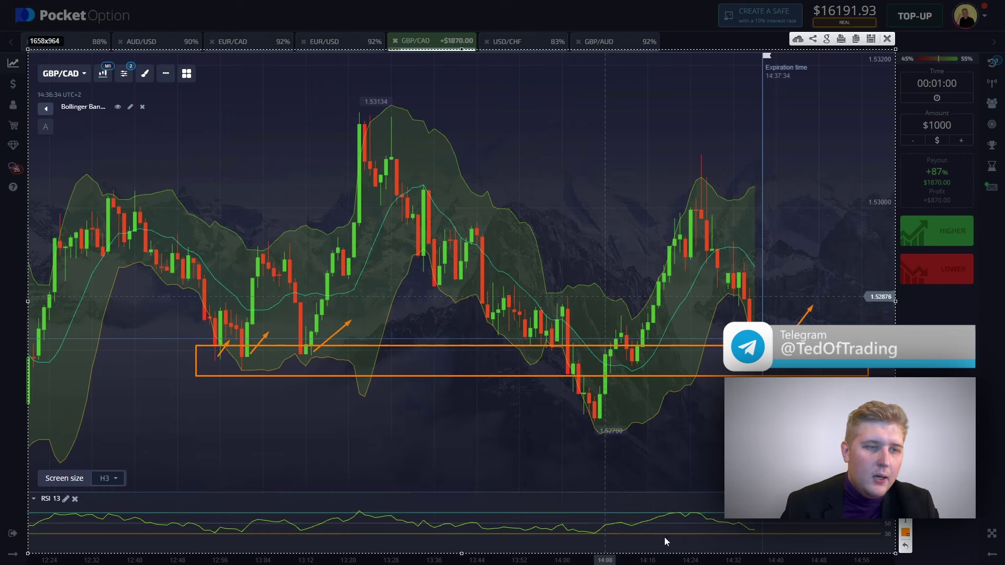
# - Mark the RSI minimum level with a horizontal arrow and its two lows, circle the latest price drop, and close the capture
pyautogui.moveTo(597, 529); pyautogui.dragTo(796, 530)
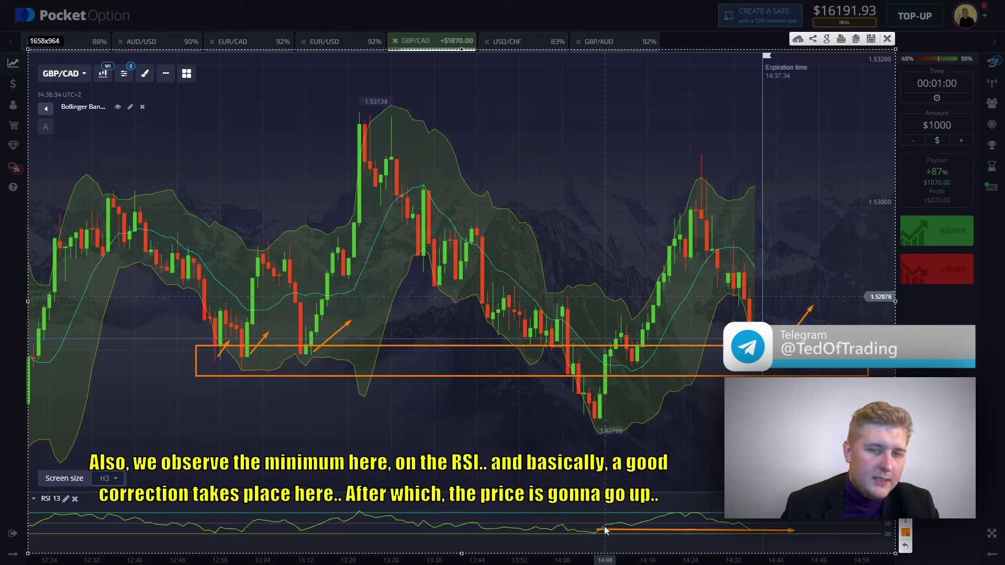
pyautogui.moveTo(604, 526); pyautogui.dragTo(600, 529)
pyautogui.moveTo(747, 527); pyautogui.dragTo(748, 531)
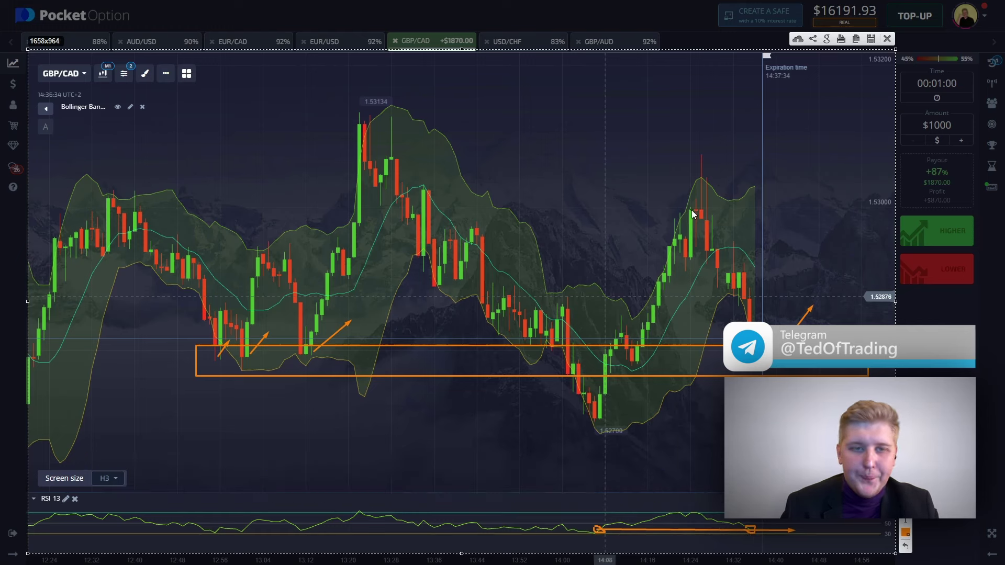
pyautogui.moveTo(690, 213); pyautogui.dragTo(718, 345)
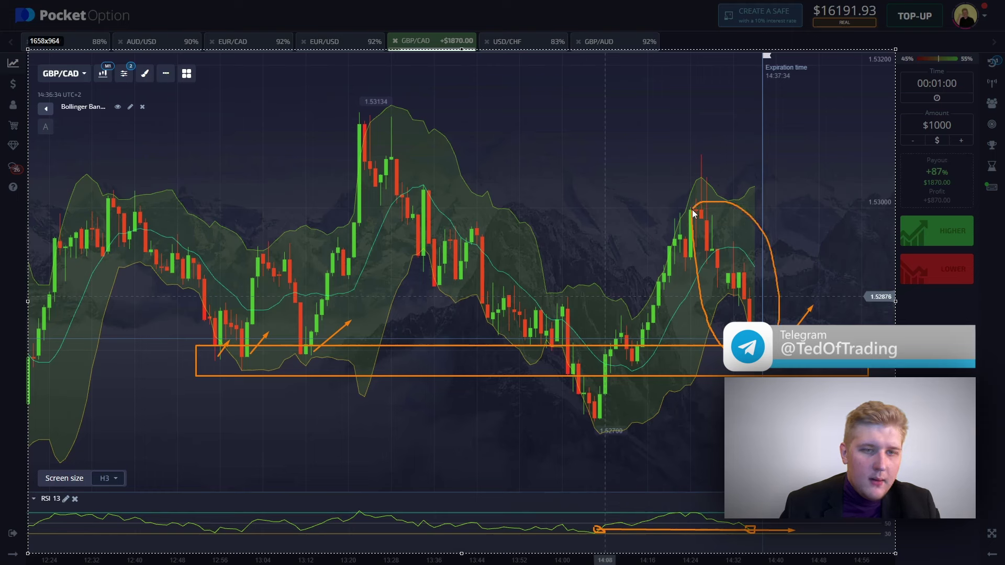
pyautogui.moveTo(693, 212); pyautogui.dragTo(692, 211)
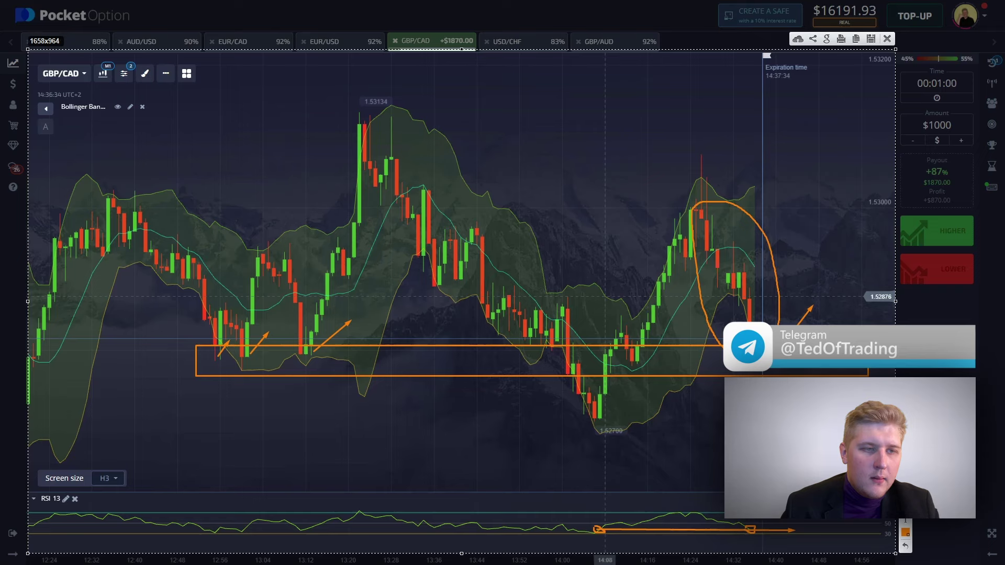
pyautogui.click(888, 39)
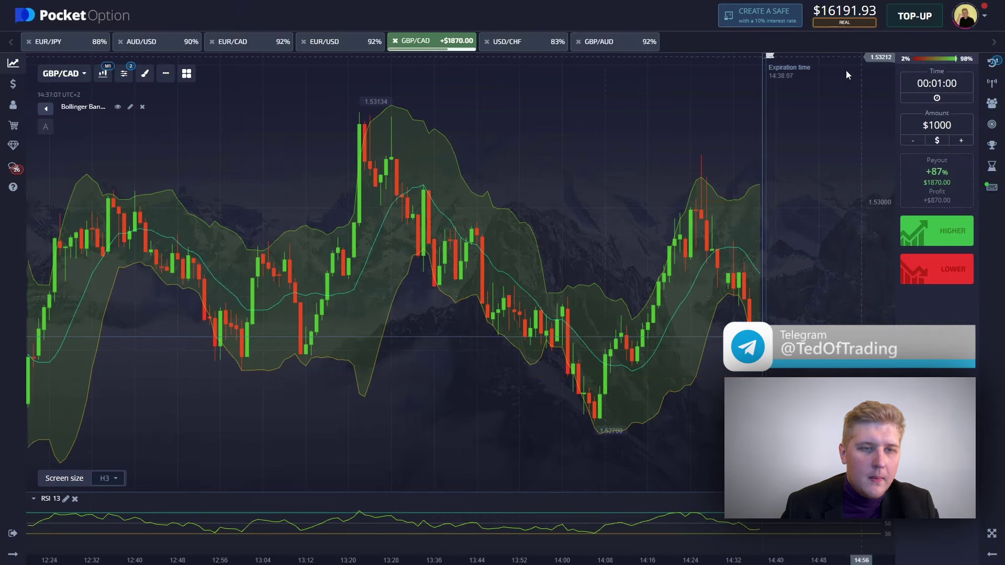
# - Show the trades list, follow the GBP/CAD trade until it expires, and check its result among the closed trades
pyautogui.scroll(3, 589, 117)
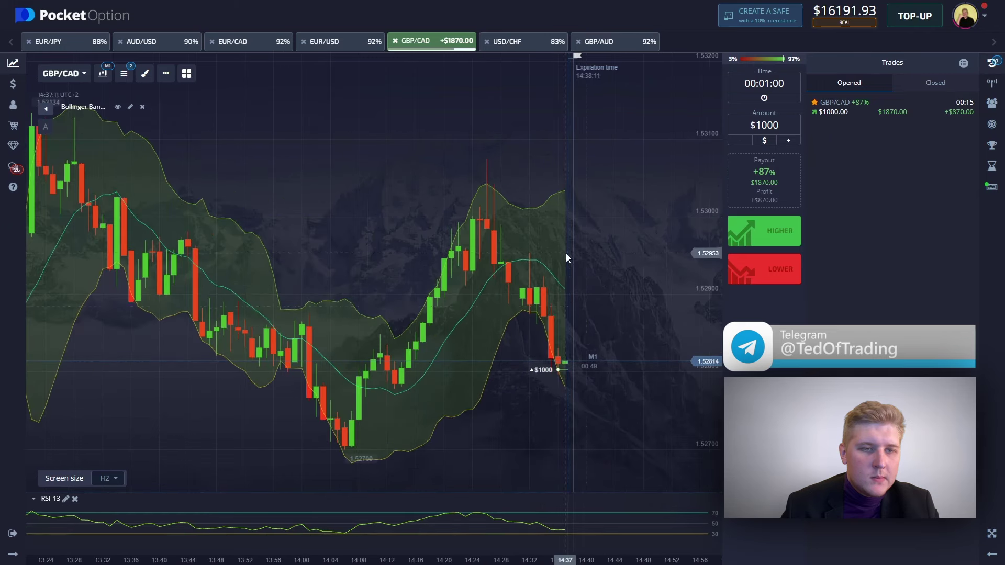
pyautogui.scroll(1, 566, 254)
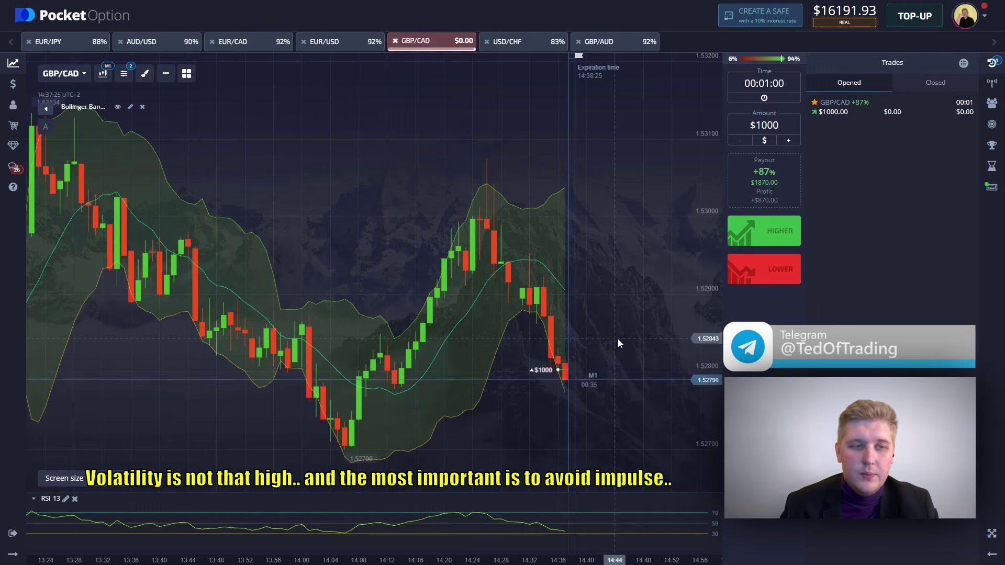
pyautogui.click(963, 85)
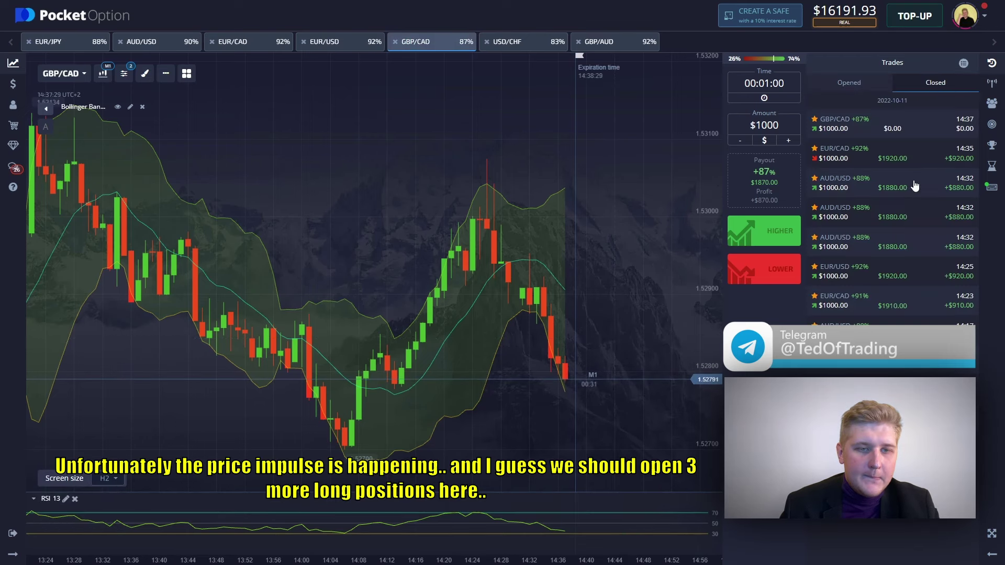
# - Return to the opened trades list and place three one-minute $1000 Higher trades on GBP/CAD
pyautogui.click(836, 89)
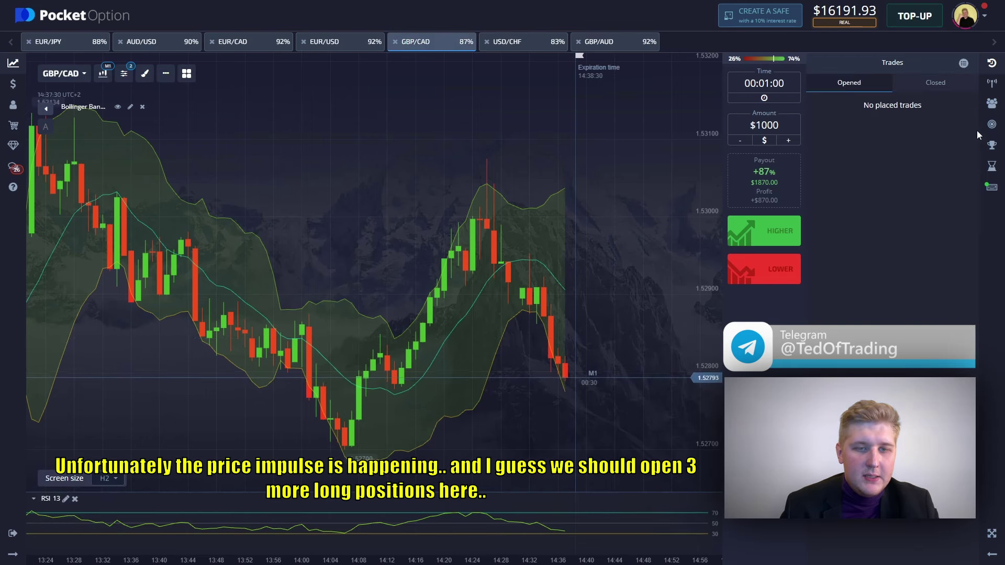
pyautogui.click(764, 235)
pyautogui.click(769, 235)
pyautogui.click(772, 236)
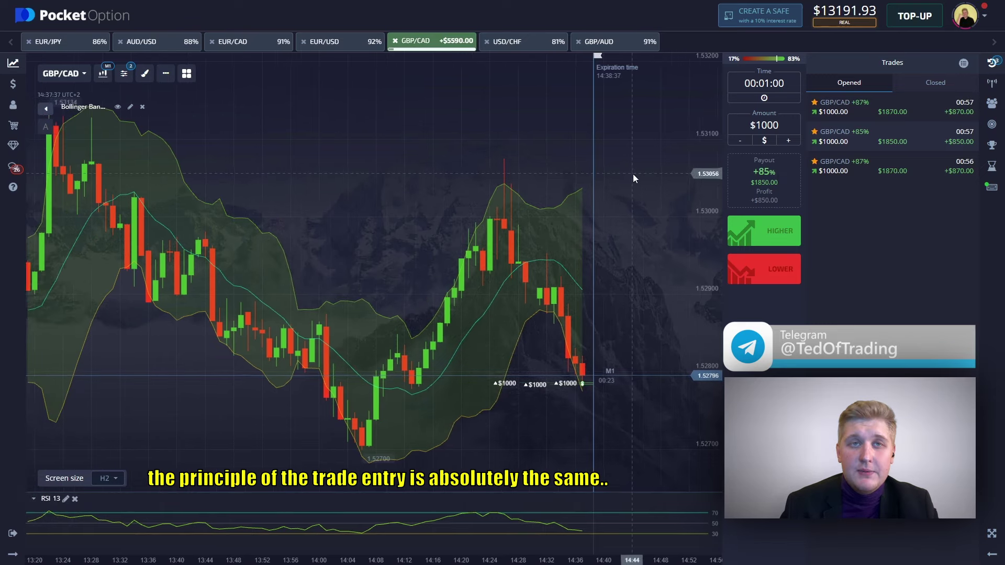
# - Follow the three opened GBP/CAD trades until they expire and examine the latest candles on the chart
pyautogui.moveTo(633, 174); pyautogui.dragTo(567, 167)
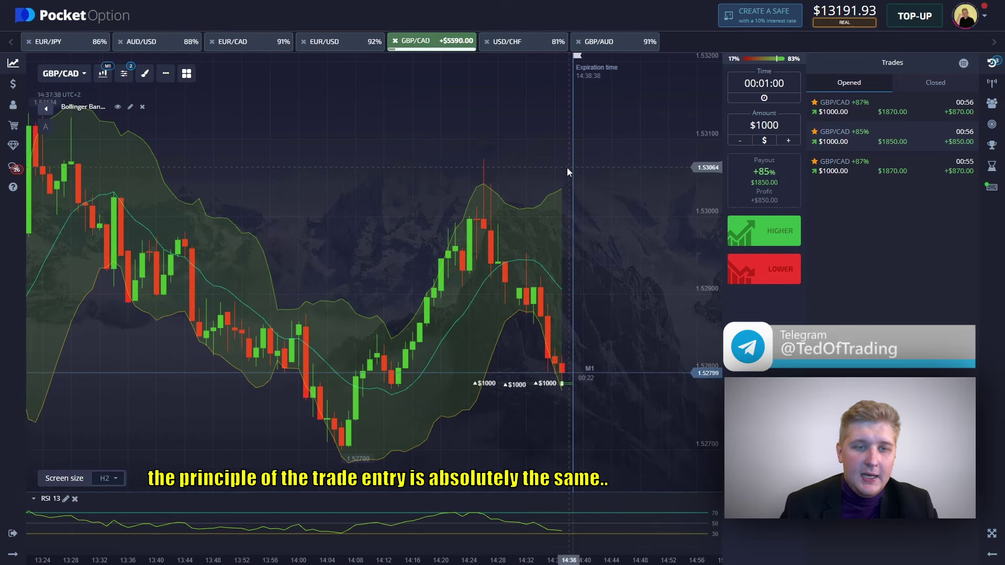
pyautogui.click(989, 67)
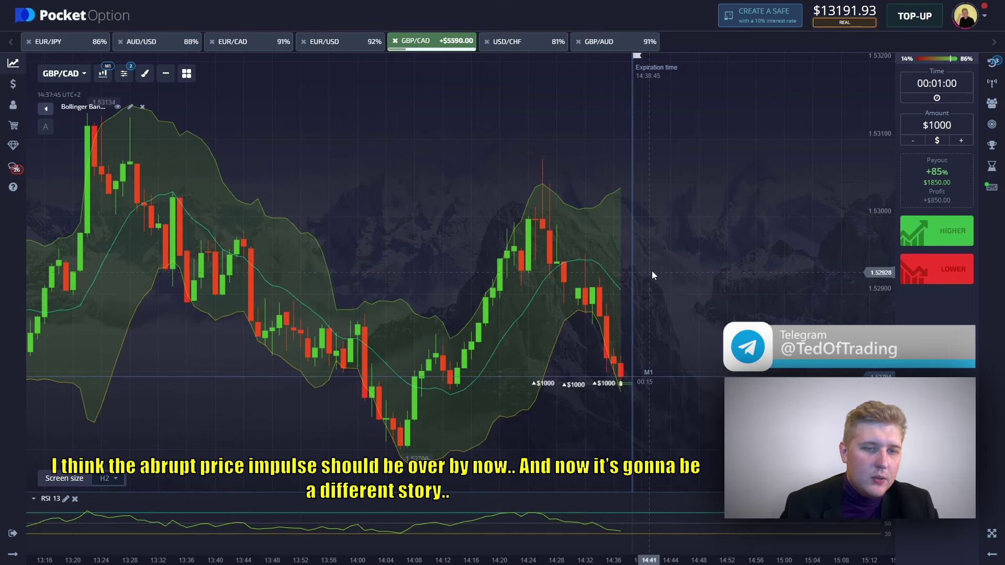
pyautogui.click(991, 63)
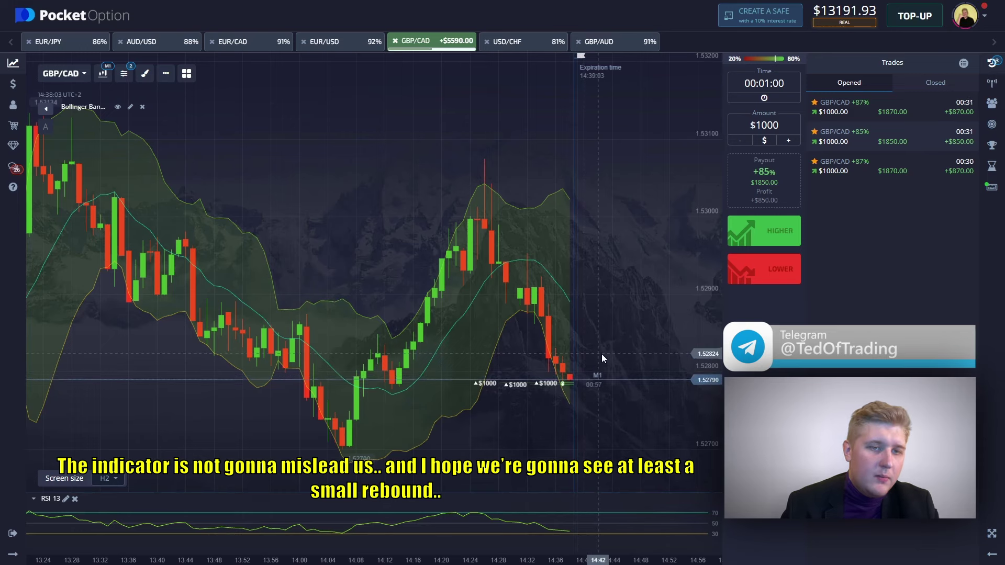
pyautogui.scroll(1, 605, 343)
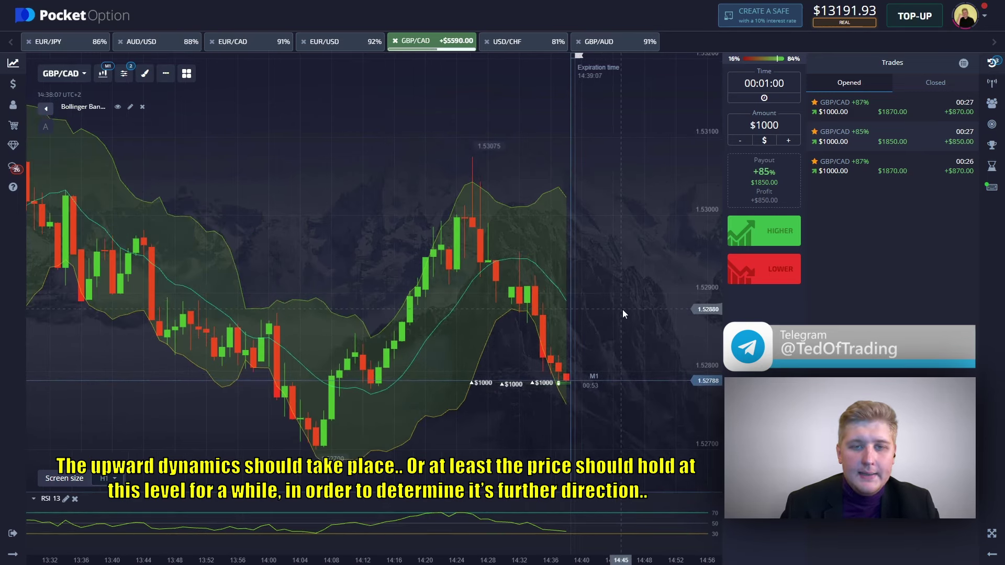
pyautogui.scroll(1, 623, 314)
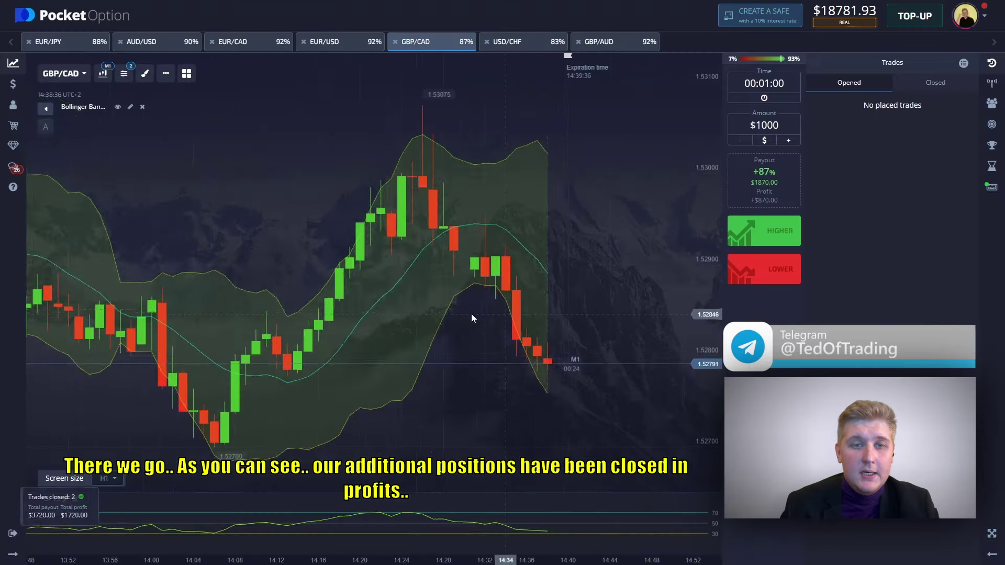
pyautogui.scroll(-3, 471, 313)
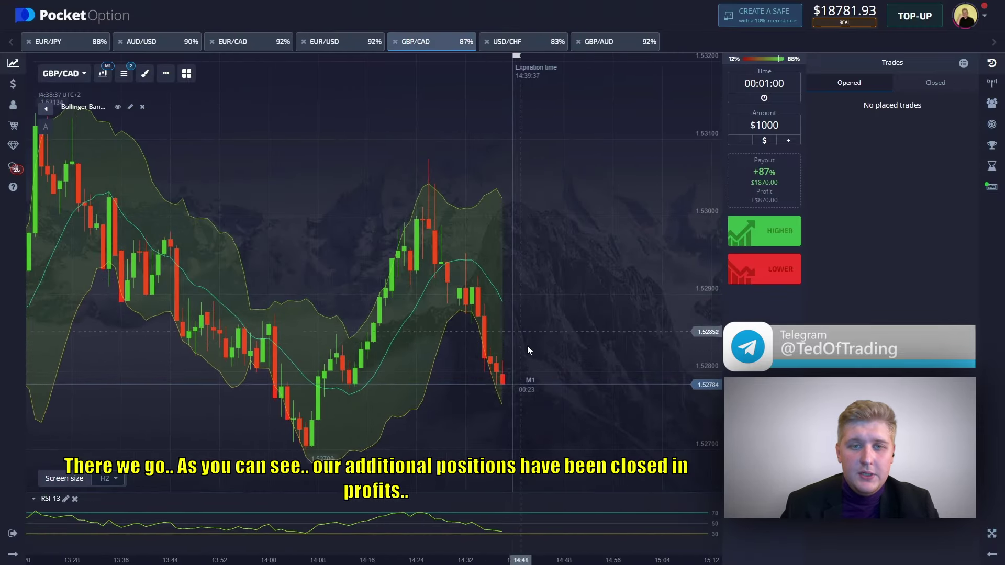
pyautogui.scroll(-1, 513, 405)
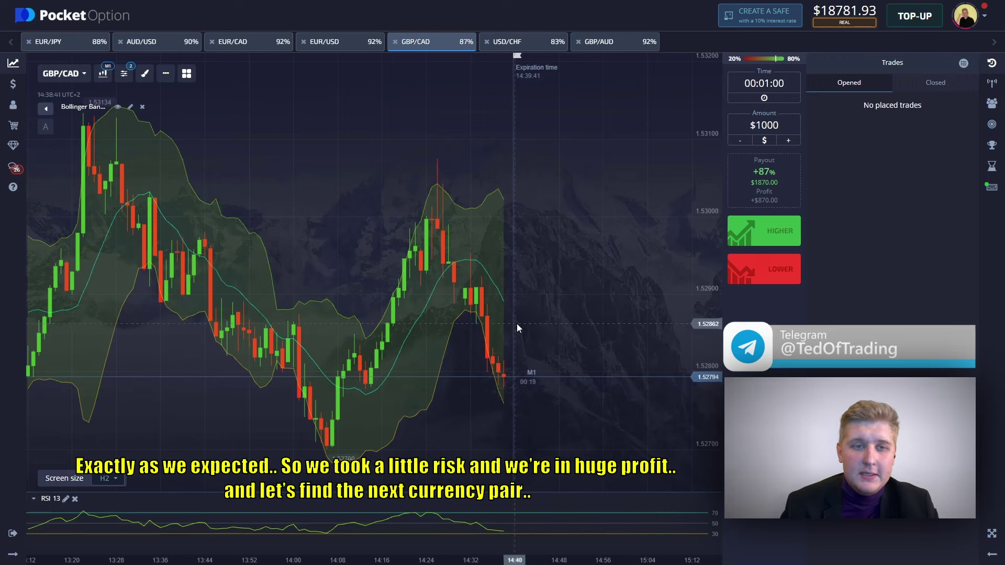
pyautogui.scroll(2, 508, 329)
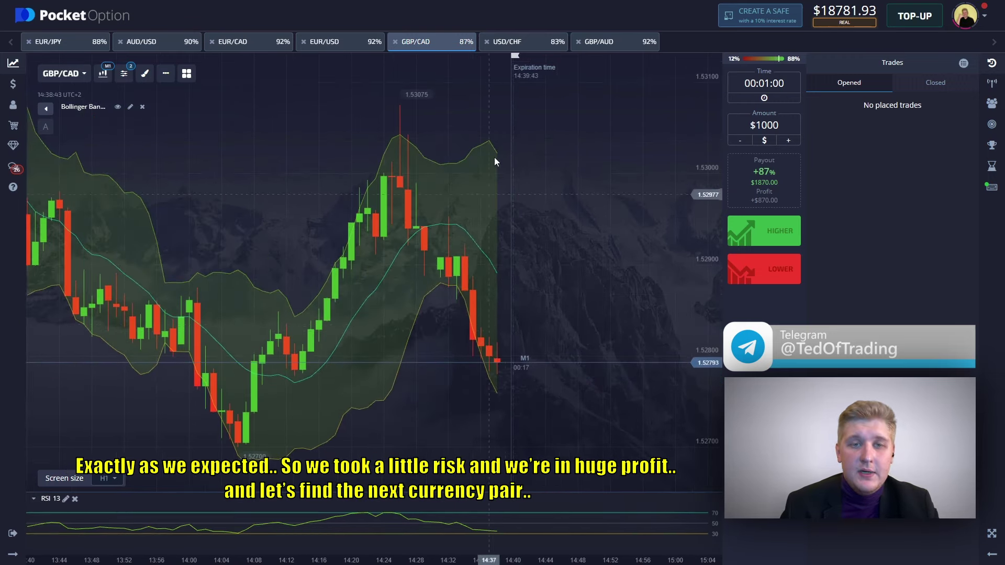
# - Examine the USD/CHF and GBP/AUD charts for an entry with the trades list hidden
pyautogui.click(527, 46)
pyautogui.scroll(-3, 388, 190)
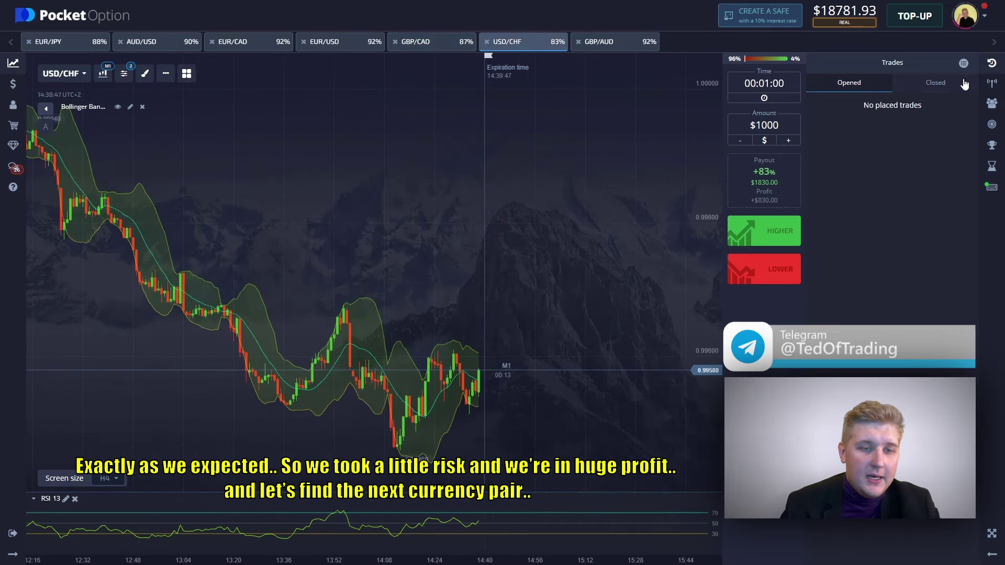
pyautogui.click(992, 63)
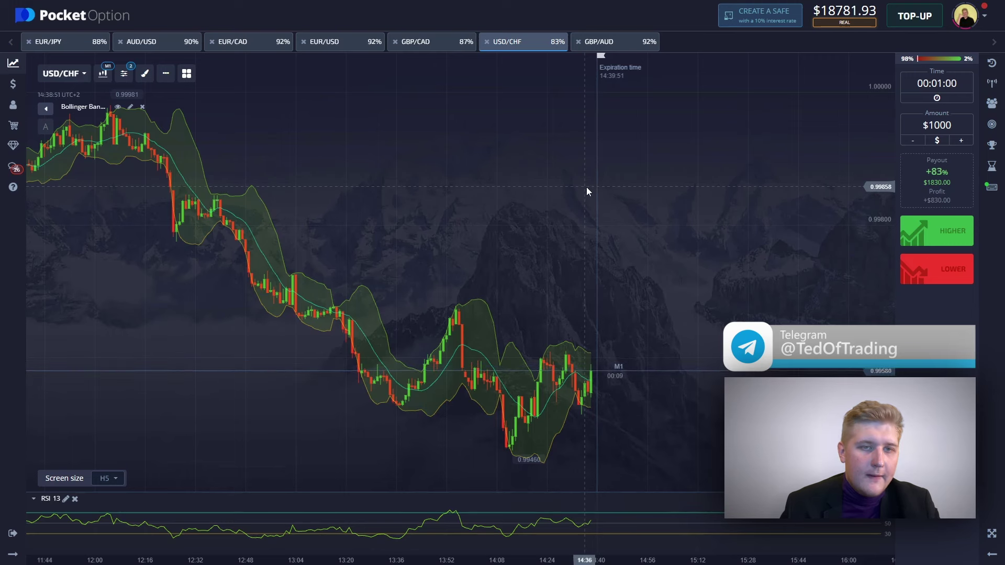
pyautogui.click(612, 49)
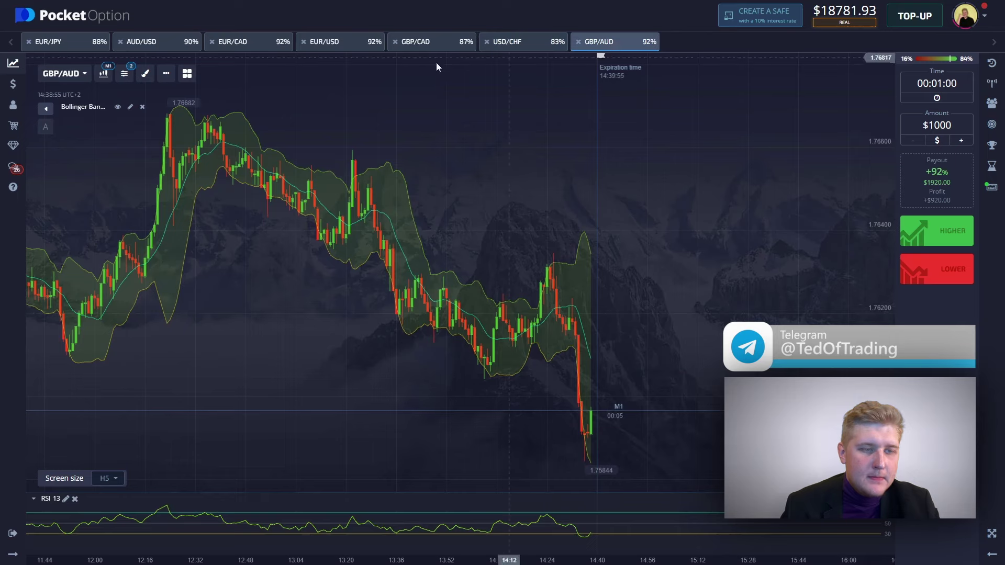
# - Switch to the EUR/USD chart and place two one-minute $1000 Higher trades
pyautogui.click(339, 46)
pyautogui.scroll(3, 334, 191)
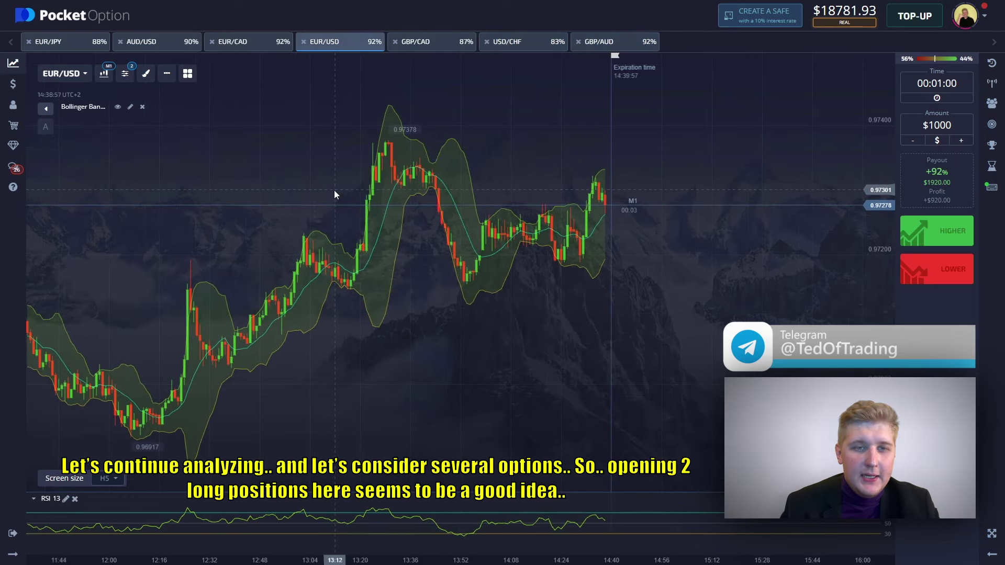
pyautogui.scroll(2, 630, 221)
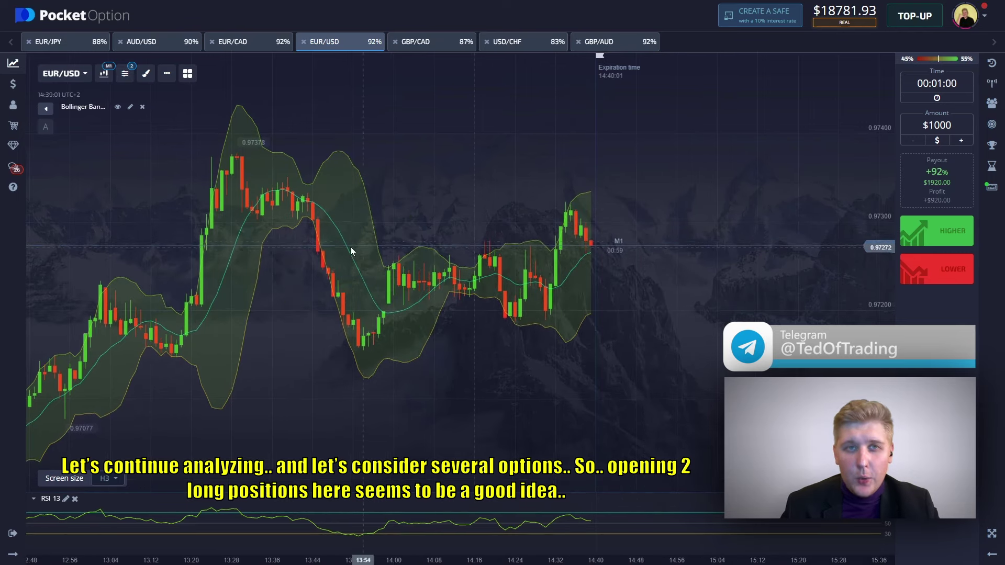
pyautogui.click(937, 231)
pyautogui.click(937, 231)
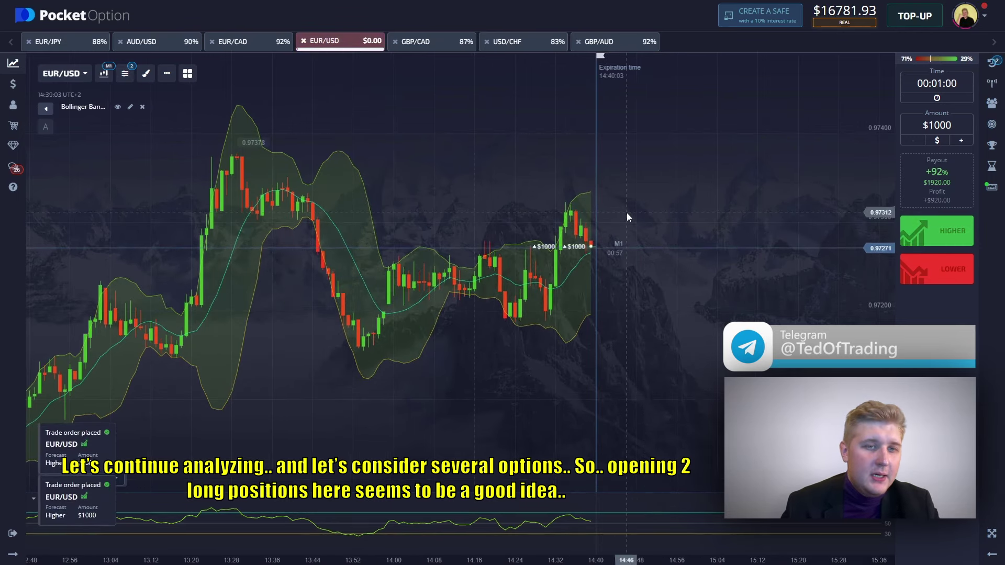
# - Show the opened trades list and capture the EUR/USD chart area together with its RSI
pyautogui.scroll(1, 627, 204)
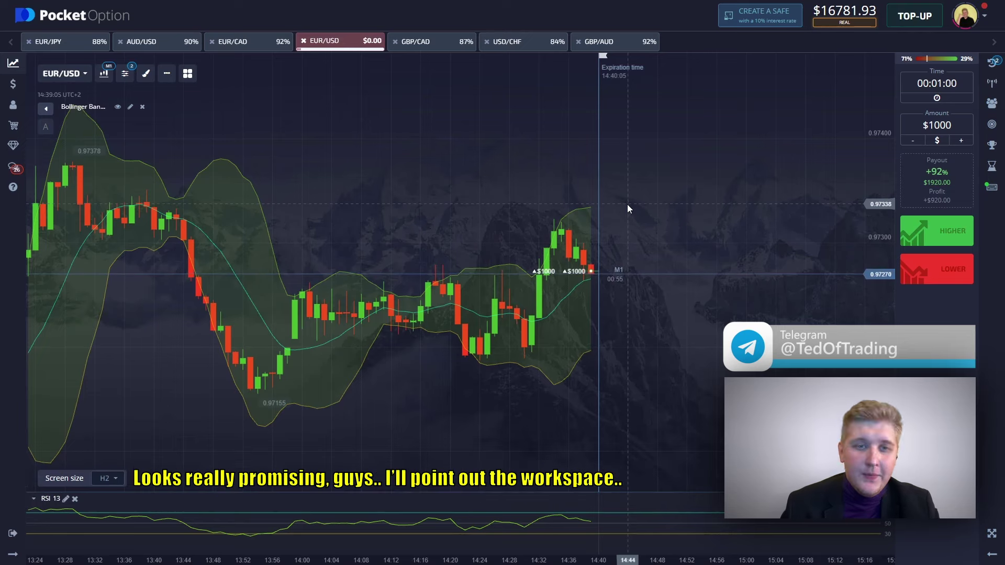
pyautogui.click(992, 63)
pyautogui.scroll(-1, 649, 155)
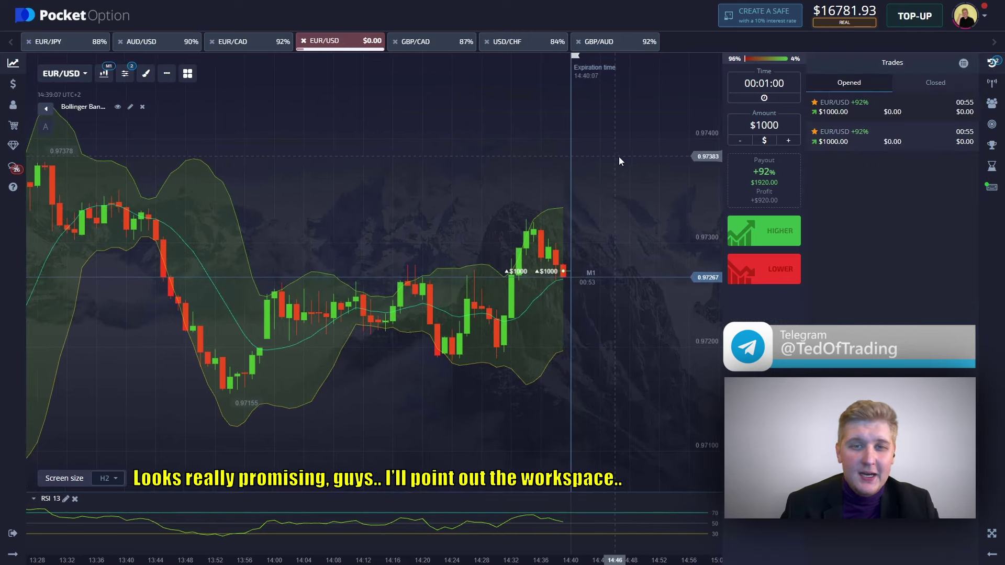
pyautogui.press('Print')
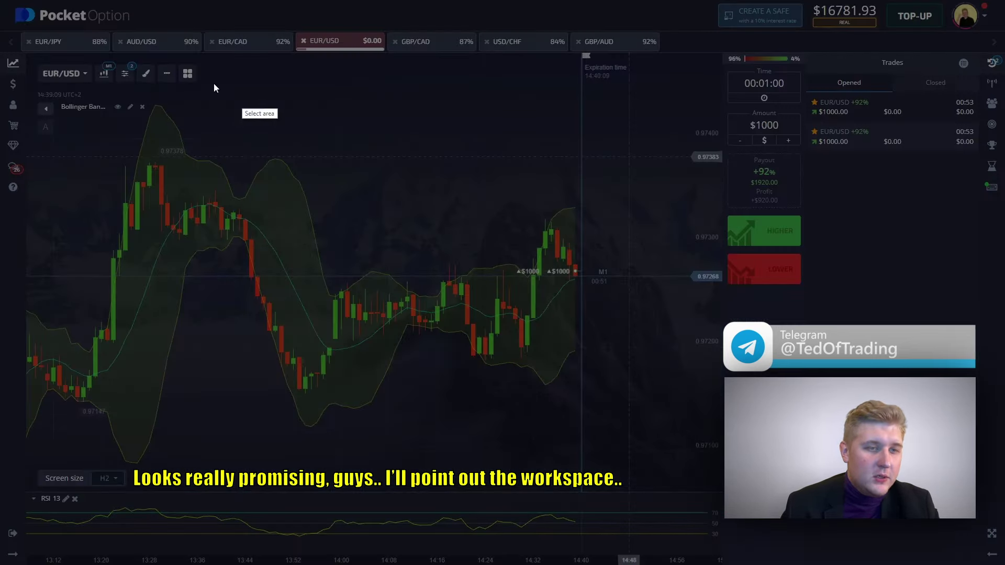
pyautogui.moveTo(21, 54); pyautogui.dragTo(712, 543)
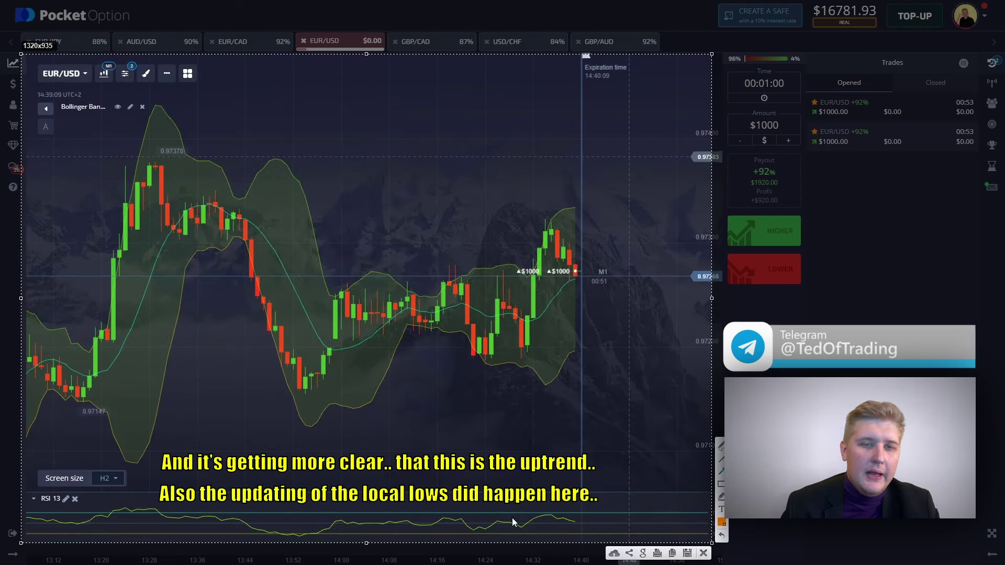
# - Annotate the capture with RSI arrows, circles on the two recent lows, a rise arrow and a box around the correction, and close it
pyautogui.moveTo(489, 523)
pyautogui.mouseDown()
pyautogui.moveTo(625, 524)
pyautogui.moveTo(605, 504)
pyautogui.mouseUp()
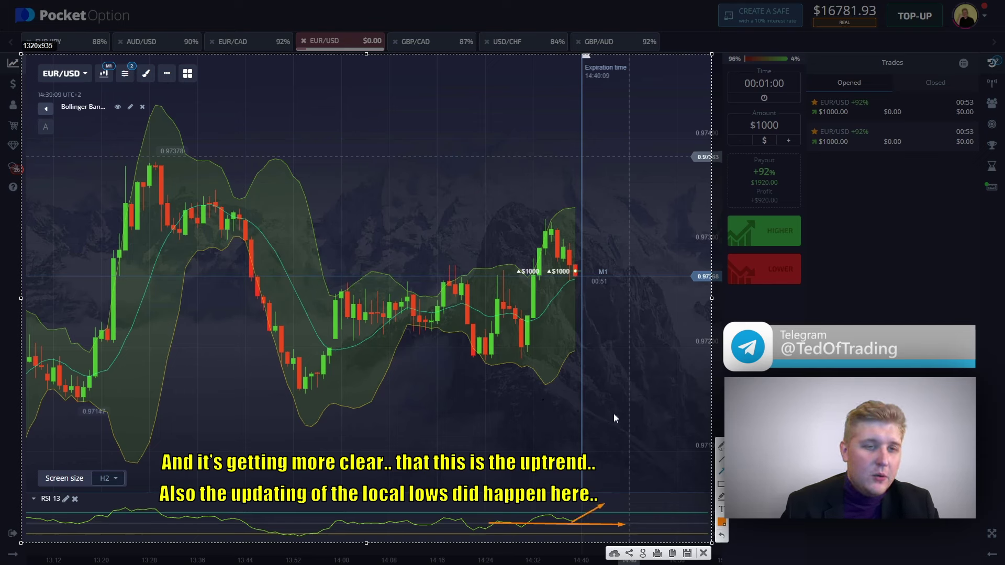
pyautogui.moveTo(496, 375)
pyautogui.mouseDown()
pyautogui.moveTo(504, 363)
pyautogui.moveTo(465, 364)
pyautogui.moveTo(513, 339)
pyautogui.moveTo(532, 256)
pyautogui.mouseUp()
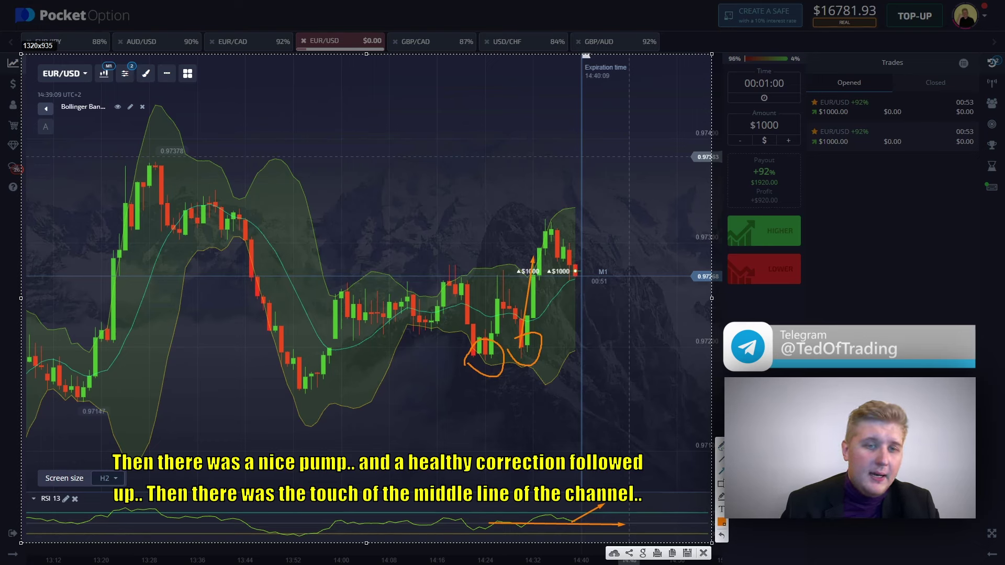
pyautogui.moveTo(547, 228)
pyautogui.mouseDown()
pyautogui.moveTo(583, 275)
pyautogui.moveTo(638, 271)
pyautogui.mouseUp()
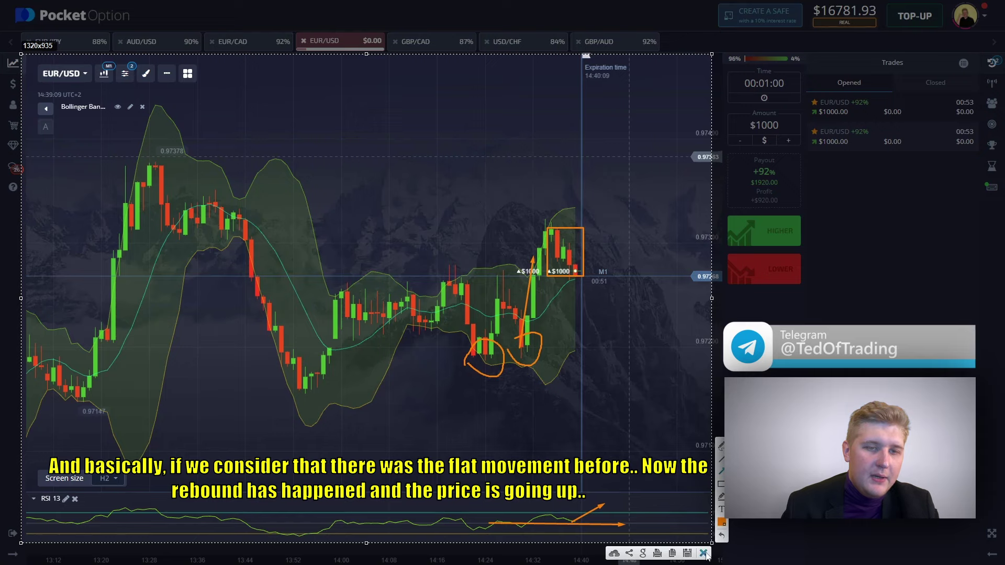
pyautogui.click(704, 553)
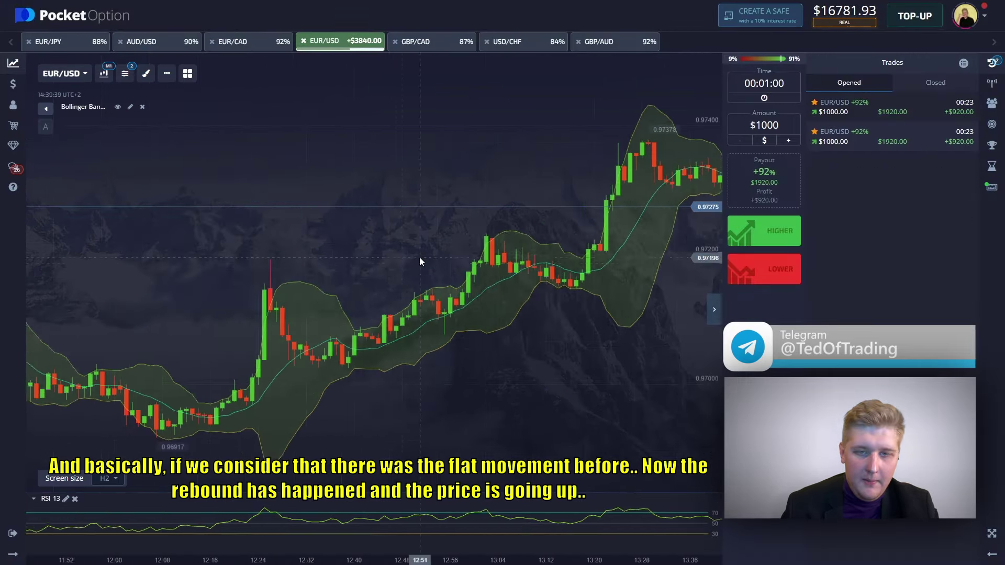
# - Compare the earlier EUR/USD price movement with the latest candles while following the two opened trades until they expire
pyautogui.moveTo(419, 258); pyautogui.dragTo(414, 238)
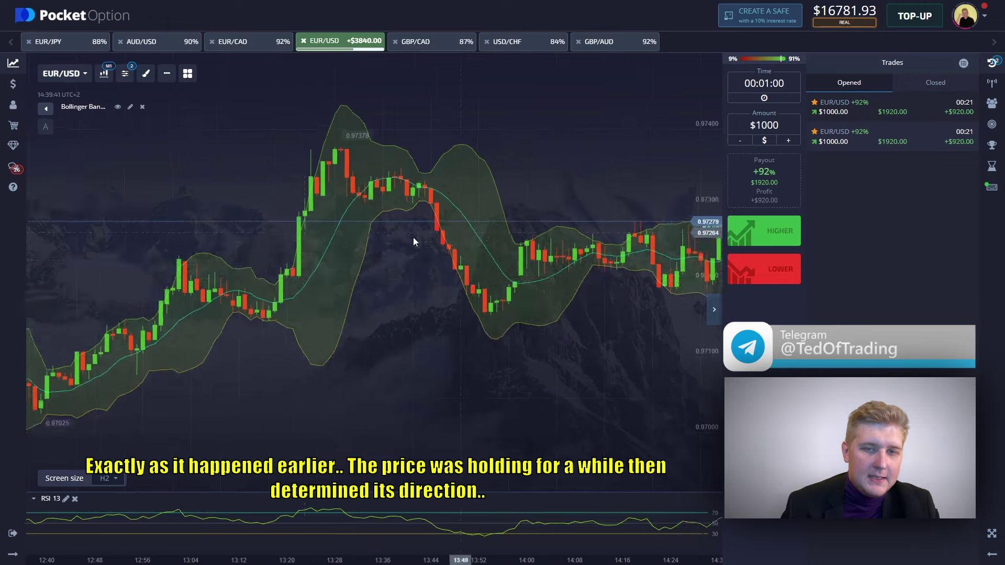
pyautogui.scroll(1, 403, 242)
pyautogui.scroll(1, 491, 274)
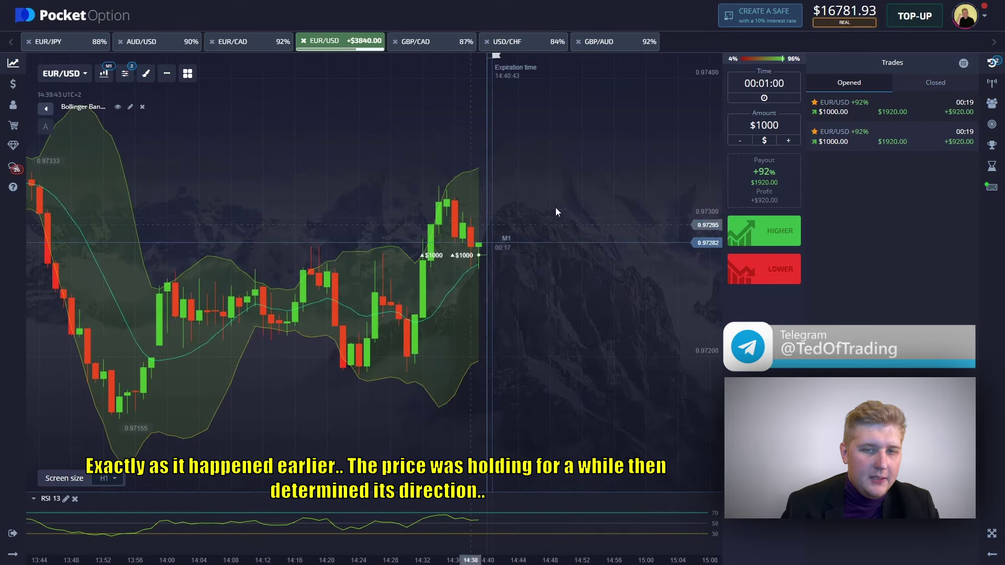
pyautogui.moveTo(398, 219); pyautogui.dragTo(472, 218)
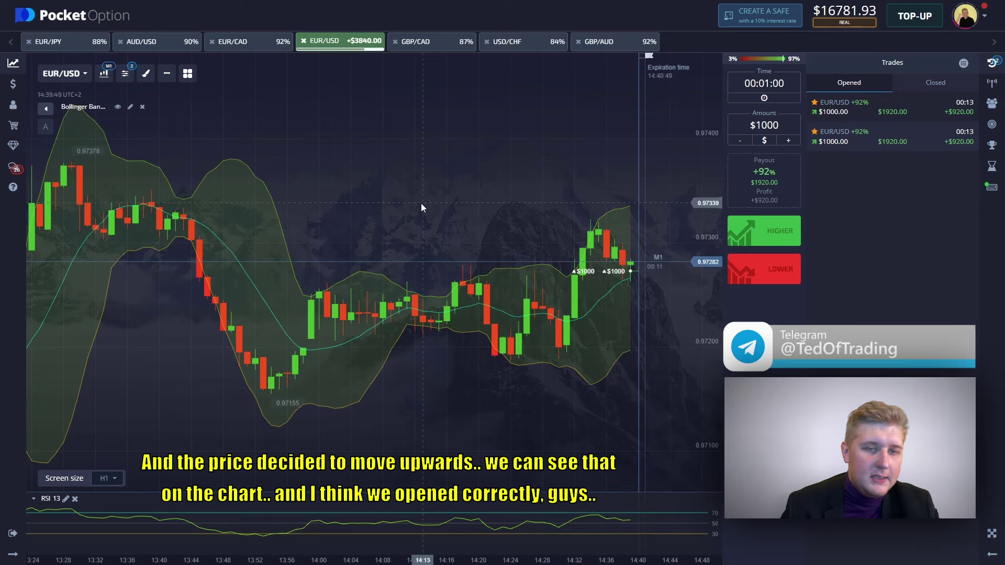
pyautogui.moveTo(624, 240); pyautogui.dragTo(535, 212)
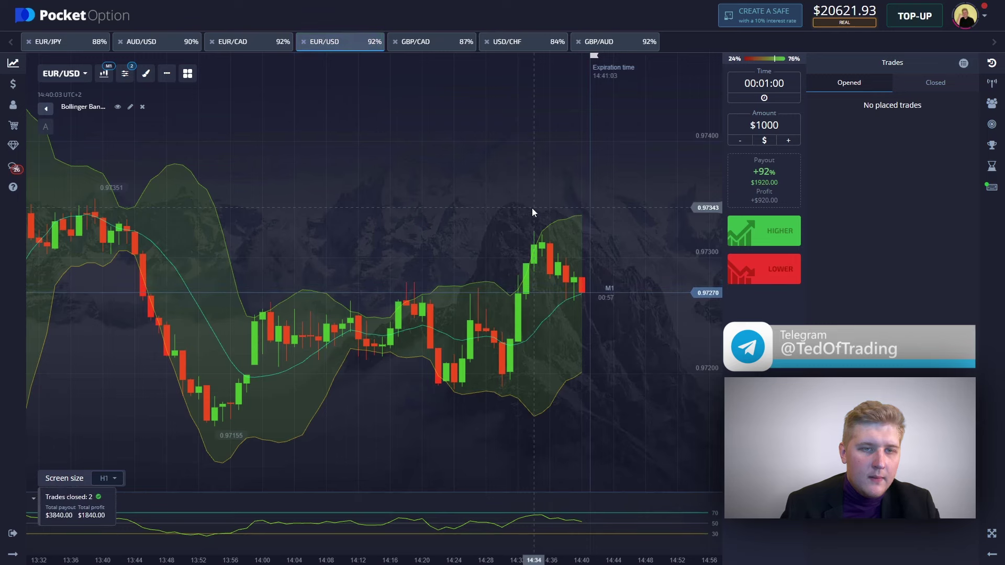
# - Hide the trades list, view a longer stretch of EUR/USD, and switch to the EUR/JPY chart
pyautogui.click(993, 64)
pyautogui.scroll(-5, 536, 229)
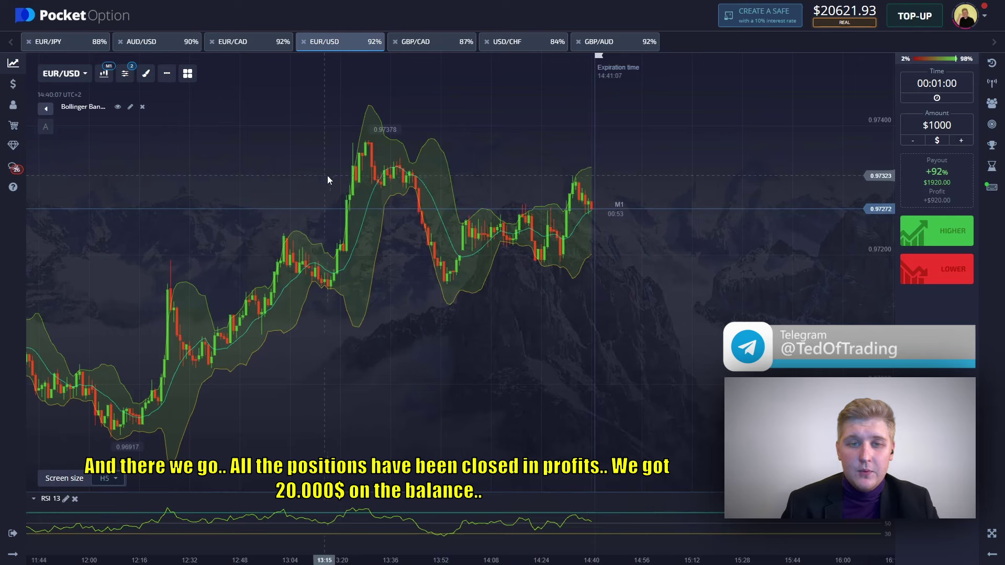
pyautogui.click(62, 42)
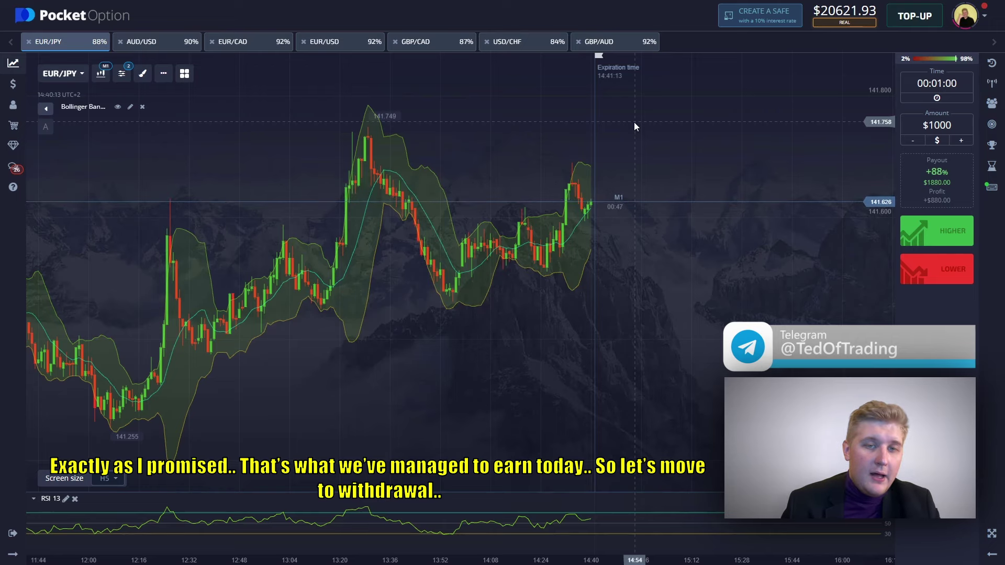
# - Open the withdrawal form, choose Tether (USDT) as the payment method, and set the amount to $10000
pyautogui.click(15, 84)
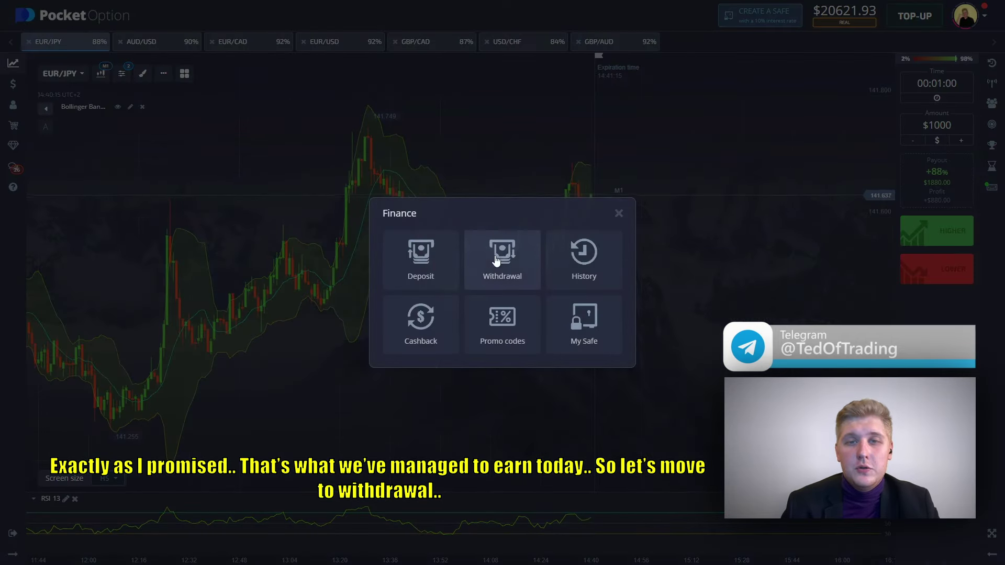
pyautogui.click(505, 255)
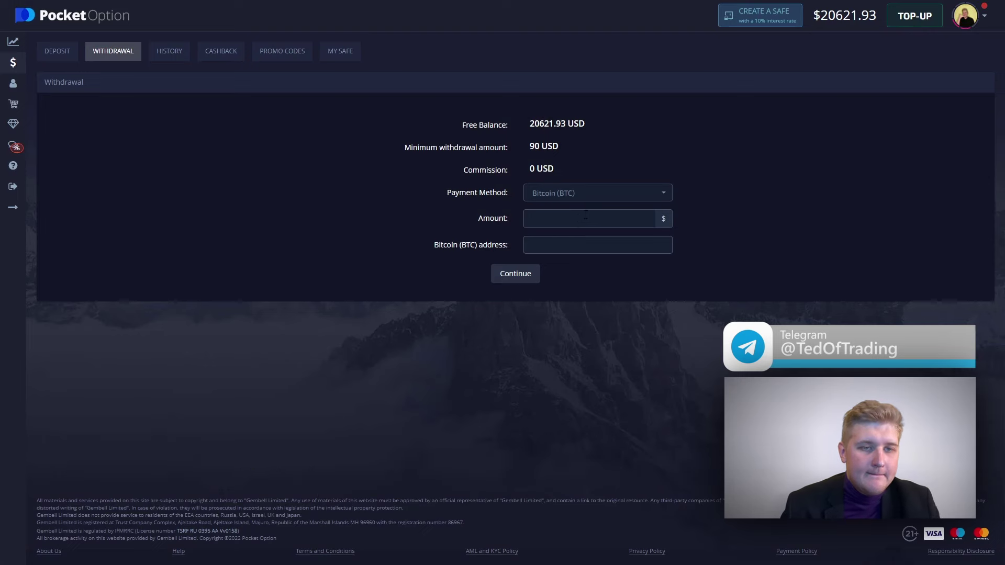
pyautogui.click(573, 200)
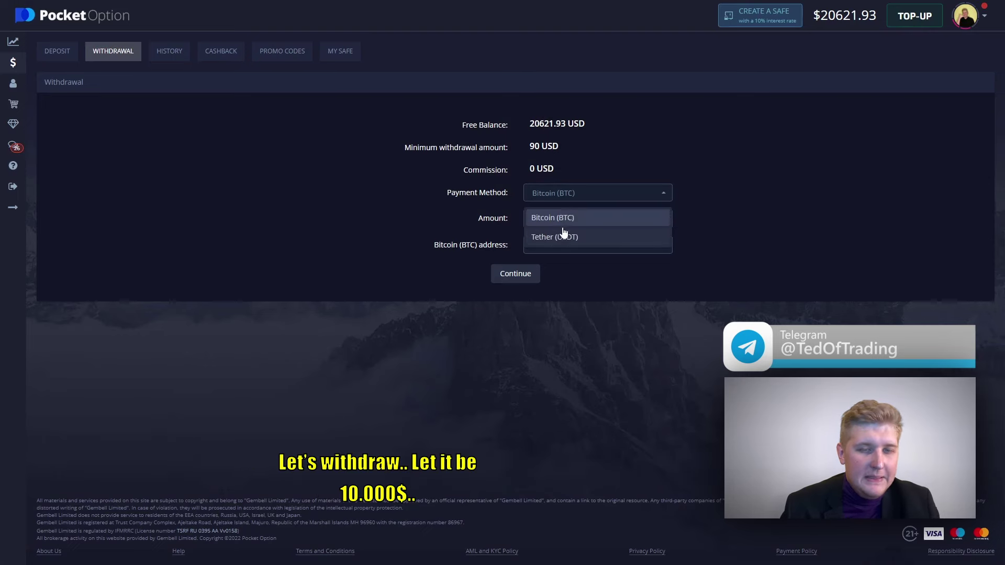
pyautogui.click(567, 231)
pyautogui.click(557, 220)
pyautogui.write('10000')
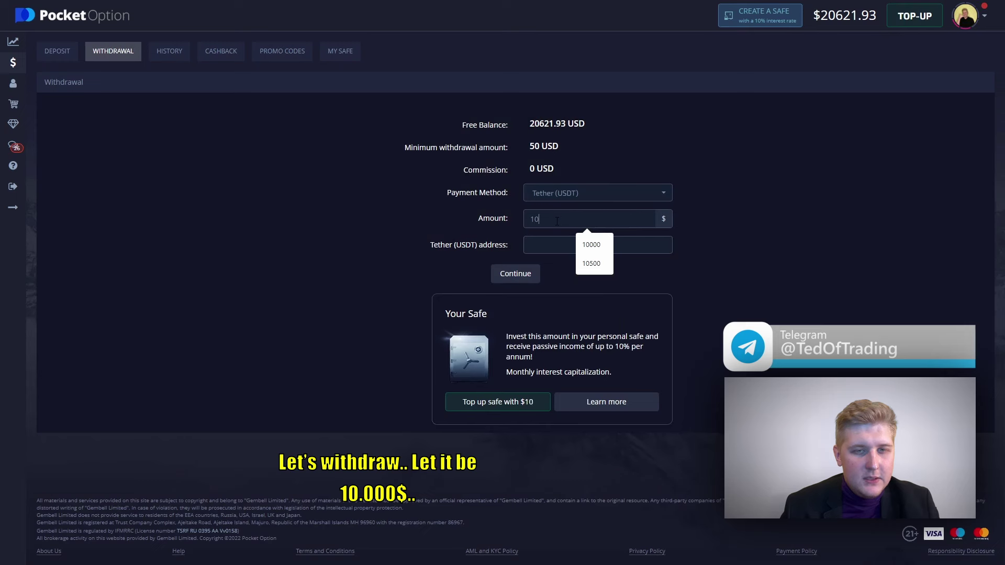
# - Fill in the Tether (USDT) address with the saved wallet address and submit the withdrawal request
pyautogui.click(545, 248)
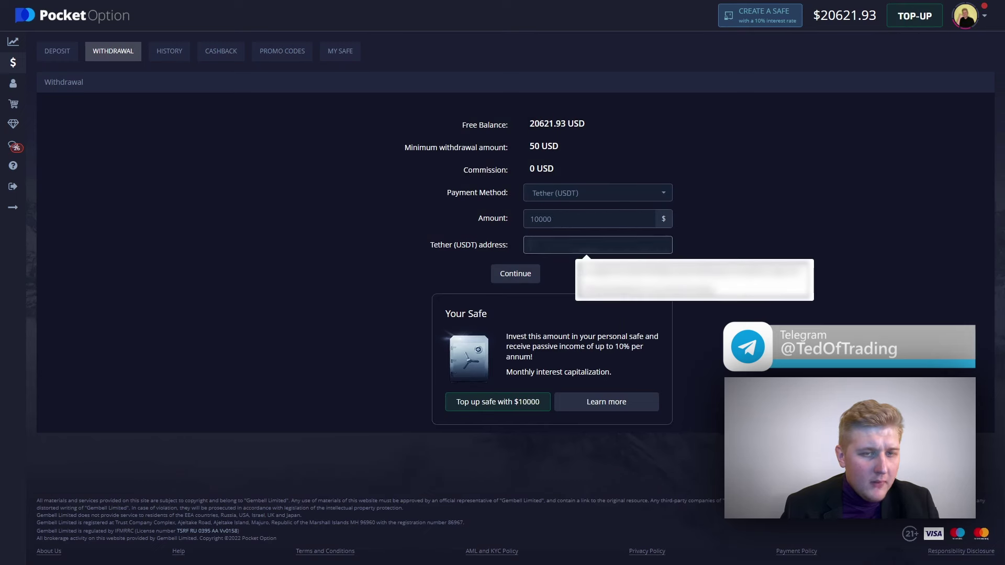
pyautogui.press('Down')
pyautogui.press('Return')
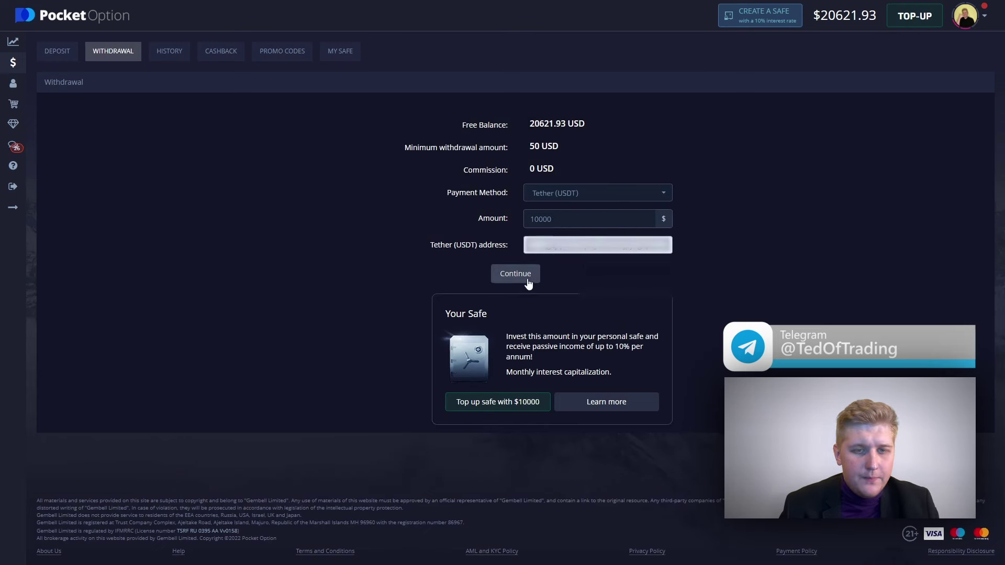
pyautogui.click(526, 279)
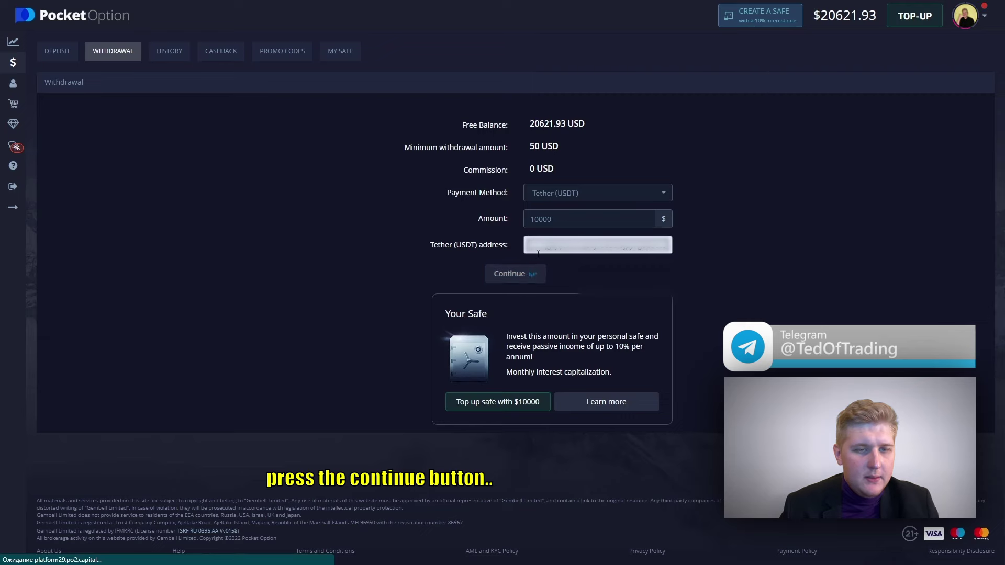